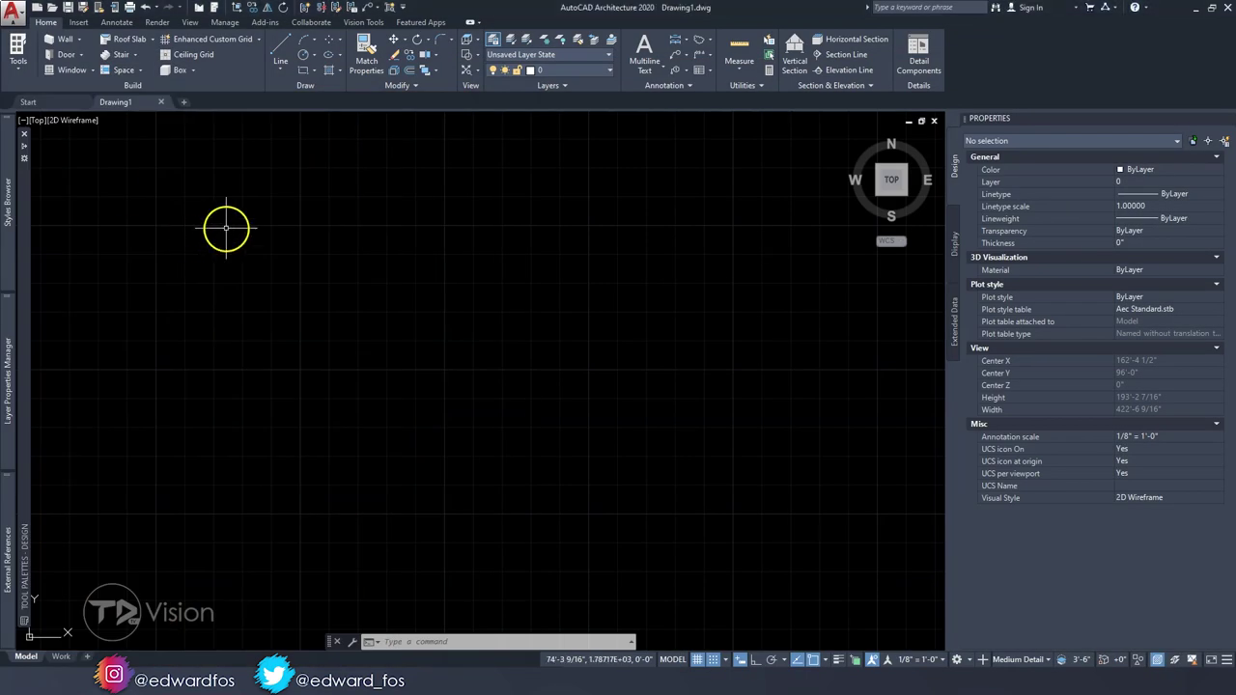
Step: Accept the drawing units with the UNITS command
{"action": "type", "text": "units"}
{"action": "key", "text": "Return"}
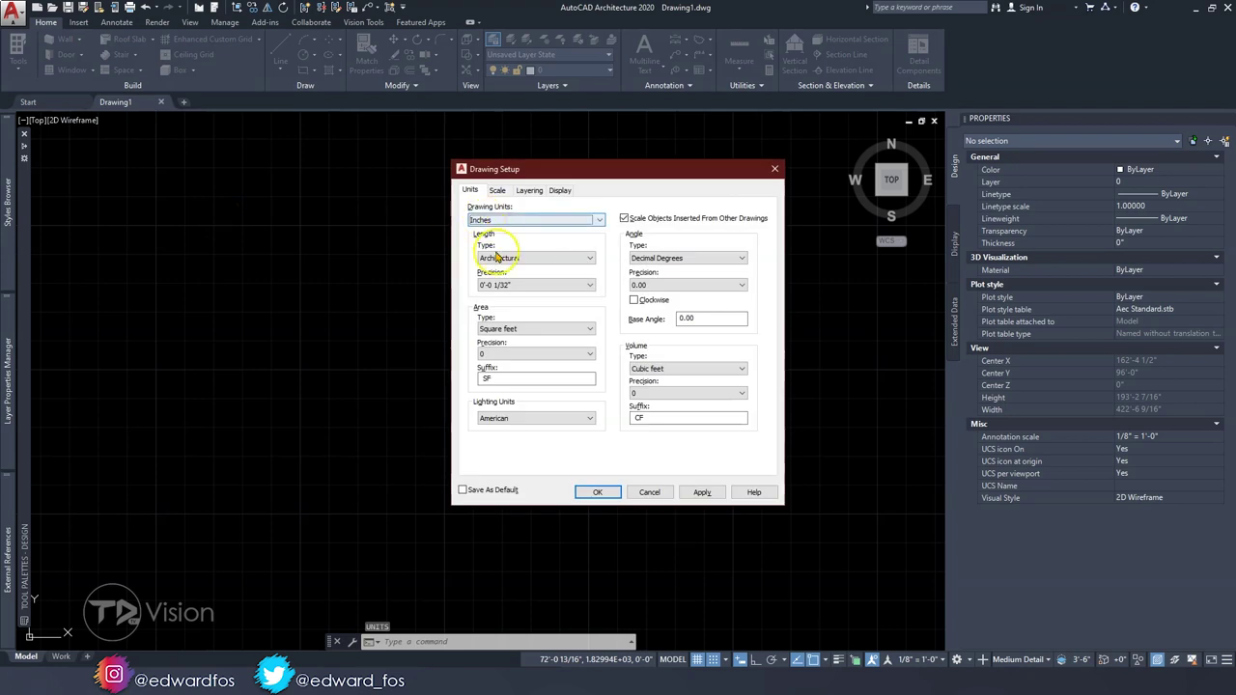
{"action": "left_click", "coordinate": [599, 493]}
Step: Create a member style from a Rough Cut Lumber size in the Structural Member Catalog
{"action": "left_click", "coordinate": [225, 21]}
{"action": "left_click", "coordinate": [425, 85]}
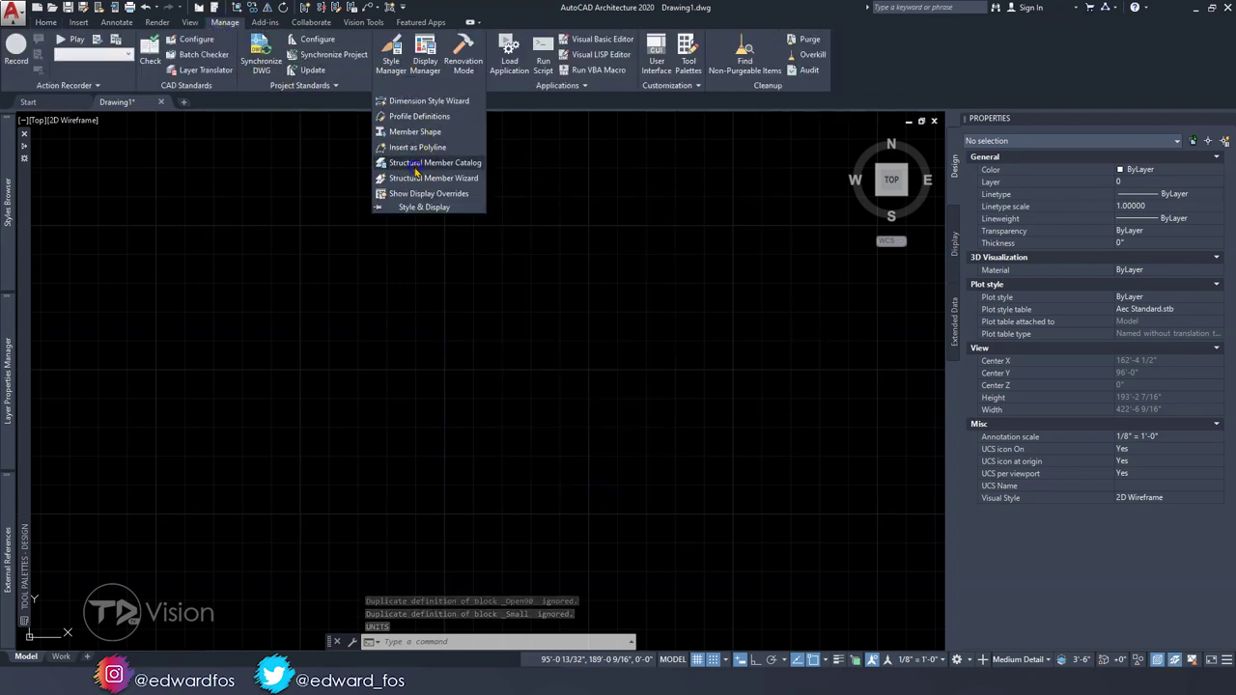
{"action": "left_click", "coordinate": [405, 157]}
{"action": "scroll", "coordinate": [374, 522], "scroll_direction": "down", "scroll_amount": 4}
{"action": "left_click", "coordinate": [442, 542]}
{"action": "left_click", "coordinate": [763, 336]}
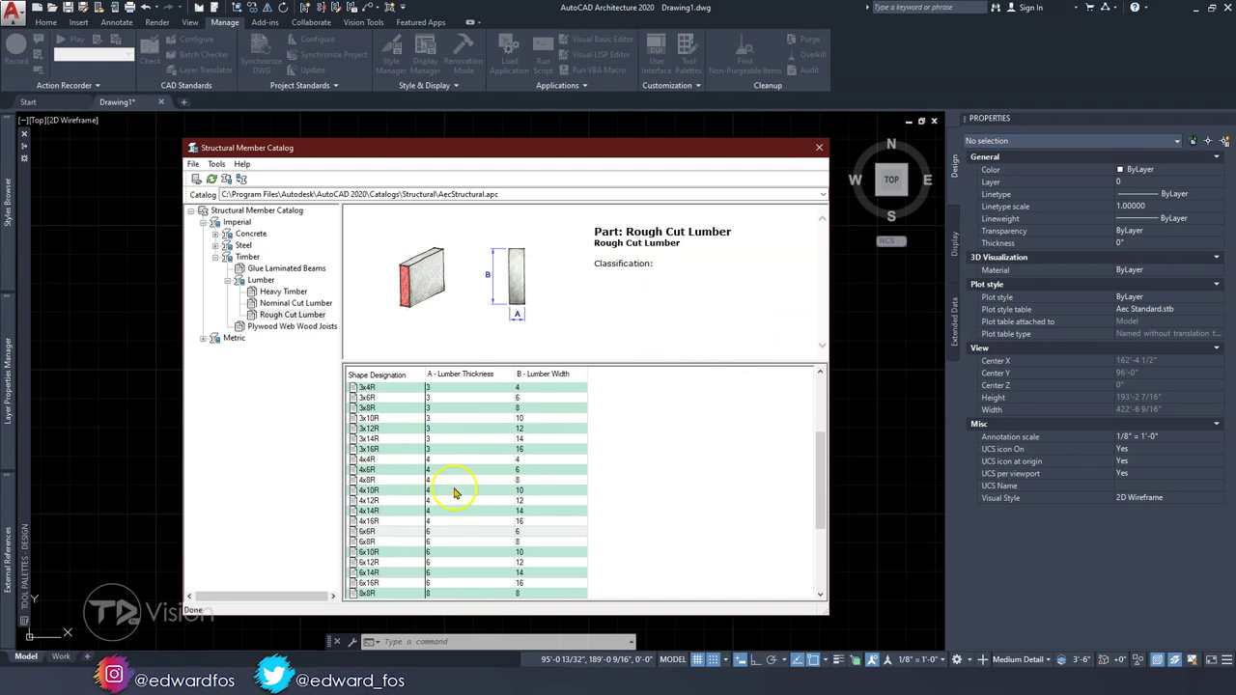
Step: Add the 2x6R rough-cut member style and close the catalog
{"action": "double_click", "coordinate": [372, 422]}
{"action": "key", "text": "Return"}
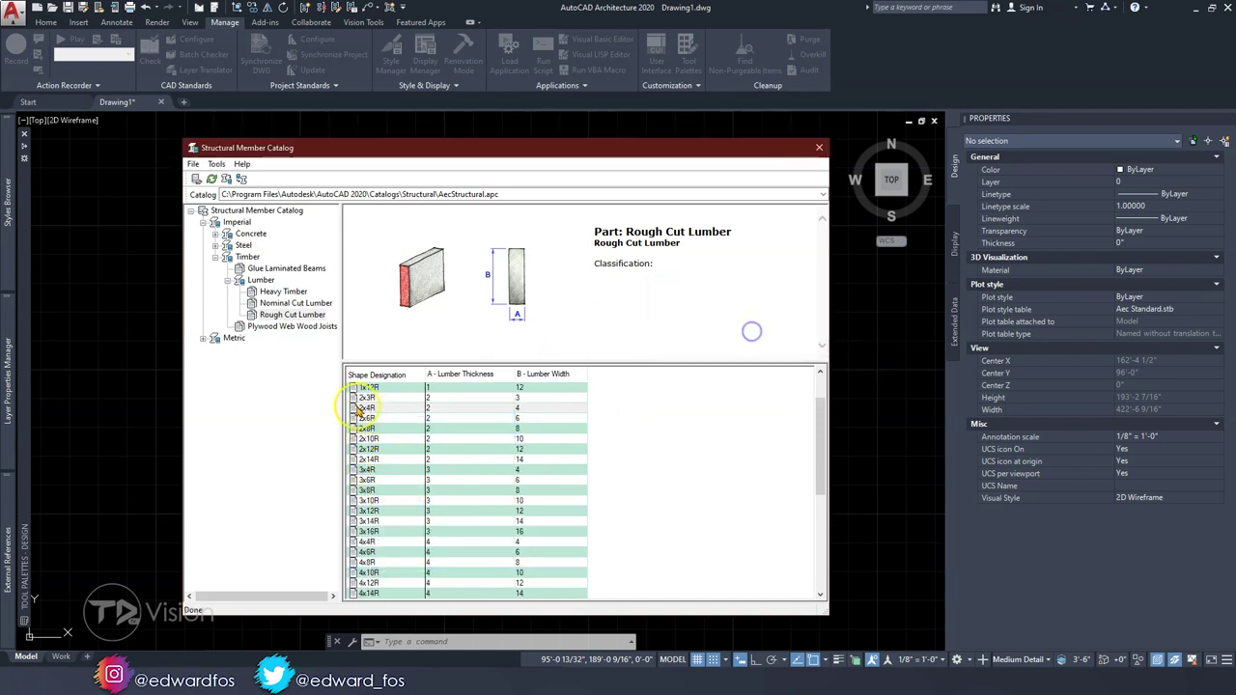
{"action": "left_click", "coordinate": [816, 148]}
{"action": "left_click", "coordinate": [47, 23]}
{"action": "left_click", "coordinate": [302, 69]}
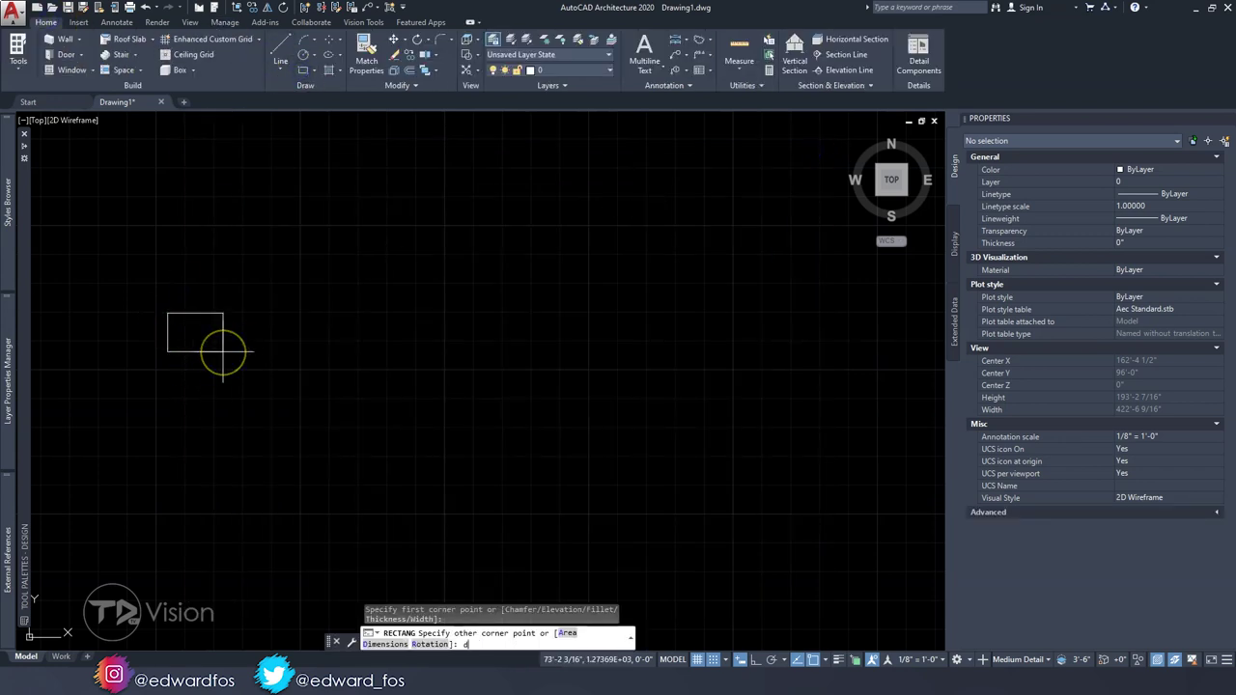
Step: Draw a 2-inch square and a 2-by-1-inch rectangle using RECTANG Dimensions
{"action": "key", "text": "Return"}
{"action": "key", "text": "Return"}
{"action": "type", "text": "2"}
{"action": "key", "text": "Return"}
{"action": "left_click", "coordinate": [156, 302]}
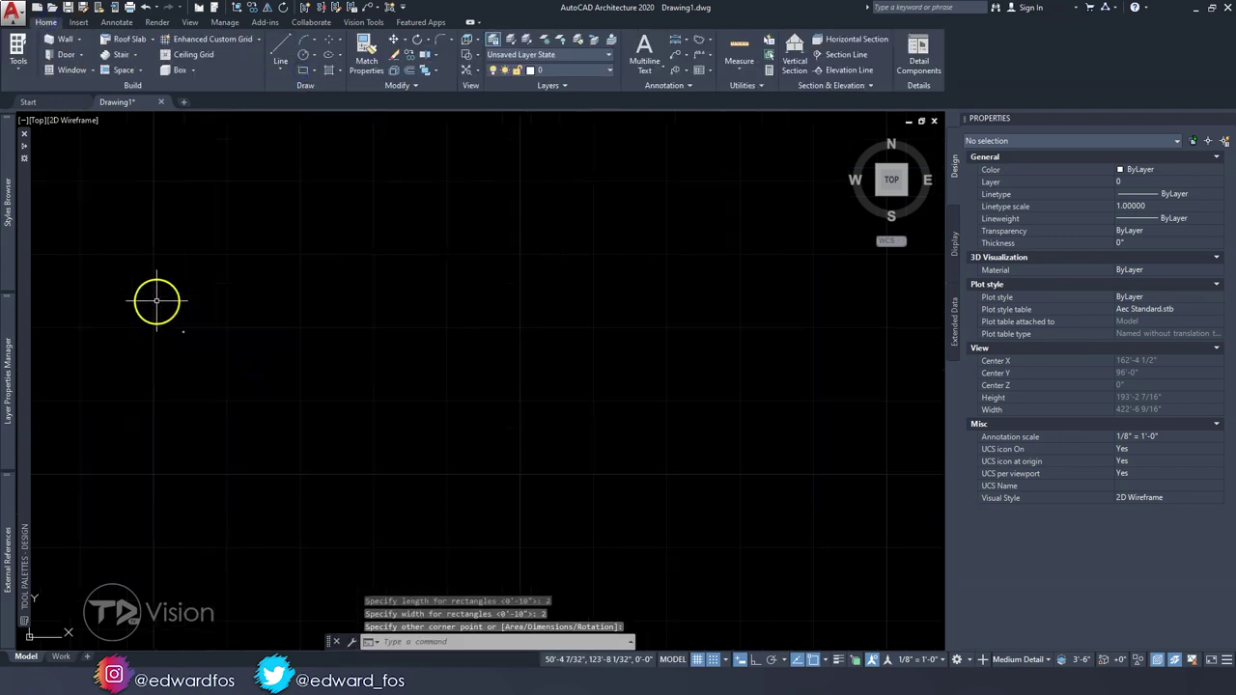
{"action": "scroll", "coordinate": [232, 208], "scroll_direction": "down", "scroll_amount": 4}
{"action": "left_click", "coordinate": [386, 250]}
{"action": "type", "text": "d"}
{"action": "key", "text": "Return"}
{"action": "type", "text": "2"}
{"action": "left_click", "coordinate": [539, 340]}
Step: Convert the 2-inch square into the 2x2R custom column style
{"action": "left_click", "coordinate": [309, 290]}
{"action": "left_click", "coordinate": [258, 38]}
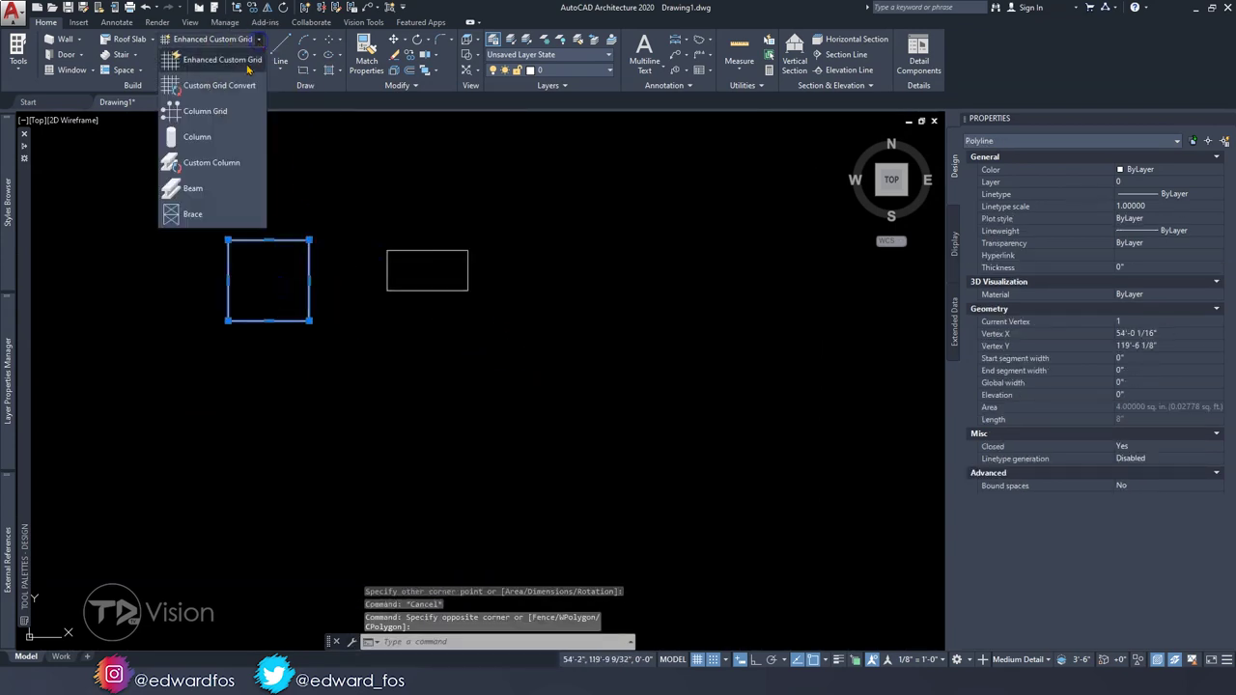
{"action": "left_click", "coordinate": [226, 171]}
{"action": "type", "text": "2x2R"}
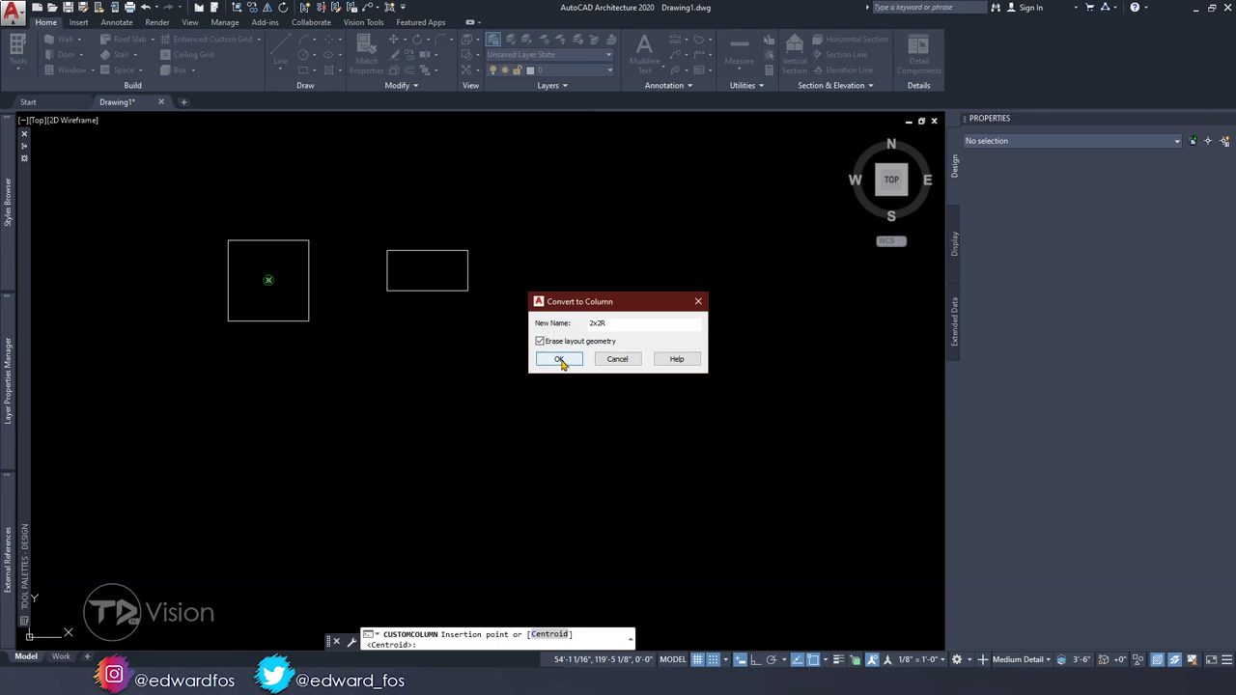
{"action": "left_click", "coordinate": [559, 360]}
{"action": "key", "text": "Return"}
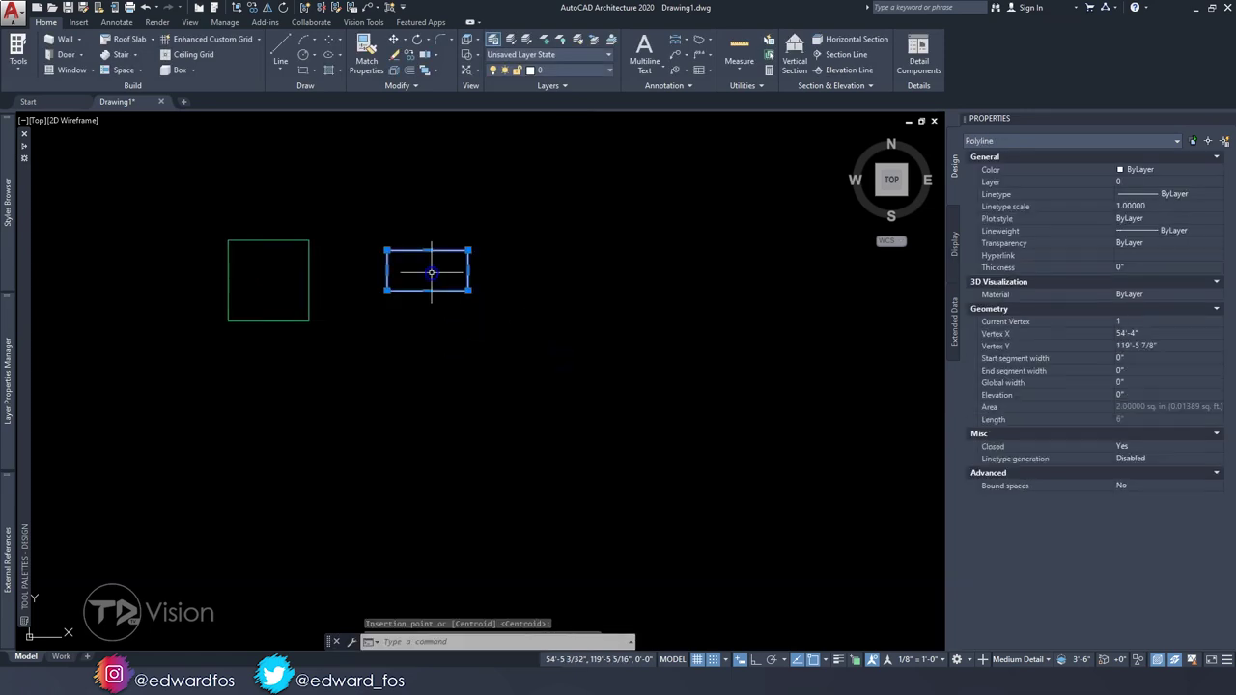
Step: Convert the 2-by-1 rectangle into the 1x2R custom column, centred on its middle
{"action": "left_click", "coordinate": [258, 38]}
{"action": "left_click", "coordinate": [222, 166]}
{"action": "key", "text": "Return"}
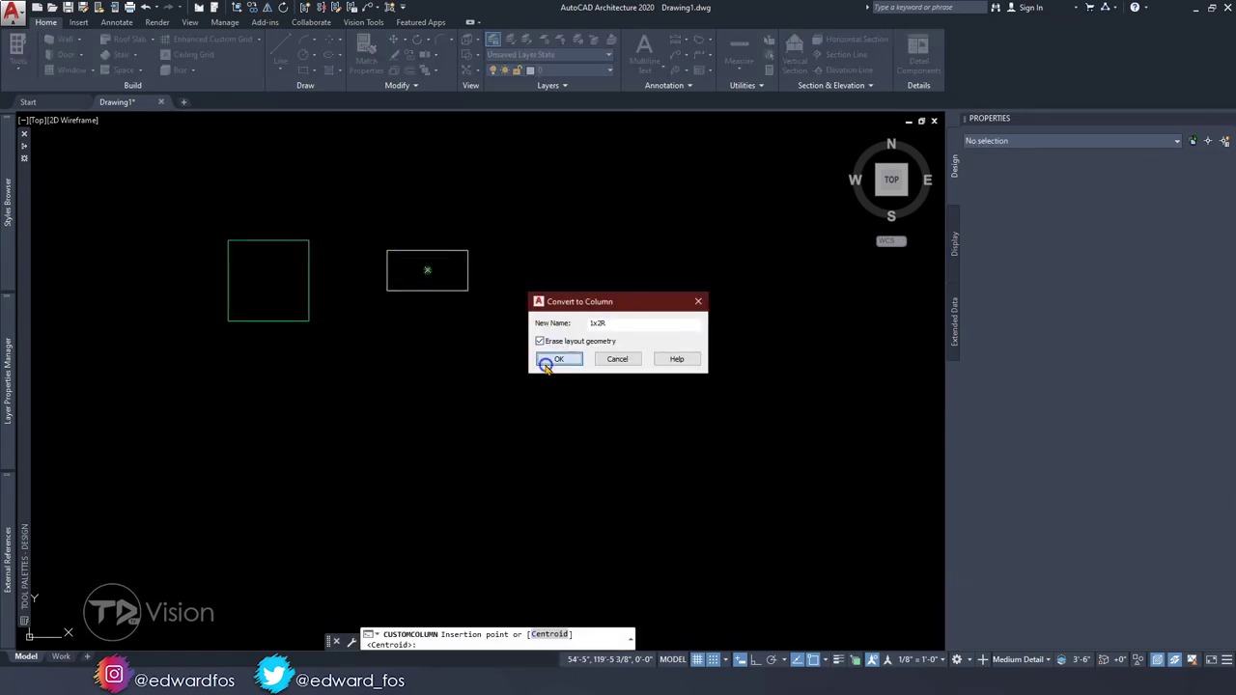
{"action": "key", "text": "Return"}
{"action": "left_click", "coordinate": [7, 205]}
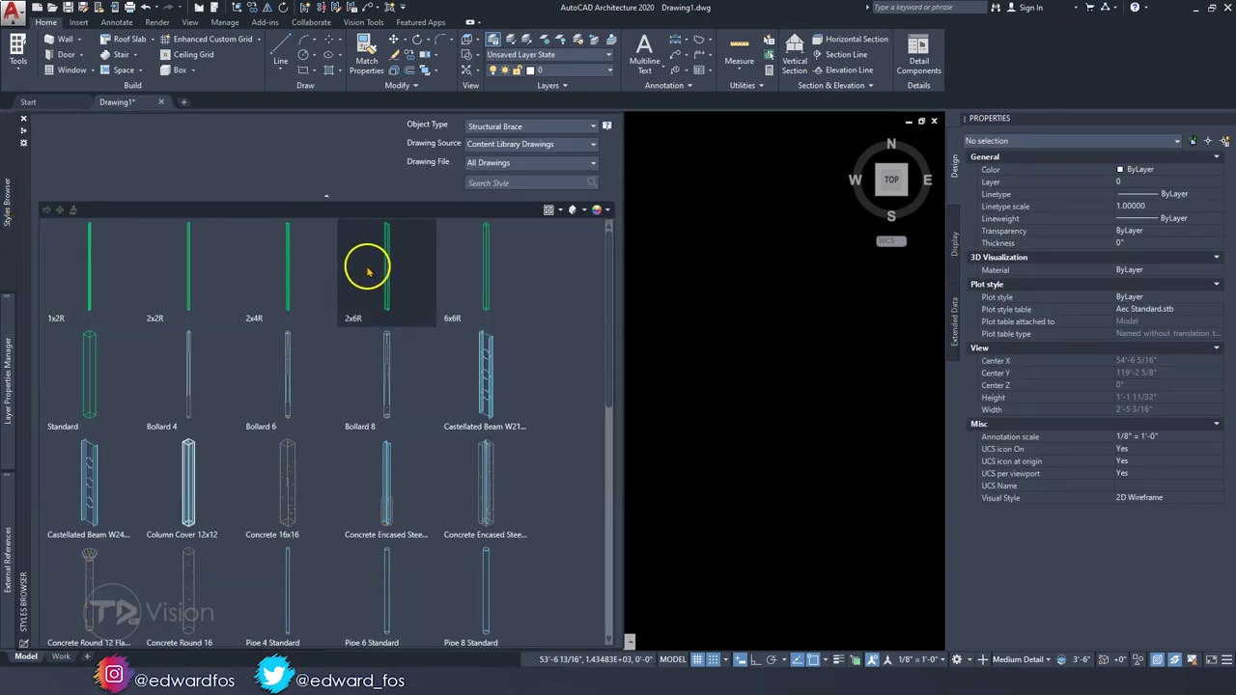
{"action": "left_click", "coordinate": [303, 55]}
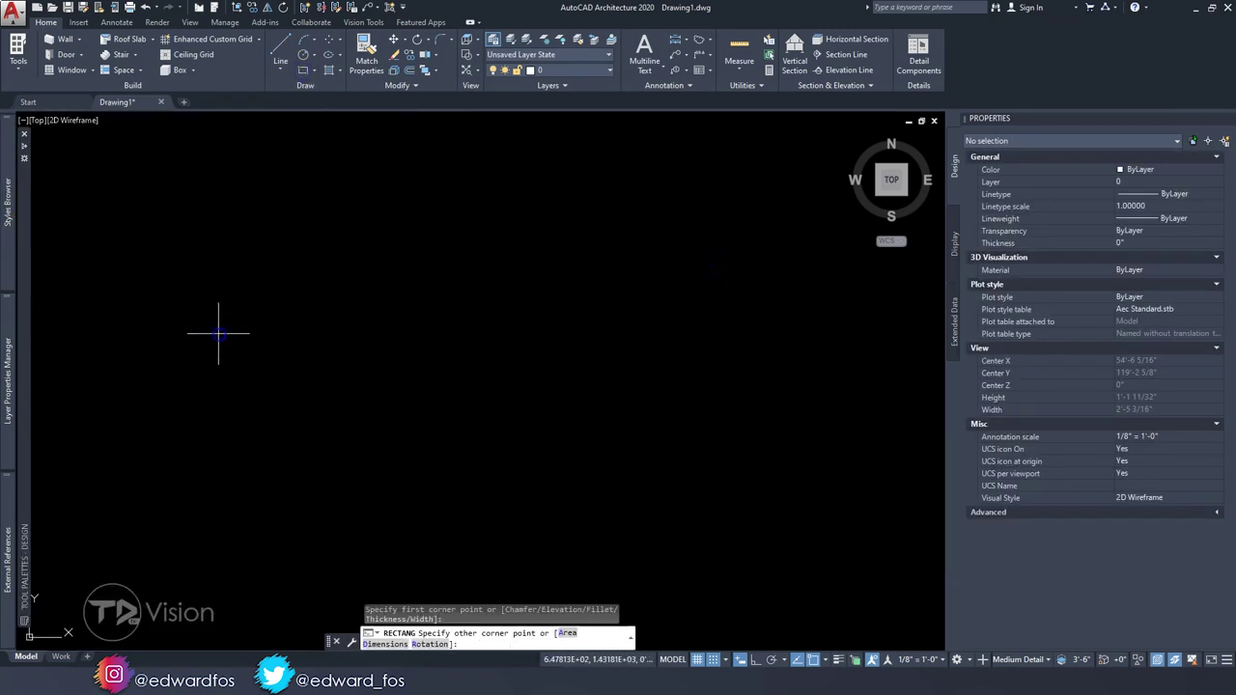
Step: Draw the 6' by 4' base rectangle
{"action": "type", "text": "d"}
{"action": "key", "text": "Return"}
{"action": "type", "text": "6'"}
{"action": "key", "text": "Return"}
{"action": "type", "text": "4'"}
{"action": "key", "text": "Return"}
{"action": "left_click", "coordinate": [198, 232]}
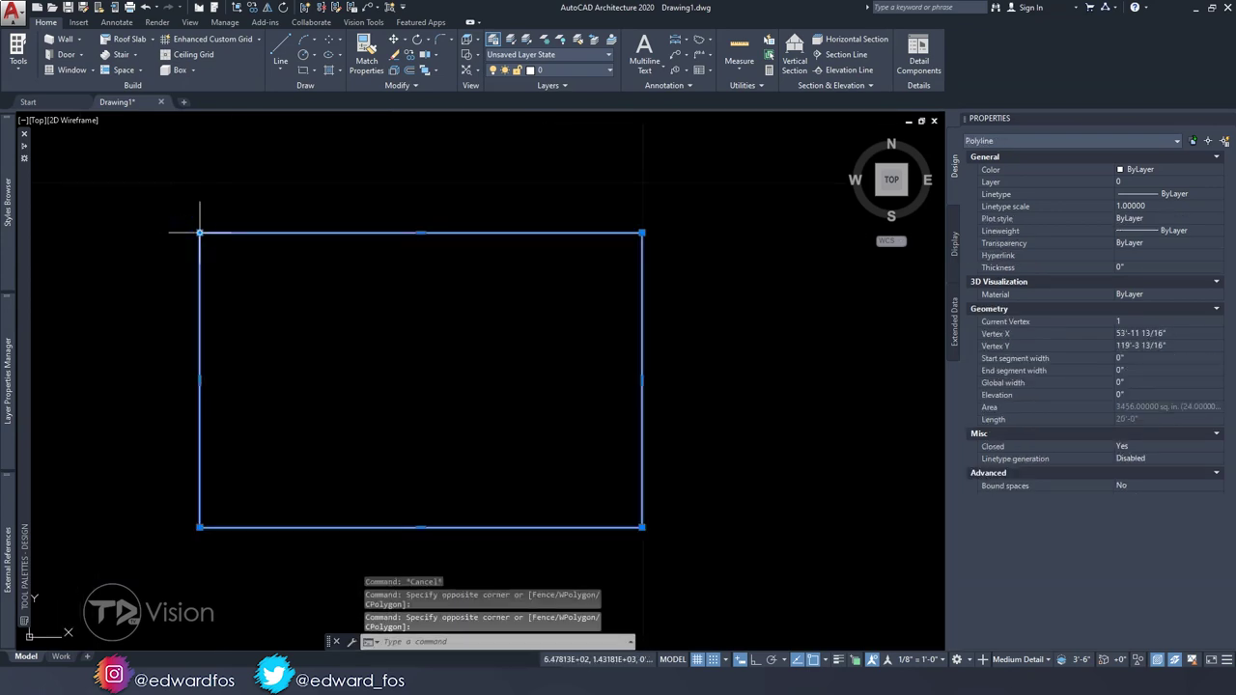
{"action": "key", "text": "Escape"}
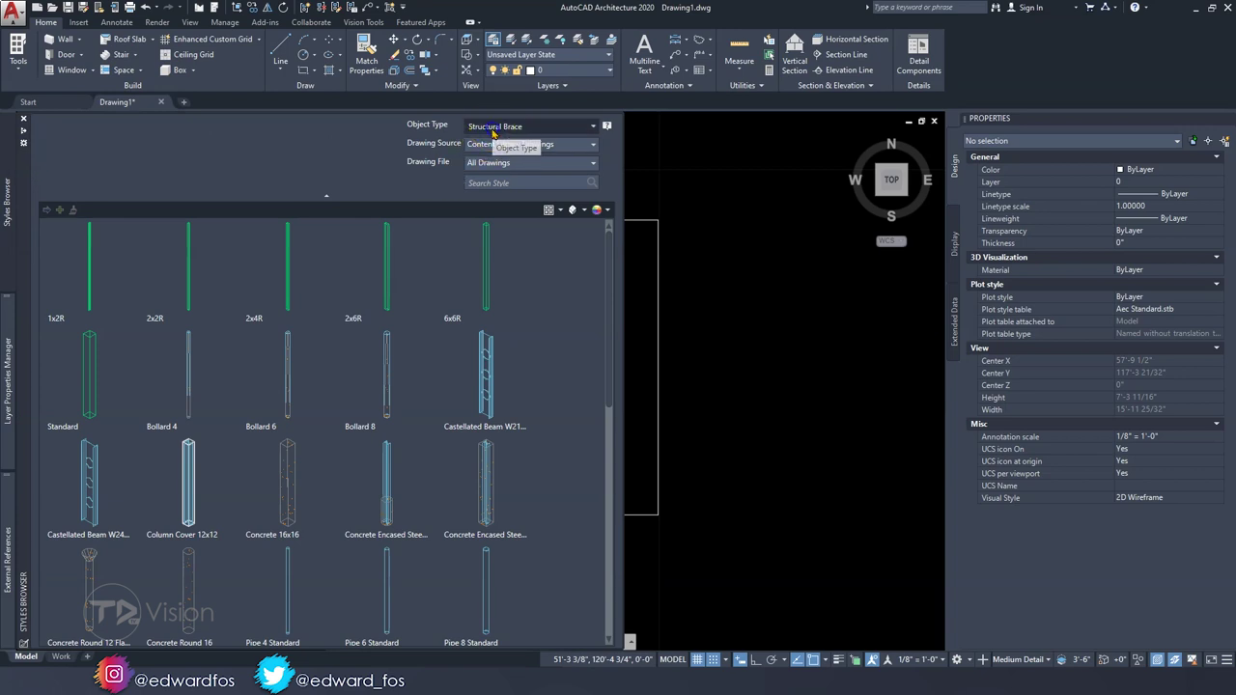
Step: Place a 6x6R post from the Styles Browser and move it to a corner
{"action": "left_click", "coordinate": [493, 132]}
{"action": "left_click", "coordinate": [511, 290]}
{"action": "double_click", "coordinate": [499, 279]}
{"action": "left_click", "coordinate": [245, 242]}
{"action": "key", "text": "Return"}
{"action": "left_click", "coordinate": [226, 267]}
{"action": "type", "text": "m"}
{"action": "key", "text": "Return"}
{"action": "left_click", "coordinate": [157, 229]}
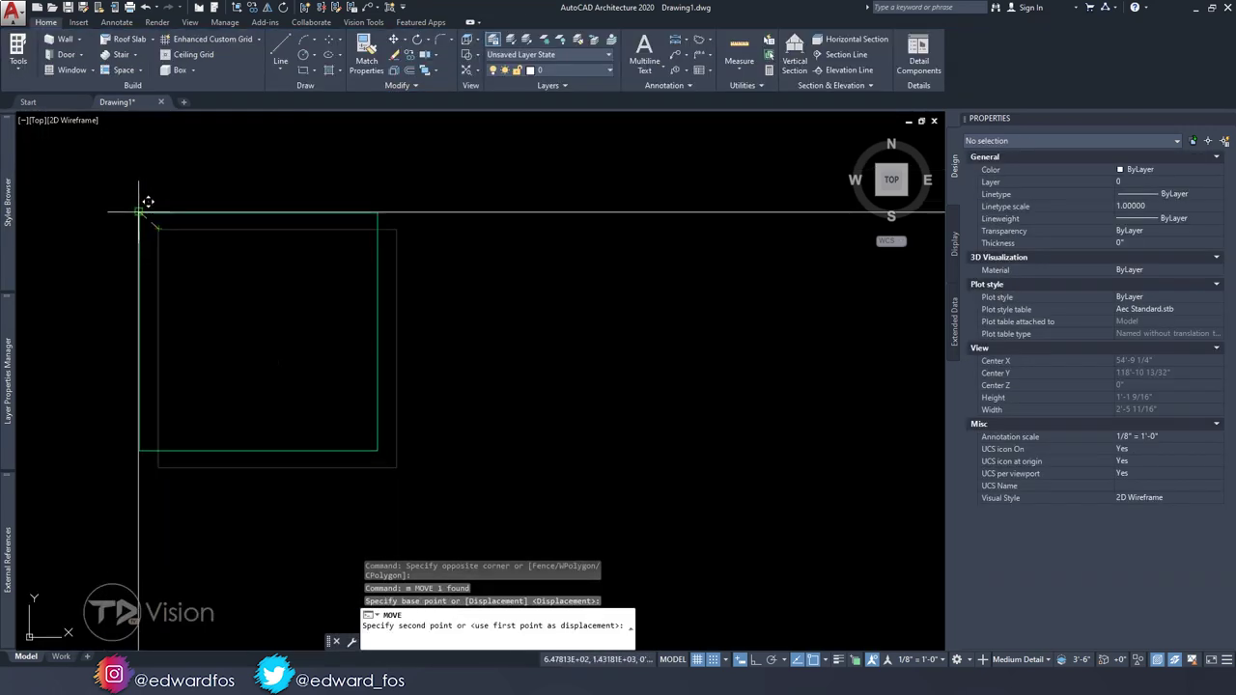
{"action": "key", "text": "Escape"}
Step: Mirror the 6x6R post to the other left corner, keeping the original
{"action": "scroll", "coordinate": [147, 209], "scroll_direction": "down", "scroll_amount": 6}
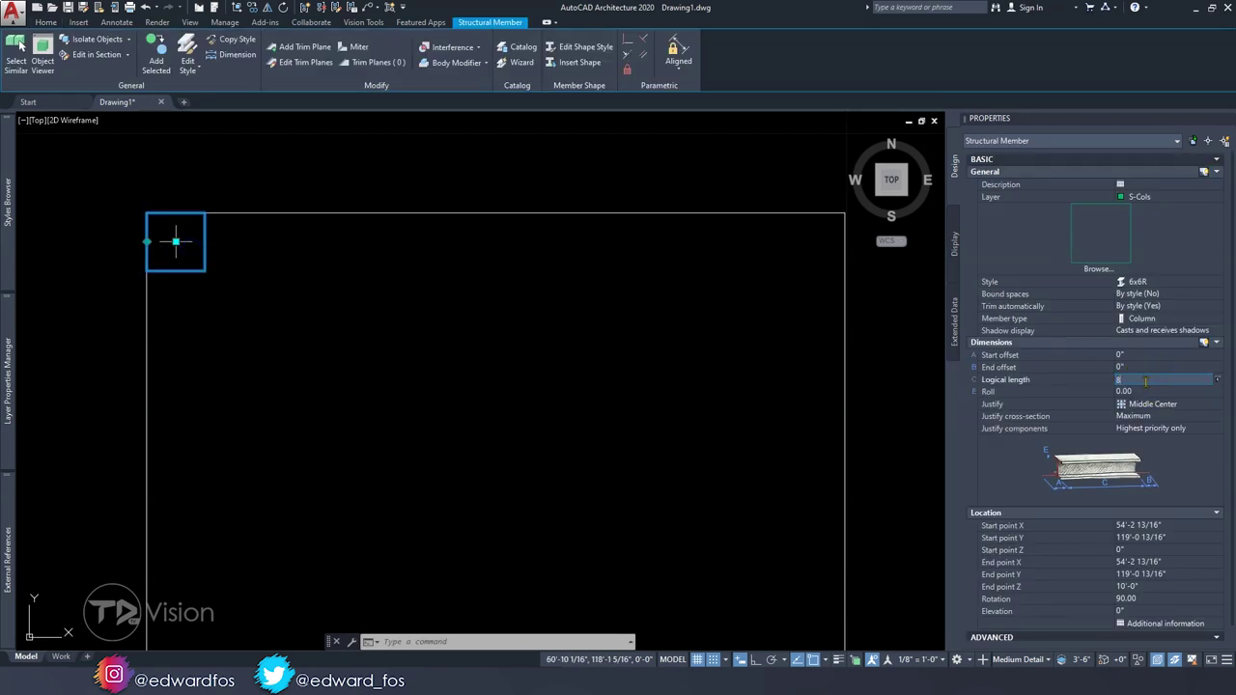
{"action": "scroll", "coordinate": [198, 327], "scroll_direction": "down", "scroll_amount": 2}
{"action": "left_click", "coordinate": [250, 8]}
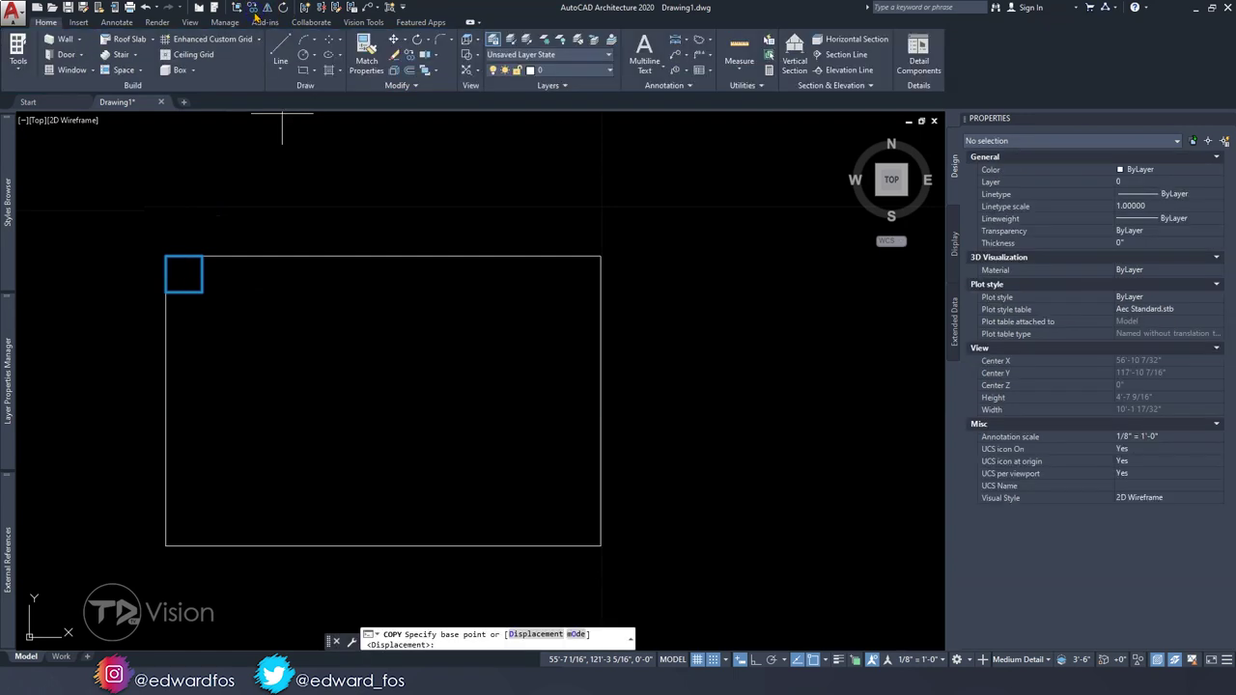
{"action": "key", "text": "Escape"}
{"action": "type", "text": "mi"}
{"action": "key", "text": "Return"}
{"action": "left_click", "coordinate": [249, 400]}
{"action": "key", "text": "Escape"}
Step: Split the drawing into two side-by-side viewports
{"action": "scroll", "coordinate": [248, 400], "scroll_direction": "down", "scroll_amount": 3}
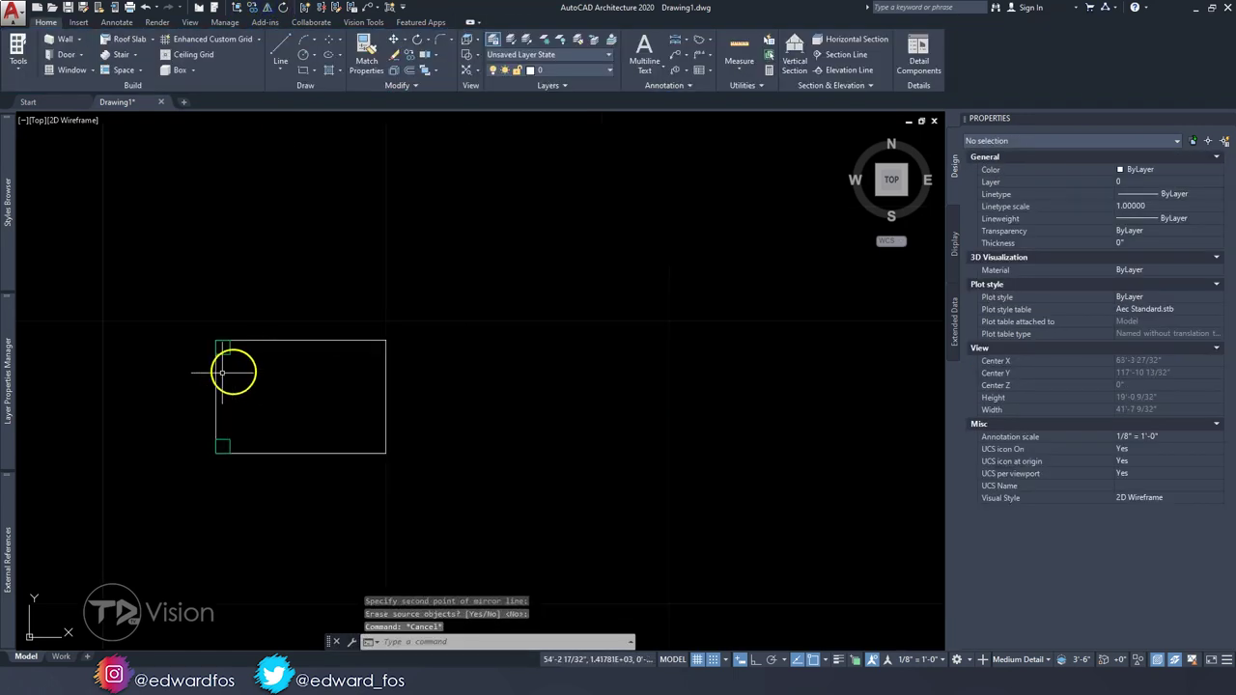
{"action": "left_click", "coordinate": [190, 26]}
{"action": "left_click", "coordinate": [481, 60]}
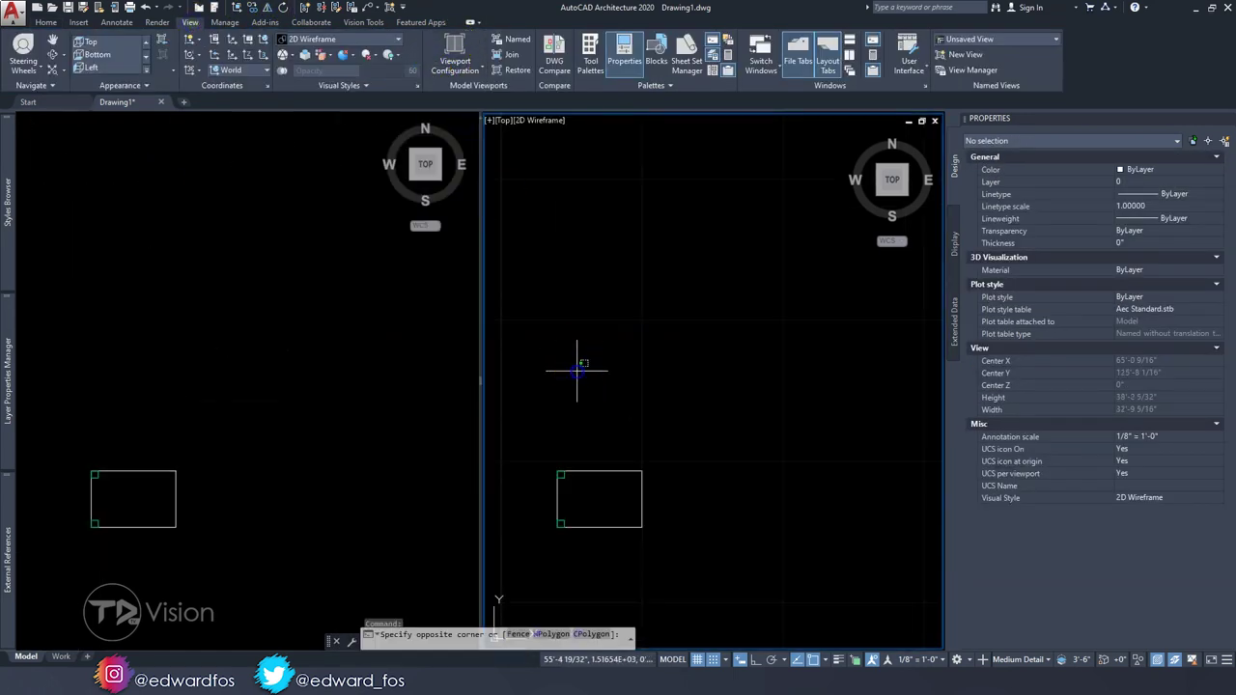
Step: Set the right viewport to isometric and the left viewport to the Left view
{"action": "left_click", "coordinate": [877, 193]}
{"action": "left_click", "coordinate": [253, 320]}
{"action": "left_click", "coordinate": [39, 120]}
{"action": "left_click", "coordinate": [70, 209]}
{"action": "left_click", "coordinate": [77, 120]}
{"action": "left_click", "coordinate": [38, 119]}
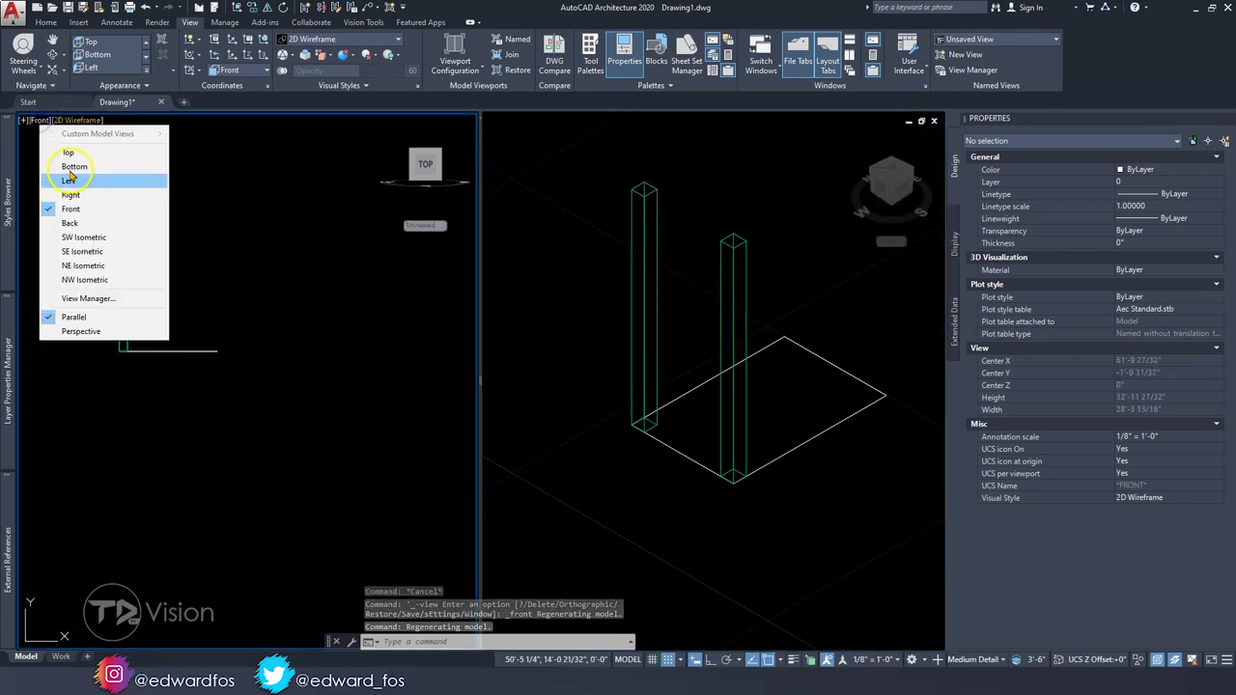
{"action": "left_click", "coordinate": [68, 181]}
Step: Align the UCS to a face and switch the left viewport to Top
{"action": "left_click", "coordinate": [187, 71]}
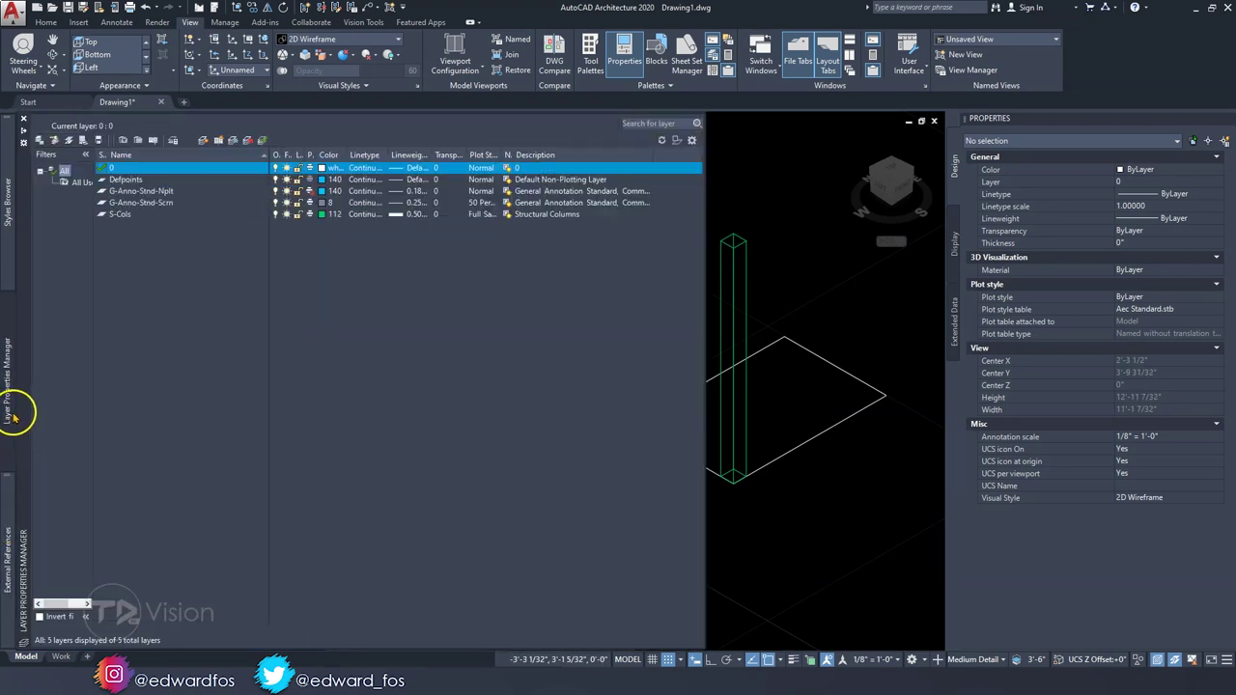
{"action": "mouse_move", "coordinate": [8, 203]}
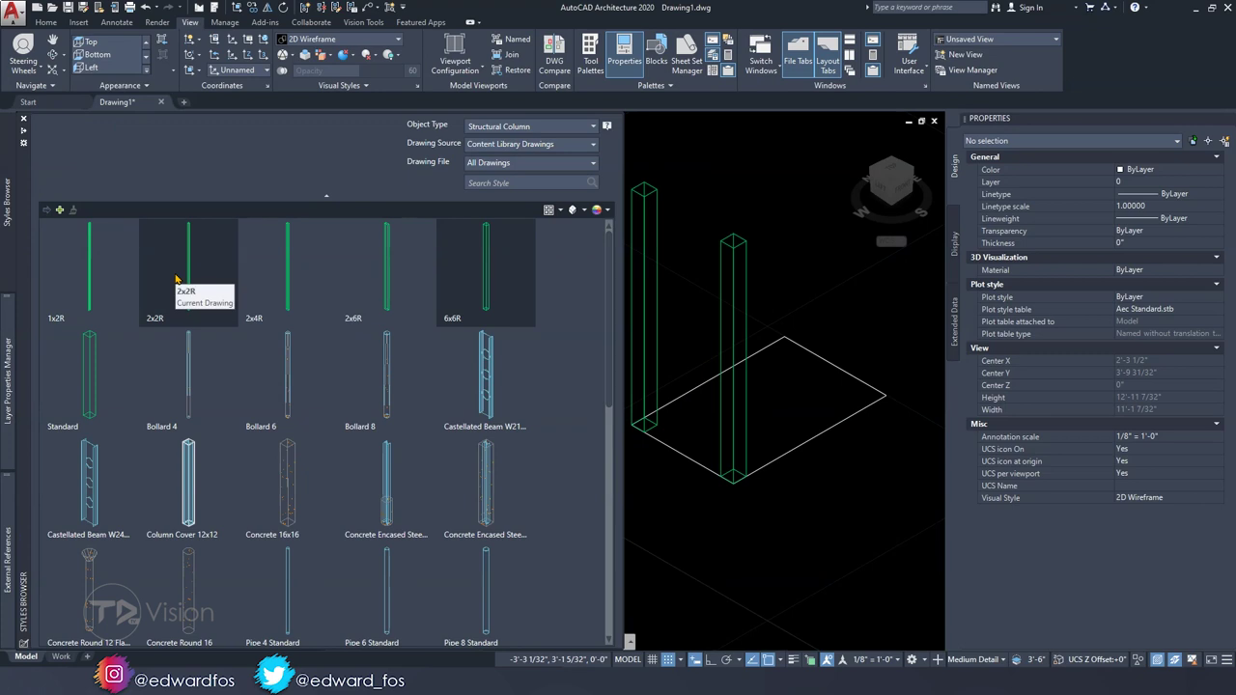
{"action": "double_click", "coordinate": [177, 279]}
{"action": "key", "text": "Escape"}
{"action": "key", "text": "Escape"}
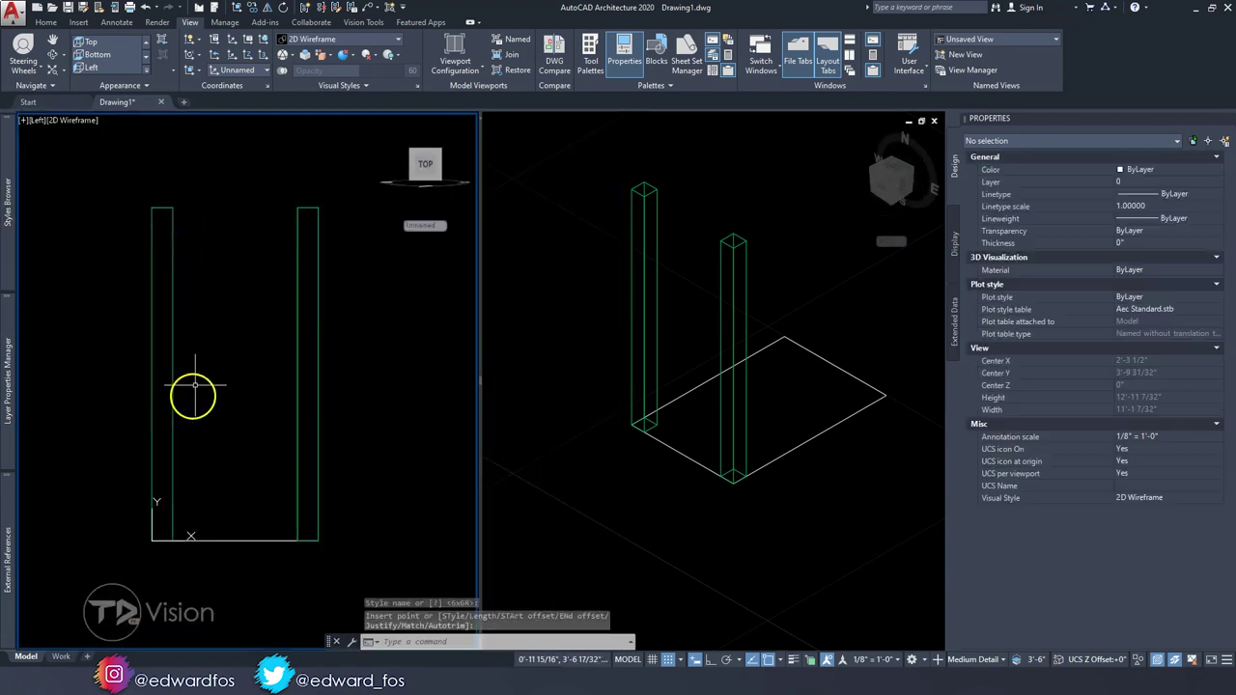
{"action": "left_click", "coordinate": [39, 120]}
{"action": "left_click", "coordinate": [66, 149]}
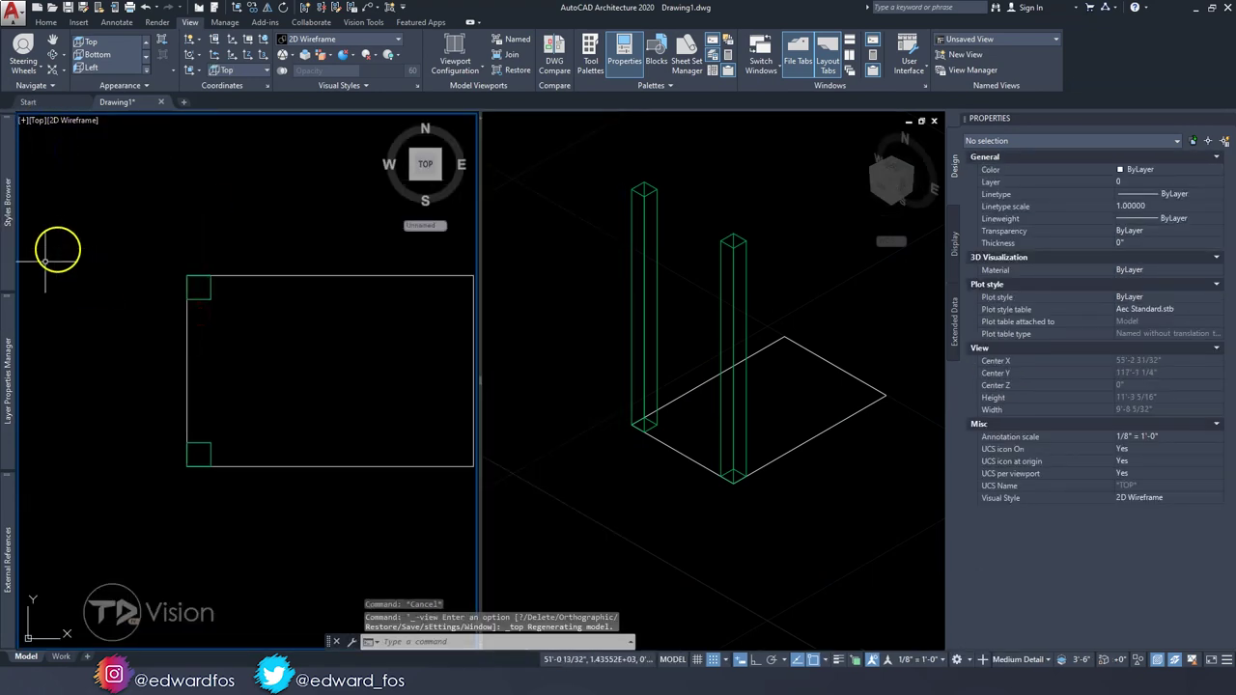
Step: Switch the Styles Browser to Structural Brace styles and choose 2x2R
{"action": "mouse_move", "coordinate": [8, 202]}
{"action": "left_click", "coordinate": [538, 130]}
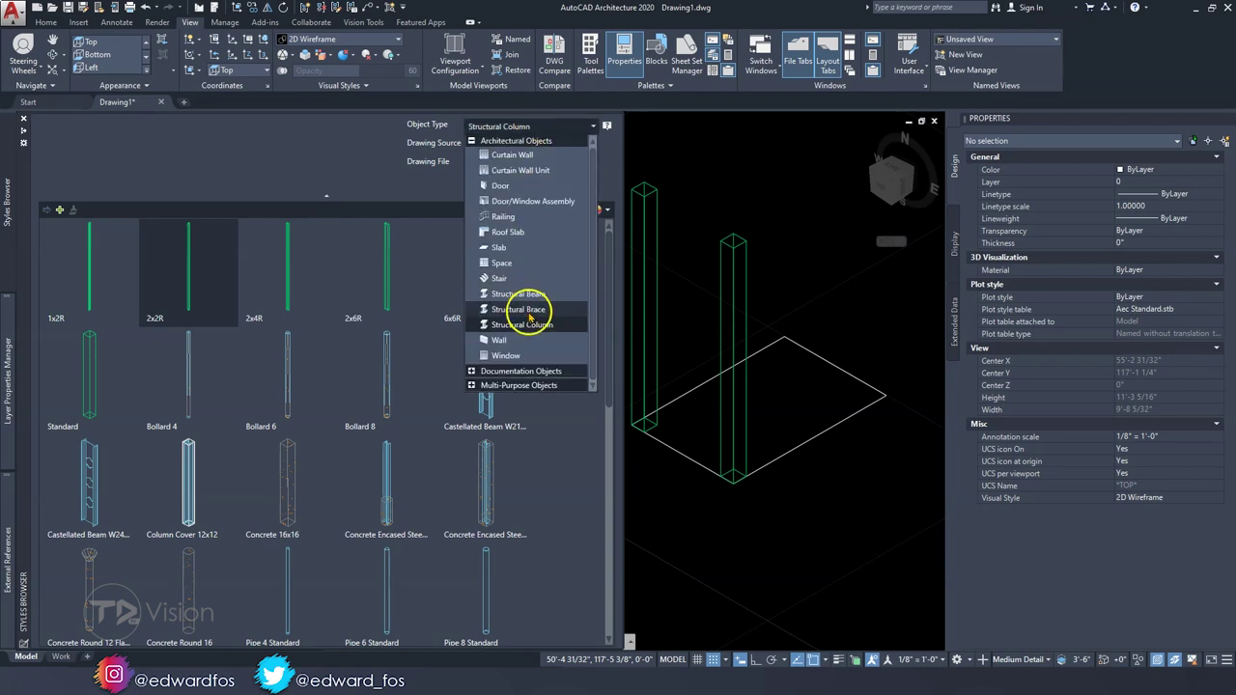
{"action": "left_click", "coordinate": [528, 323]}
{"action": "double_click", "coordinate": [177, 279]}
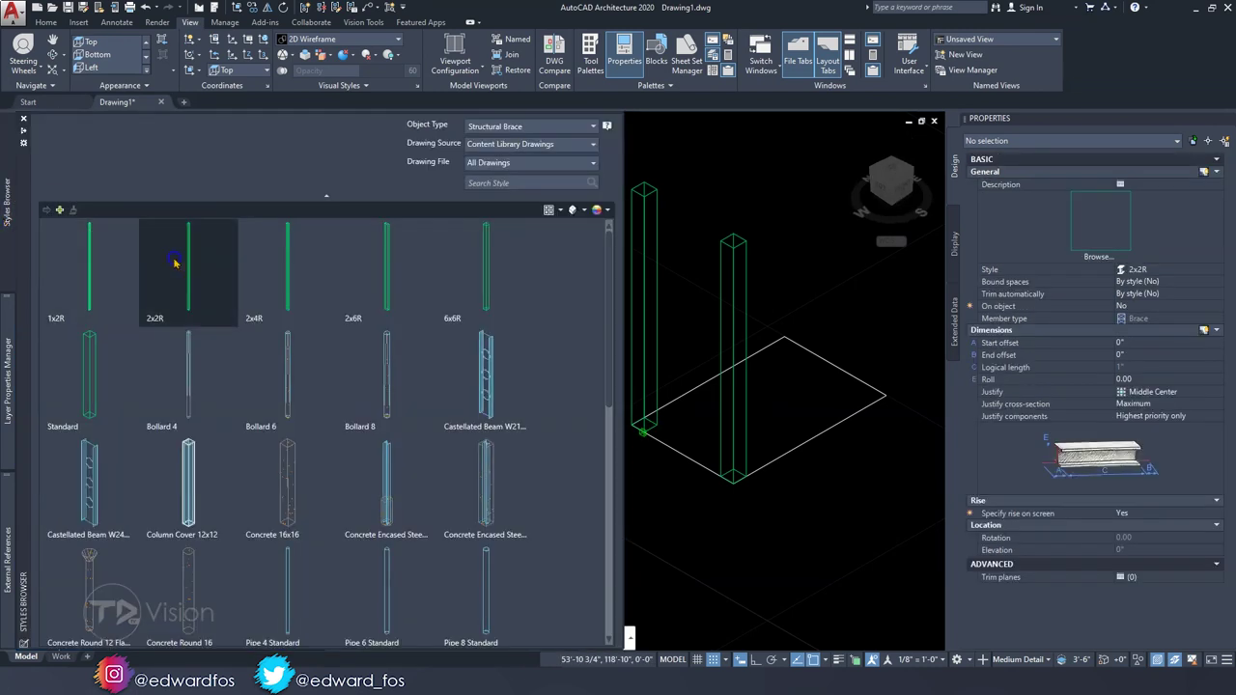
{"action": "double_click", "coordinate": [174, 263]}
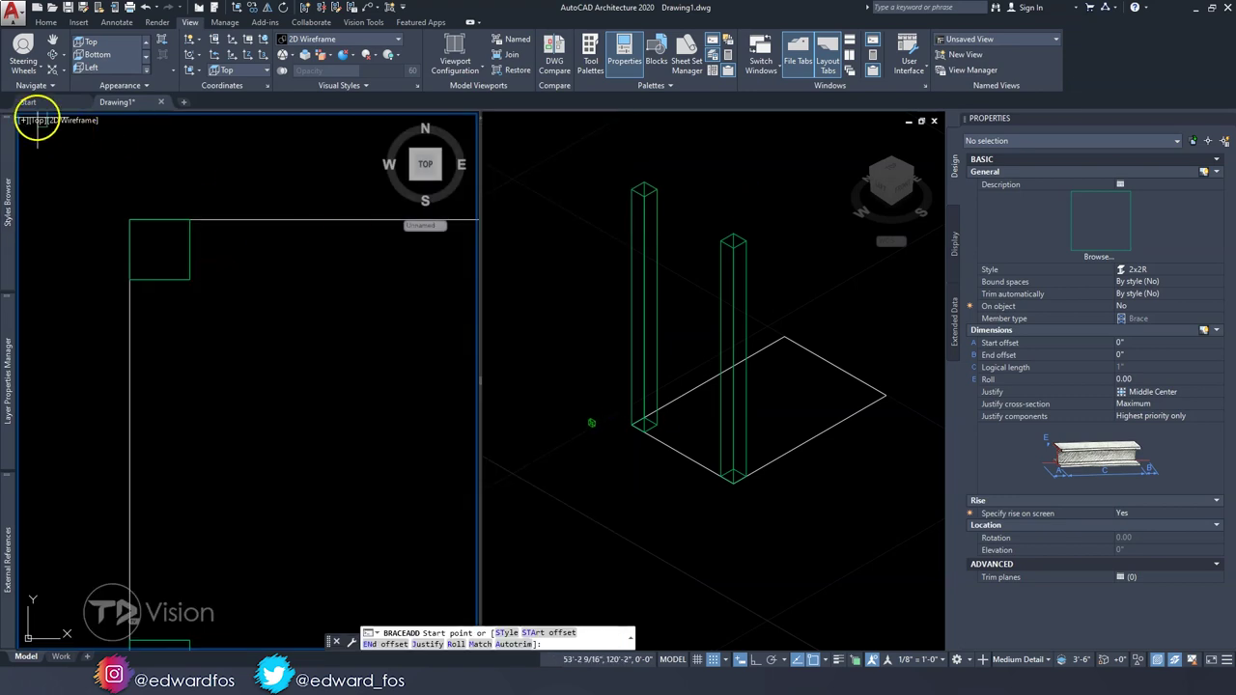
Step: In the Left view, align the UCS to a post face and draw the 2x2R brace
{"action": "left_click", "coordinate": [36, 121]}
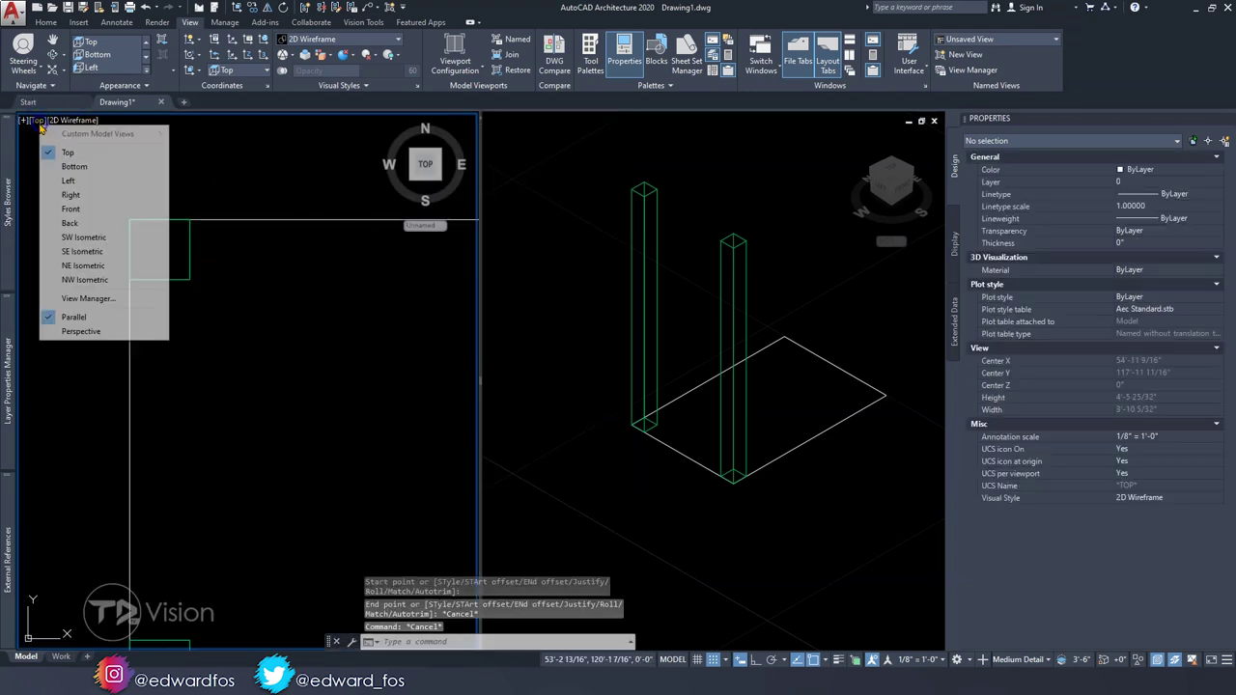
{"action": "left_click", "coordinate": [71, 209]}
{"action": "left_click", "coordinate": [37, 121]}
{"action": "left_click", "coordinate": [69, 180]}
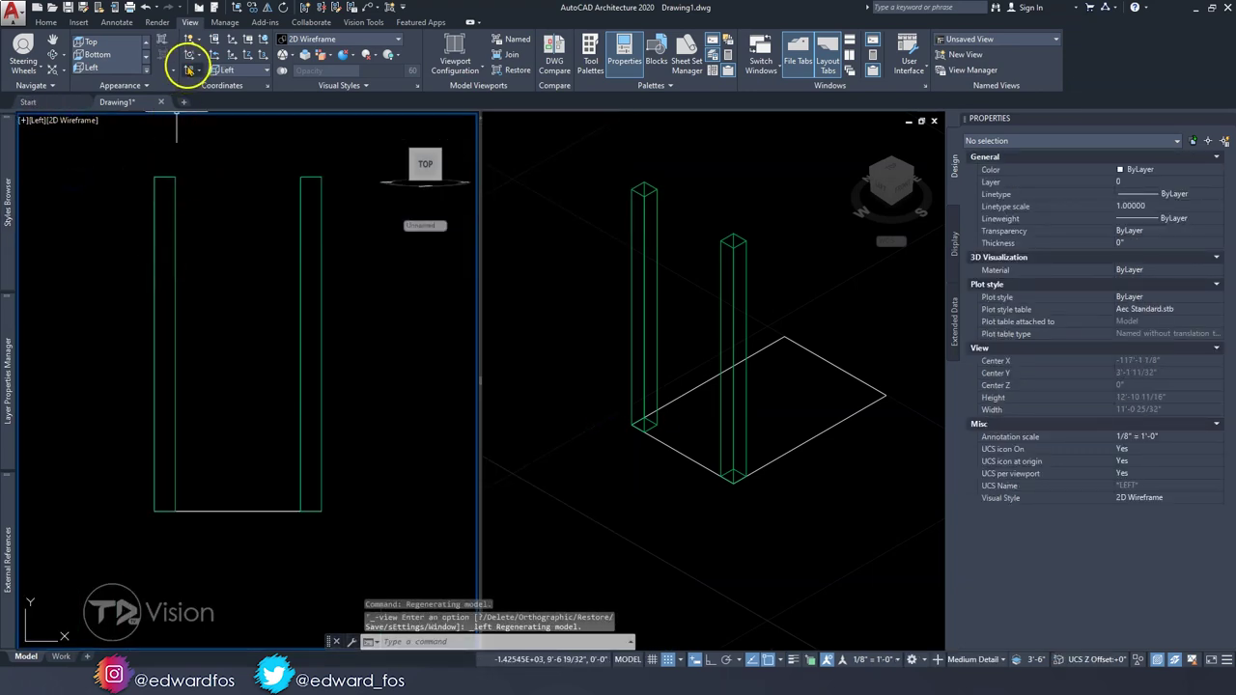
{"action": "left_click", "coordinate": [185, 69]}
{"action": "key", "text": "Return"}
{"action": "left_click", "coordinate": [192, 494]}
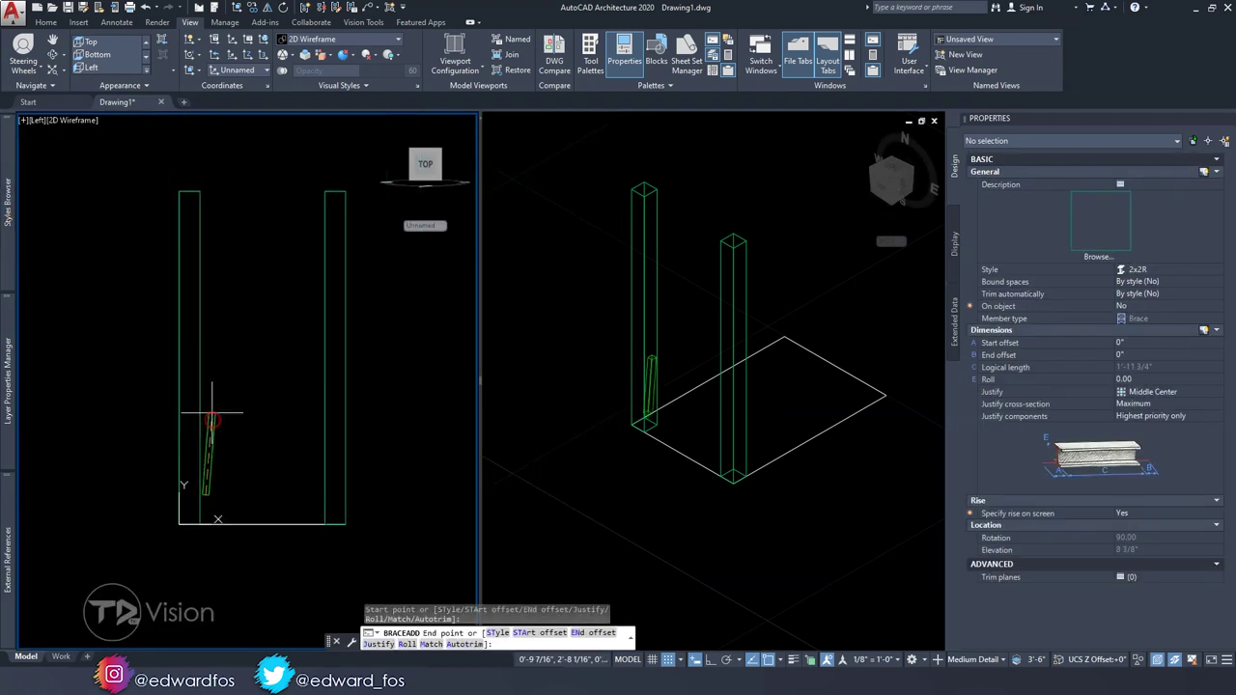
{"action": "left_click", "coordinate": [218, 262]}
{"action": "mouse_move", "coordinate": [7, 381]}
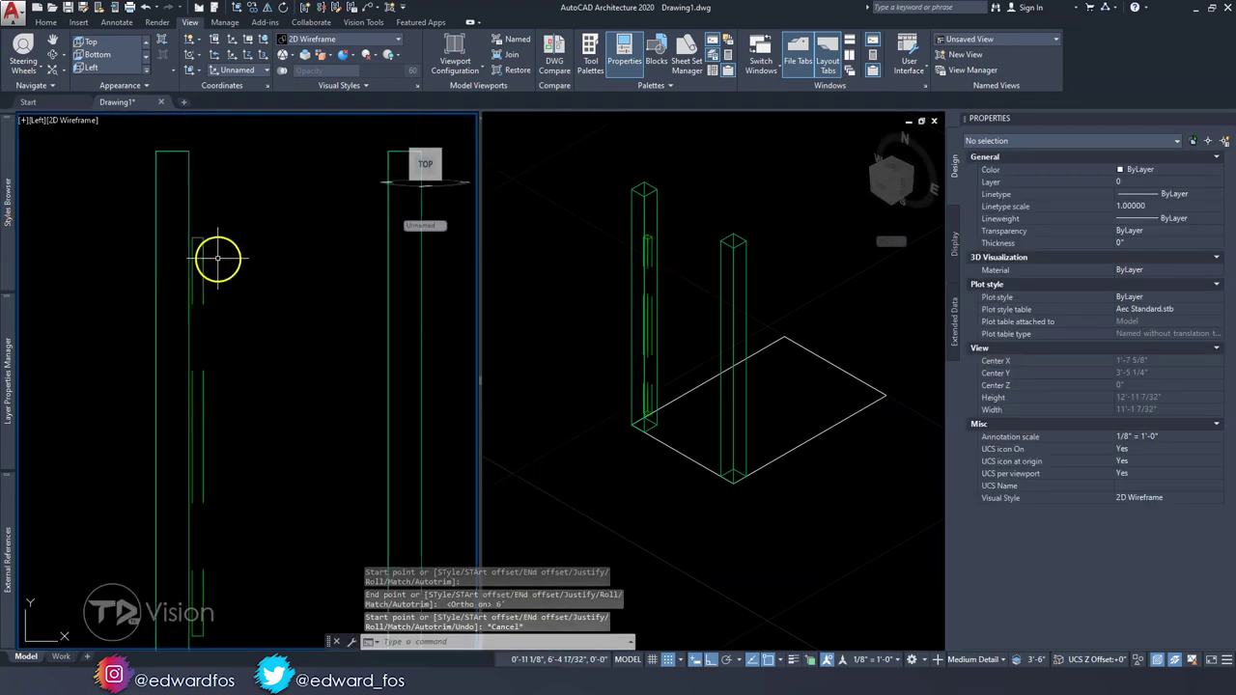
Step: Give the bracing layer colour 142
{"action": "left_click", "coordinate": [205, 268]}
{"action": "left_click", "coordinate": [322, 225]}
{"action": "left_click", "coordinate": [647, 319]}
{"action": "left_click", "coordinate": [599, 442]}
{"action": "left_click", "coordinate": [369, 225]}
{"action": "left_click", "coordinate": [531, 409]}
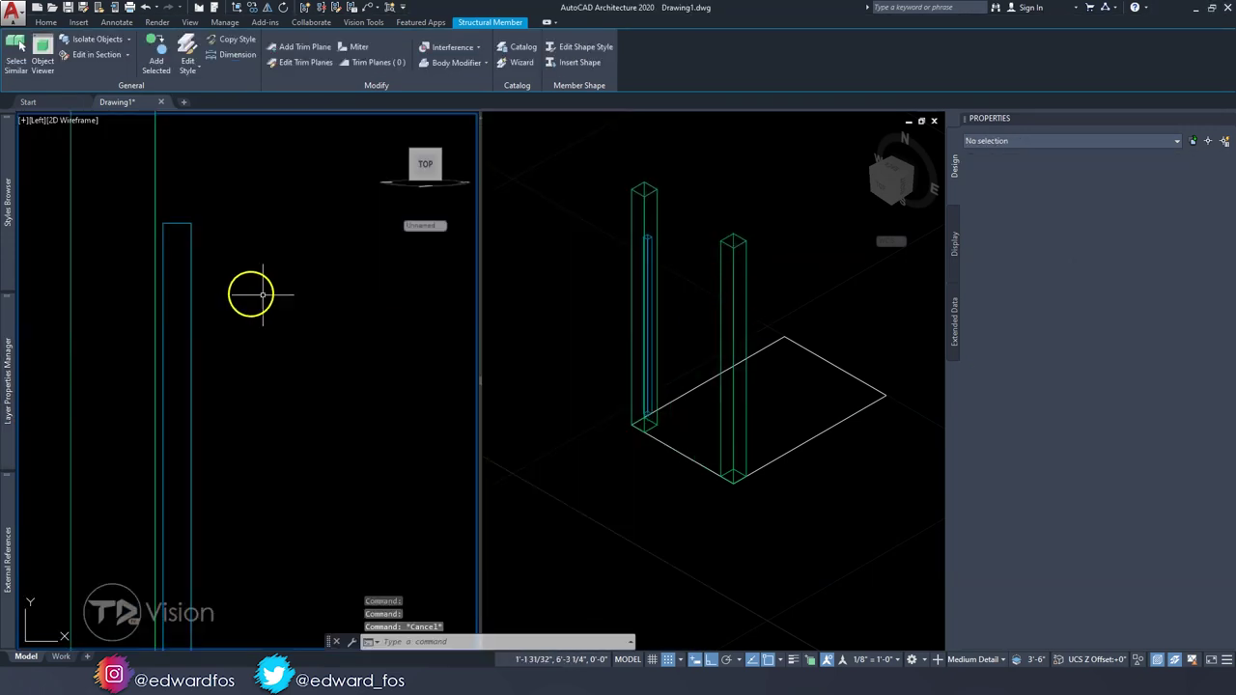
Step: Set the brace's elevation in Properties so it sits 6 inches up
{"action": "left_click", "coordinate": [225, 345]}
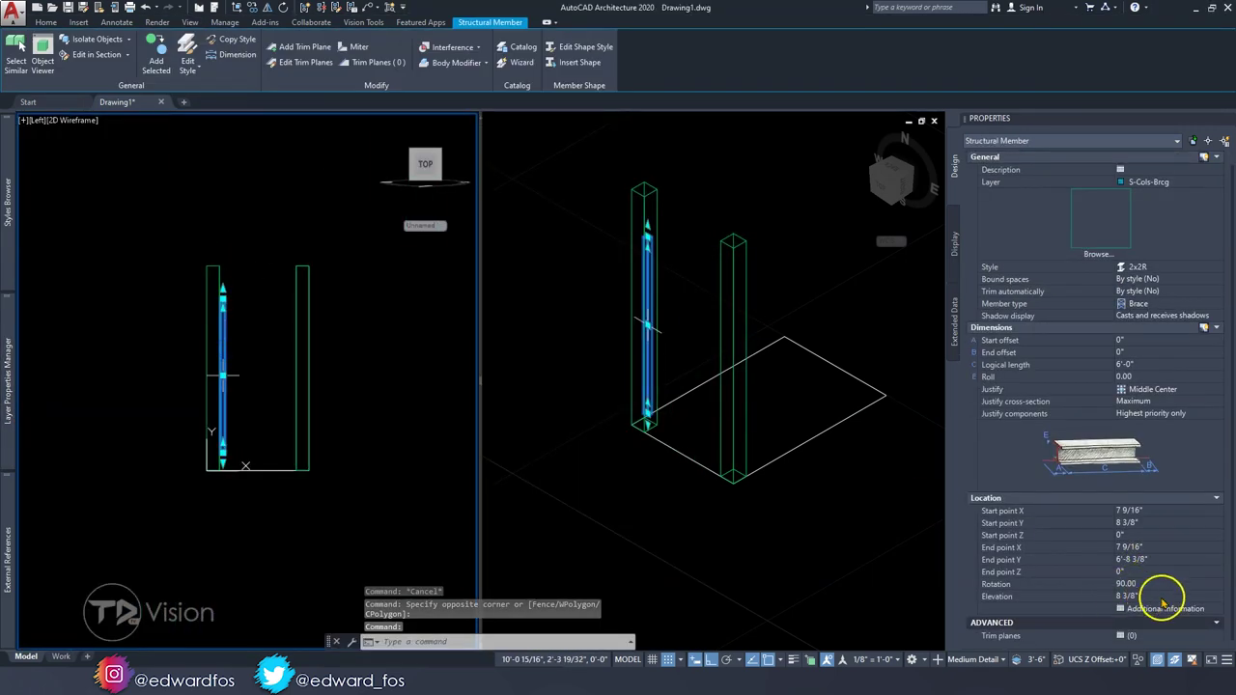
{"action": "type", "text": "0"}
{"action": "key", "text": "Return"}
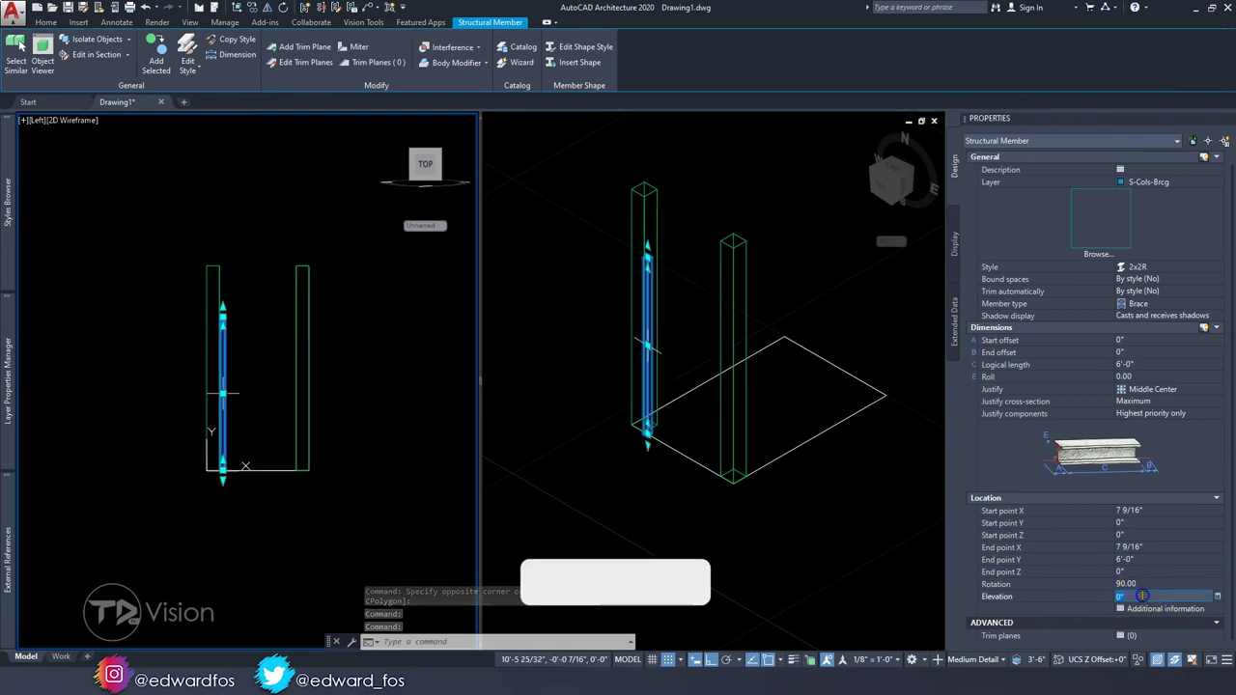
{"action": "key", "text": "Escape"}
{"action": "scroll", "coordinate": [289, 458], "scroll_direction": "up", "scroll_amount": 3}
Step: Move the brace so it stands beside the left post
{"action": "left_click", "coordinate": [283, 505]}
{"action": "type", "text": "m"}
{"action": "key", "text": "Return"}
{"action": "scroll", "coordinate": [283, 505], "scroll_direction": "up", "scroll_amount": 5}
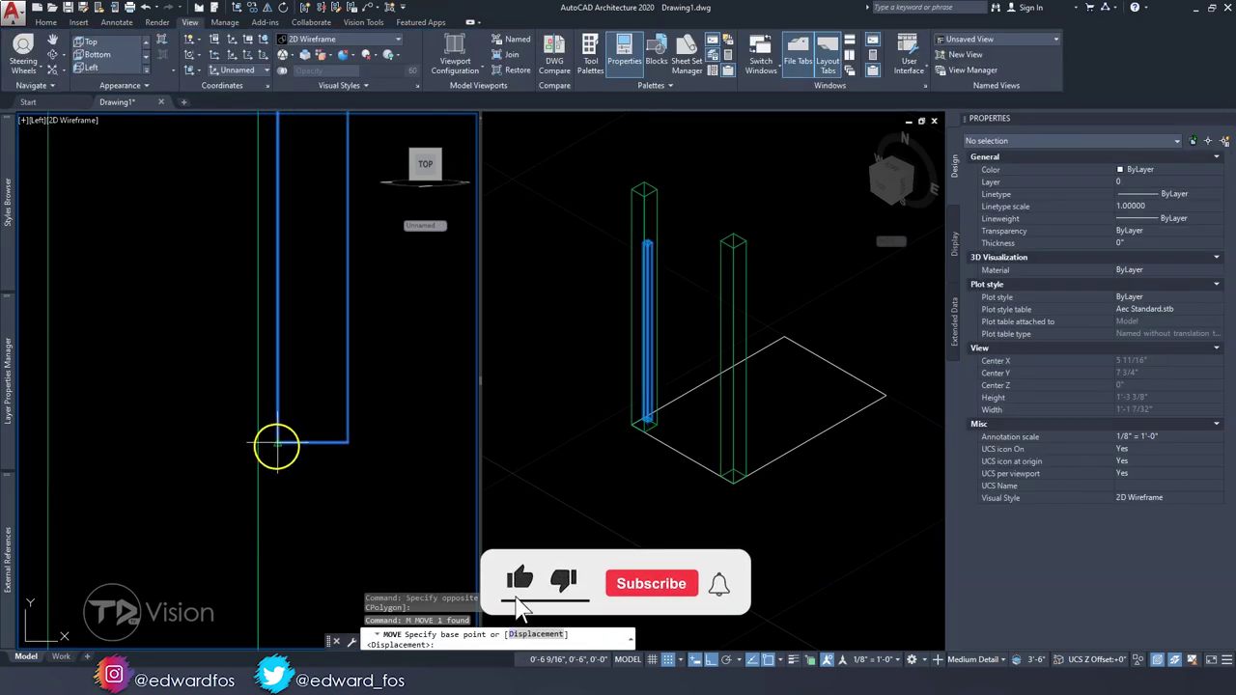
{"action": "left_click", "coordinate": [278, 443]}
{"action": "scroll", "coordinate": [356, 394], "scroll_direction": "down", "scroll_amount": 3}
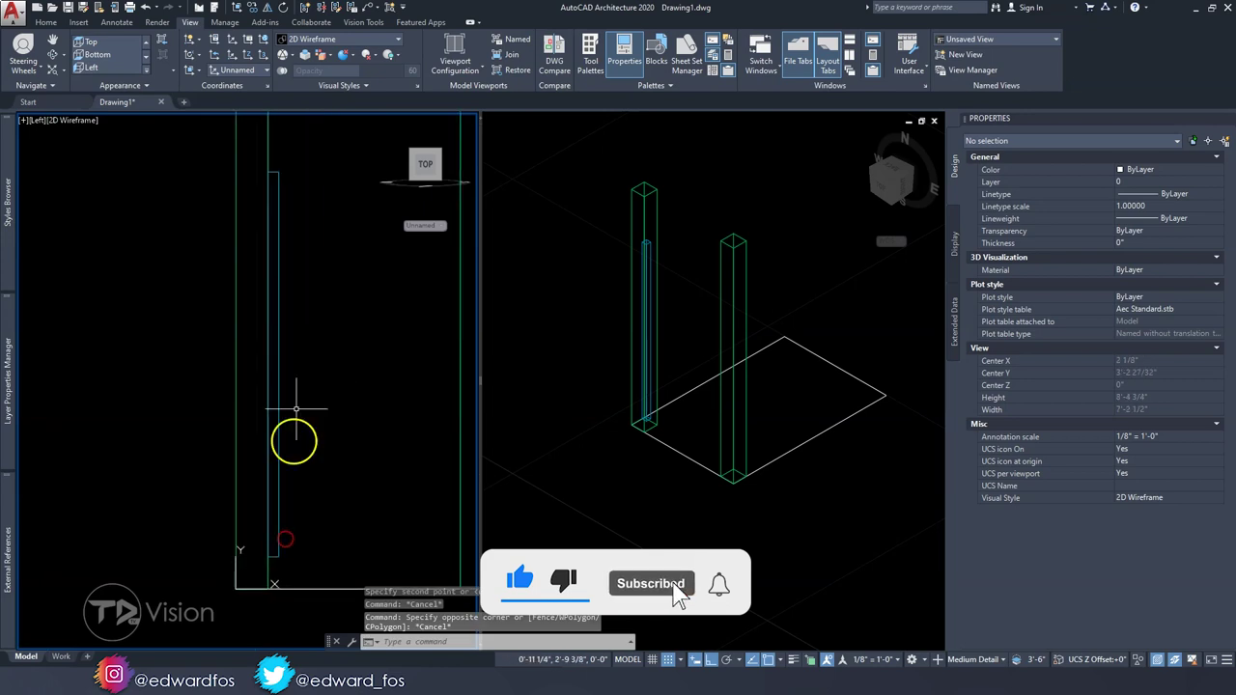
{"action": "left_click", "coordinate": [258, 344]}
{"action": "left_click", "coordinate": [45, 21]}
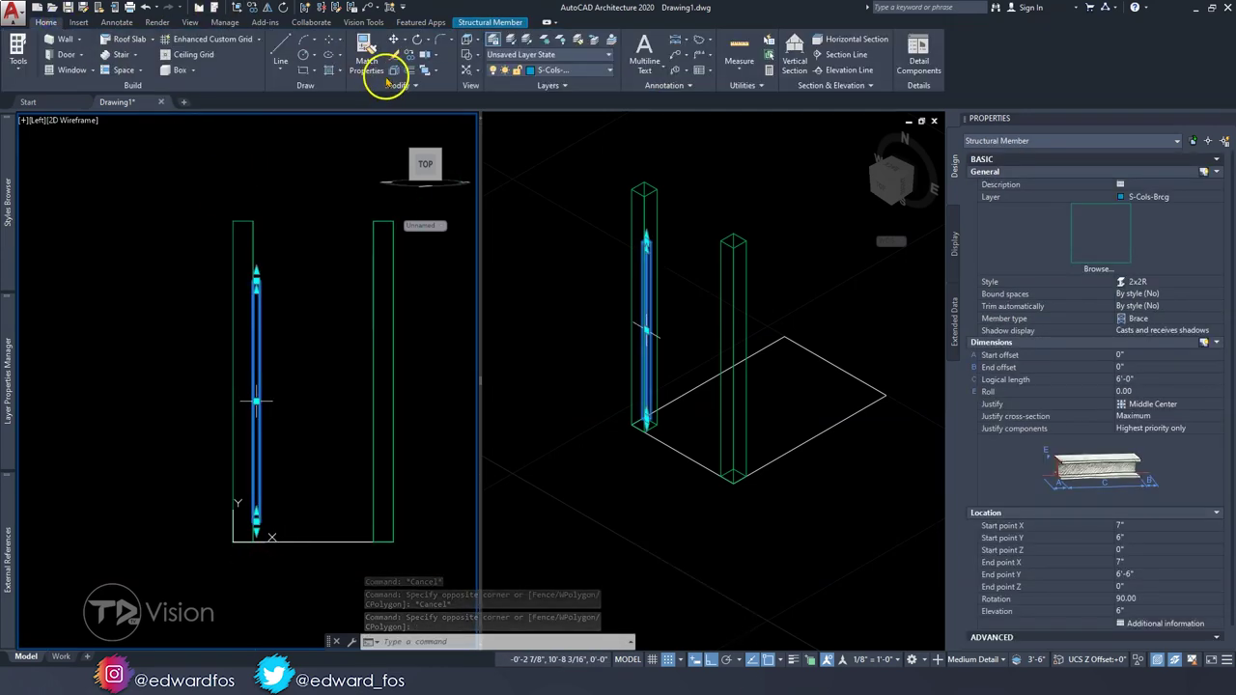
Step: Mirror the 2x2R brace to the opposite post, keeping the original
{"action": "left_click", "coordinate": [404, 77]}
{"action": "left_click", "coordinate": [331, 525]}
{"action": "left_click", "coordinate": [312, 433]}
{"action": "key", "text": "Return"}
Step: Add top and bottom 2x2R rails between the braces with Add Selected
{"action": "left_click", "coordinate": [242, 276]}
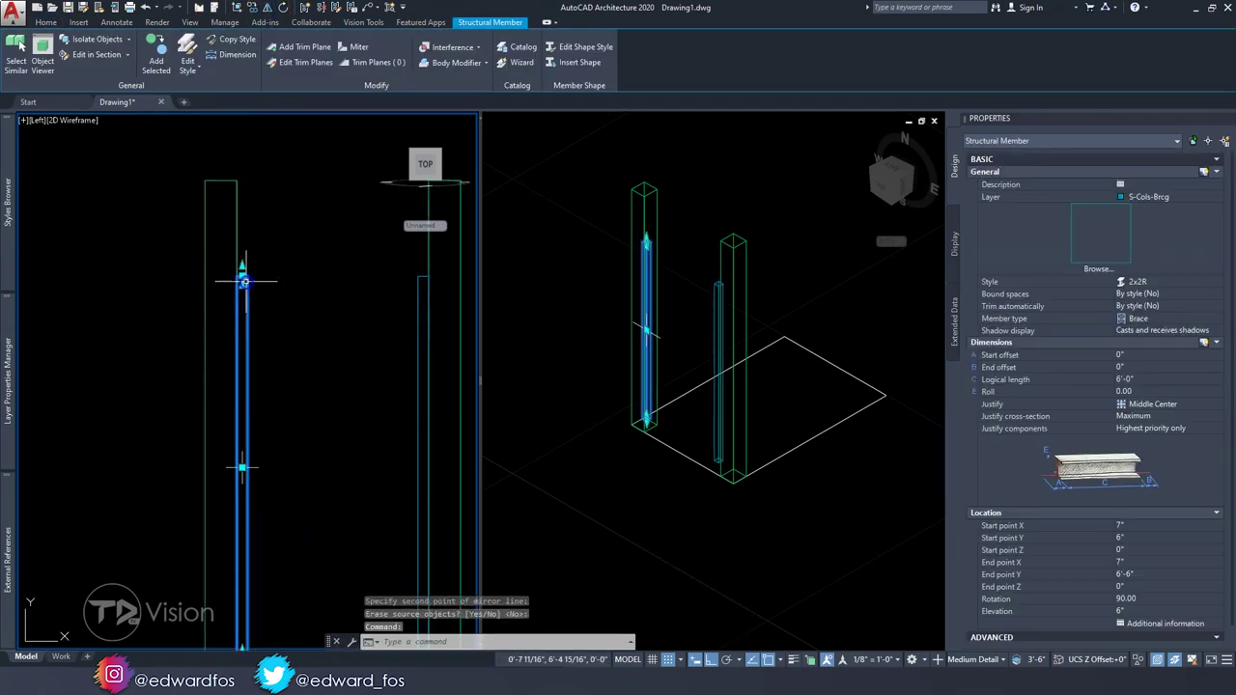
{"action": "left_click", "coordinate": [156, 60]}
{"action": "left_click", "coordinate": [326, 267]}
{"action": "key", "text": "Escape"}
{"action": "scroll", "coordinate": [345, 422], "scroll_direction": "down", "scroll_amount": 3}
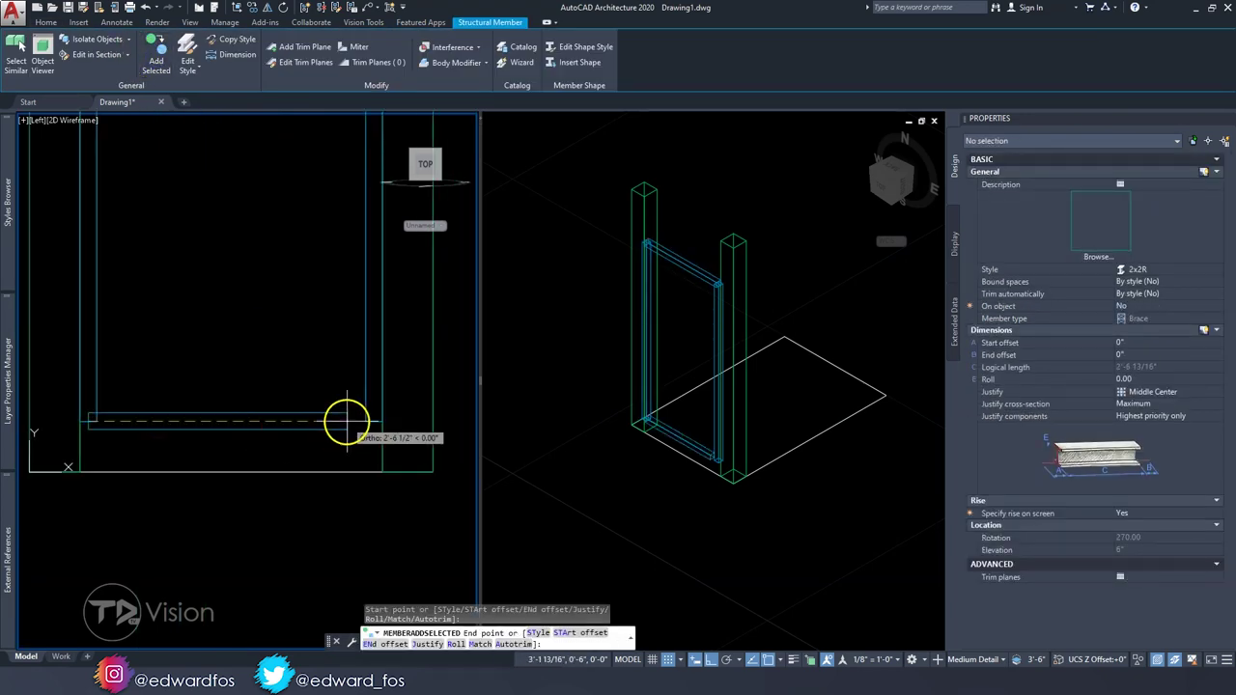
{"action": "key", "text": "Escape"}
{"action": "key", "text": "Escape"}
{"action": "left_click", "coordinate": [682, 274]}
{"action": "scroll", "coordinate": [683, 274], "scroll_direction": "up", "scroll_amount": 5}
{"action": "scroll", "coordinate": [679, 279], "scroll_direction": "down", "scroll_amount": 3}
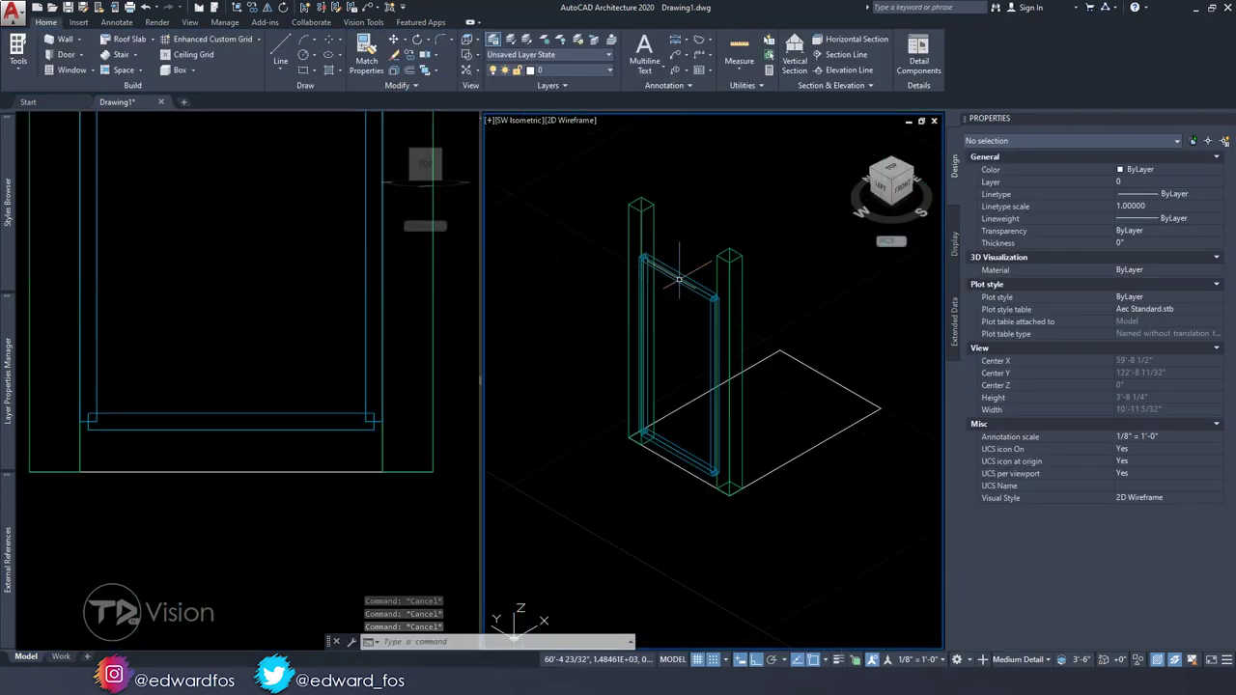
Step: Set the 3D viewport's visual style to Conceptual
{"action": "left_click", "coordinate": [546, 121]}
{"action": "left_click", "coordinate": [618, 165]}
{"action": "scroll", "coordinate": [687, 331], "scroll_direction": "up", "scroll_amount": 4}
{"action": "scroll", "coordinate": [688, 331], "scroll_direction": "down", "scroll_amount": 3}
Step: Move the four-member 2x2R frame a distance of 3
{"action": "left_click", "coordinate": [667, 261]}
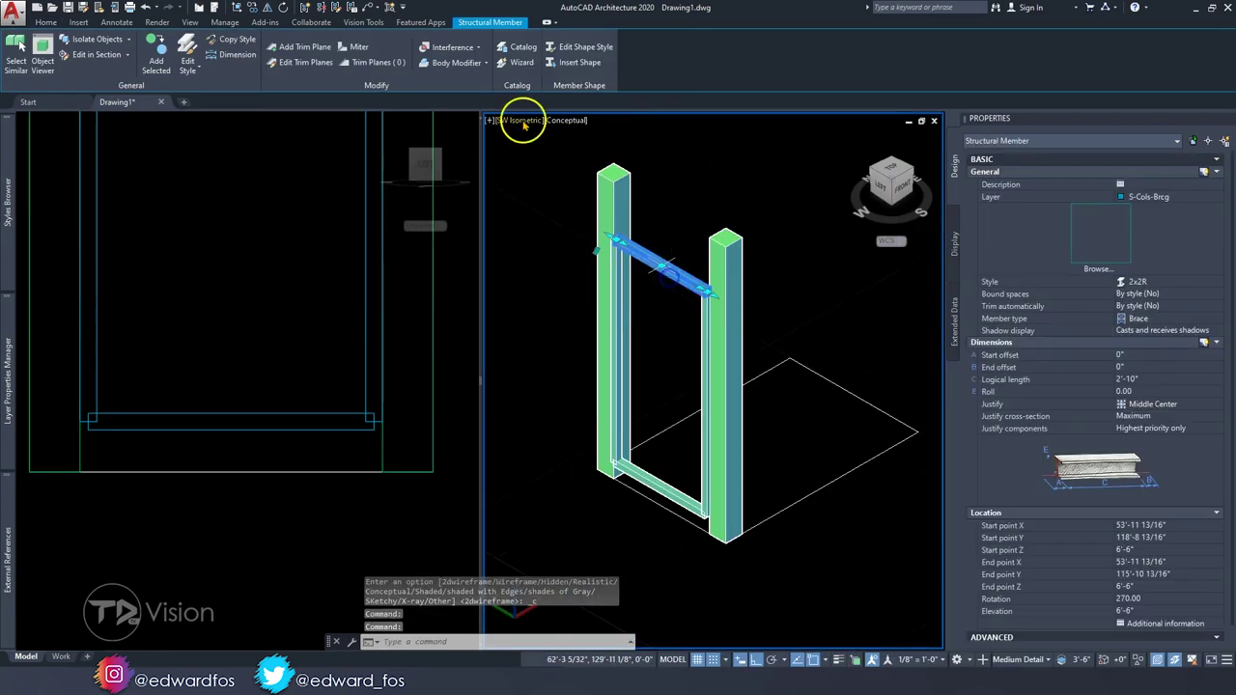
{"action": "scroll", "coordinate": [601, 257], "scroll_direction": "up", "scroll_amount": 2}
{"action": "type", "text": "m"}
{"action": "key", "text": "Return"}
{"action": "left_click", "coordinate": [665, 224]}
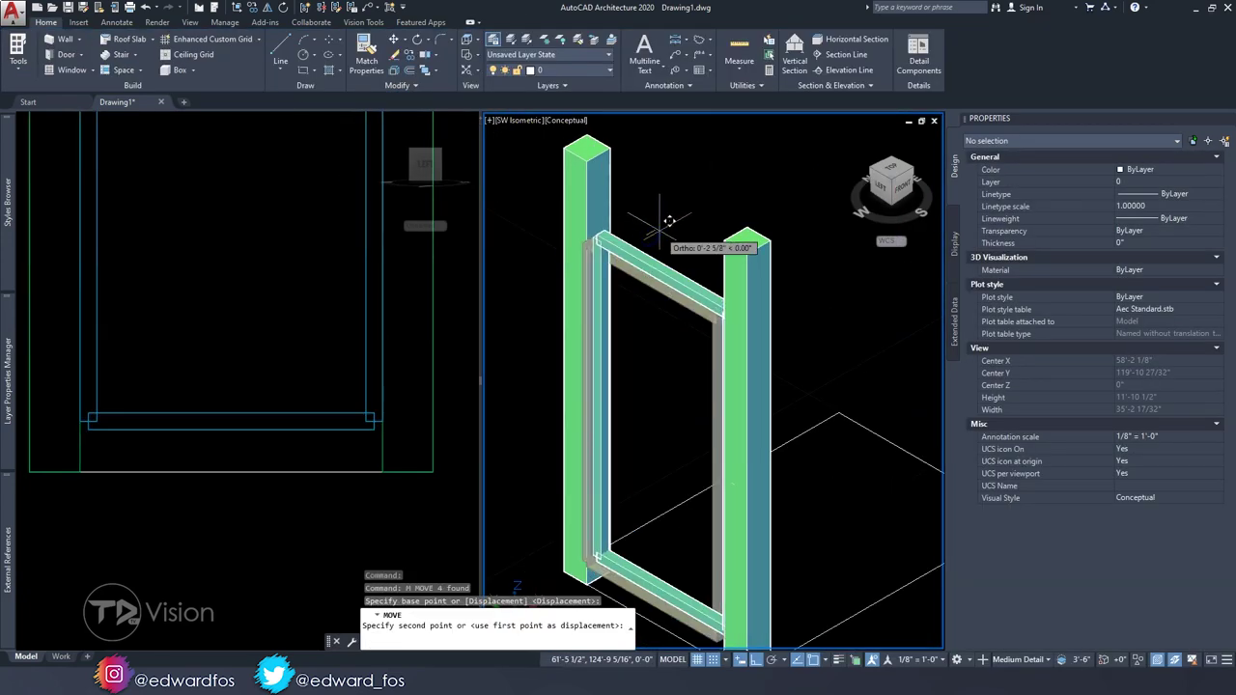
{"action": "type", "text": "3"}
{"action": "key", "text": "Return"}
{"action": "key", "text": "Escape"}
{"action": "scroll", "coordinate": [676, 309], "scroll_direction": "down", "scroll_amount": 2}
{"action": "left_click", "coordinate": [254, 284]}
{"action": "left_click", "coordinate": [191, 329]}
Step: Miter the top rail of the 2x2R frame against the side member
{"action": "left_click", "coordinate": [147, 286]}
{"action": "left_click", "coordinate": [333, 46]}
{"action": "scroll", "coordinate": [169, 319], "scroll_direction": "down", "scroll_amount": 2}
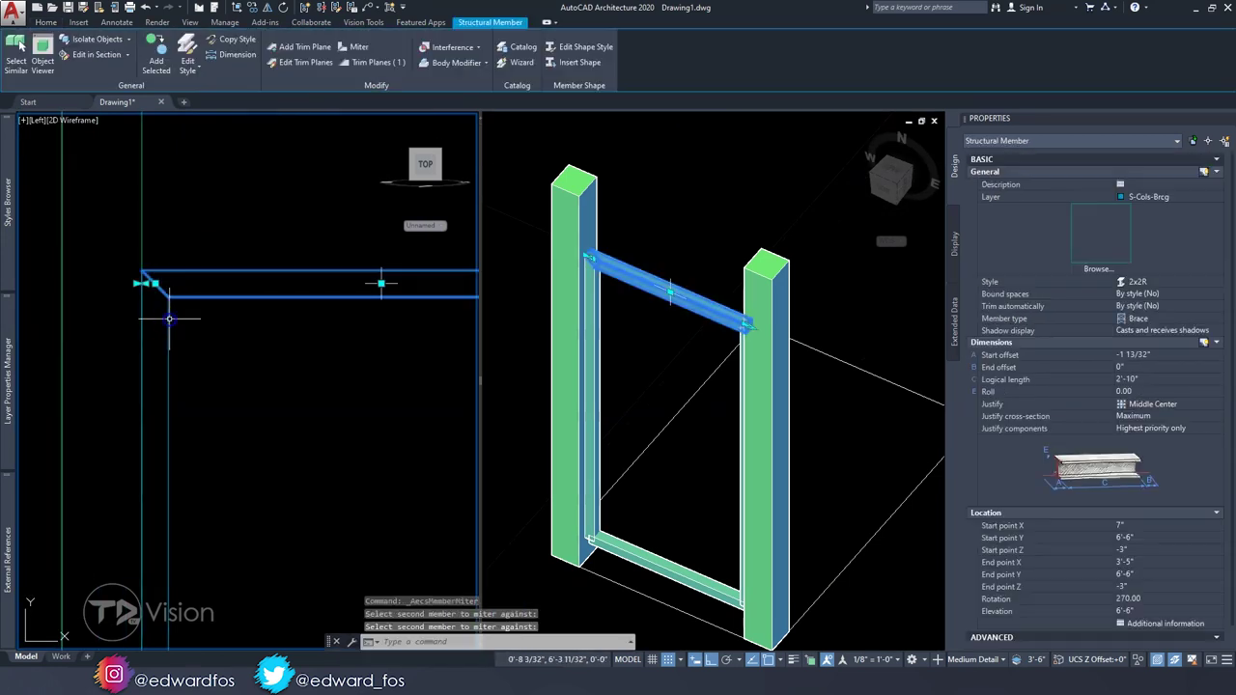
{"action": "left_click", "coordinate": [268, 335]}
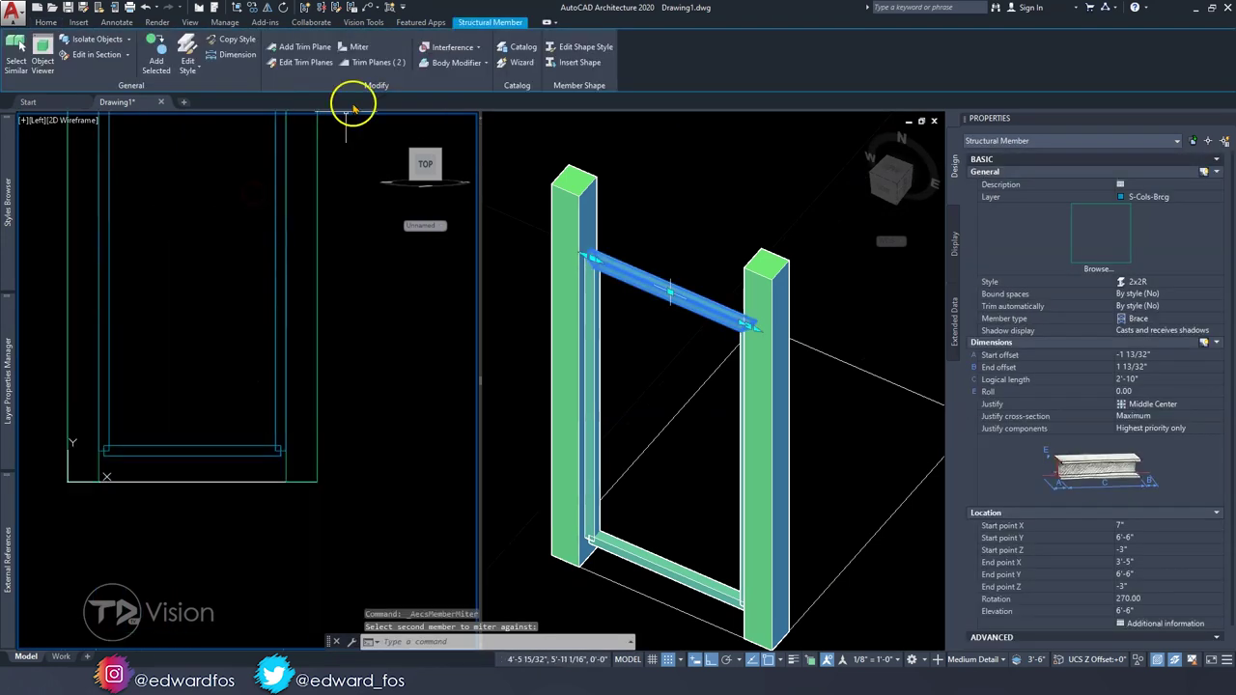
{"action": "left_click", "coordinate": [354, 48]}
{"action": "key", "text": "Escape"}
Step: Select the vertical side brace and start copying it (CO) from a base point
{"action": "scroll", "coordinate": [138, 303], "scroll_direction": "up", "scroll_amount": 2}
{"action": "left_click", "coordinate": [643, 326]}
{"action": "scroll", "coordinate": [583, 257], "scroll_direction": "down", "scroll_amount": 2}
{"action": "left_click", "coordinate": [275, 391]}
{"action": "scroll", "coordinate": [274, 391], "scroll_direction": "down", "scroll_amount": 2}
{"action": "left_click", "coordinate": [213, 203]}
{"action": "type", "text": "co"}
{"action": "key", "text": "Return"}
{"action": "left_click", "coordinate": [148, 387]}
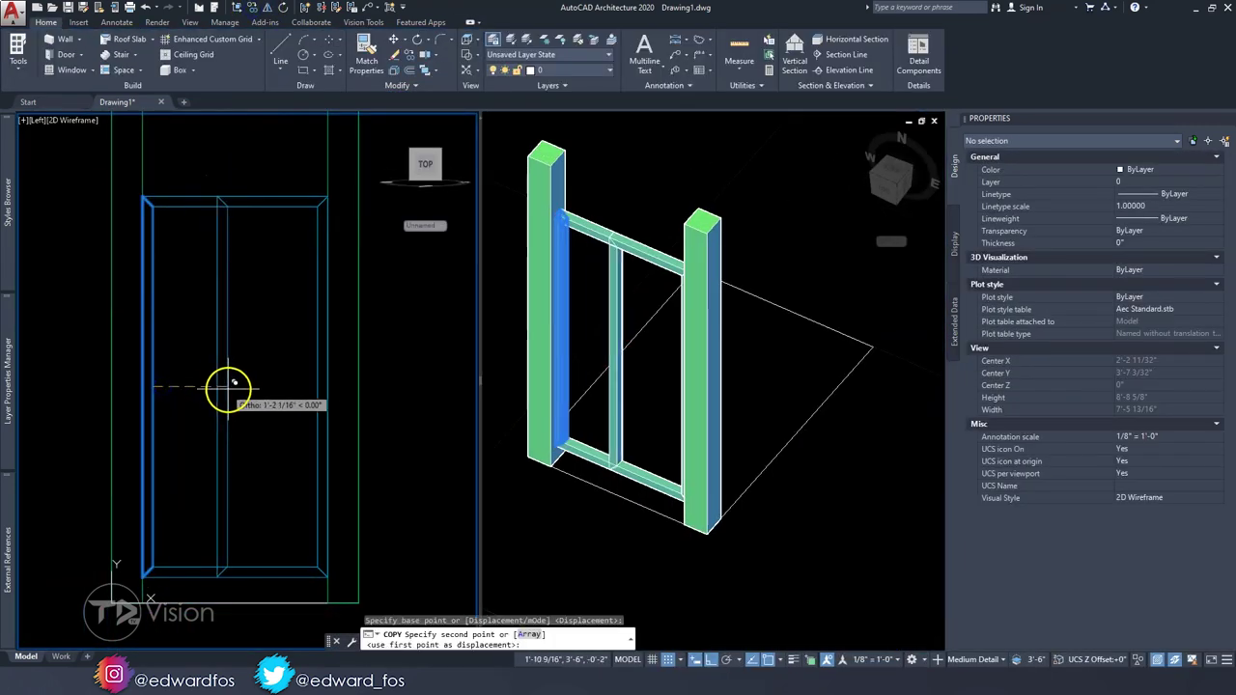
Step: Place the brace copy mid-frame and centre it between the side members
{"action": "left_click", "coordinate": [236, 387]}
{"action": "key", "text": "Escape"}
{"action": "left_click_drag", "start_coordinate": [242, 386], "coordinate": [217, 406]}
{"action": "right_click", "coordinate": [266, 408]}
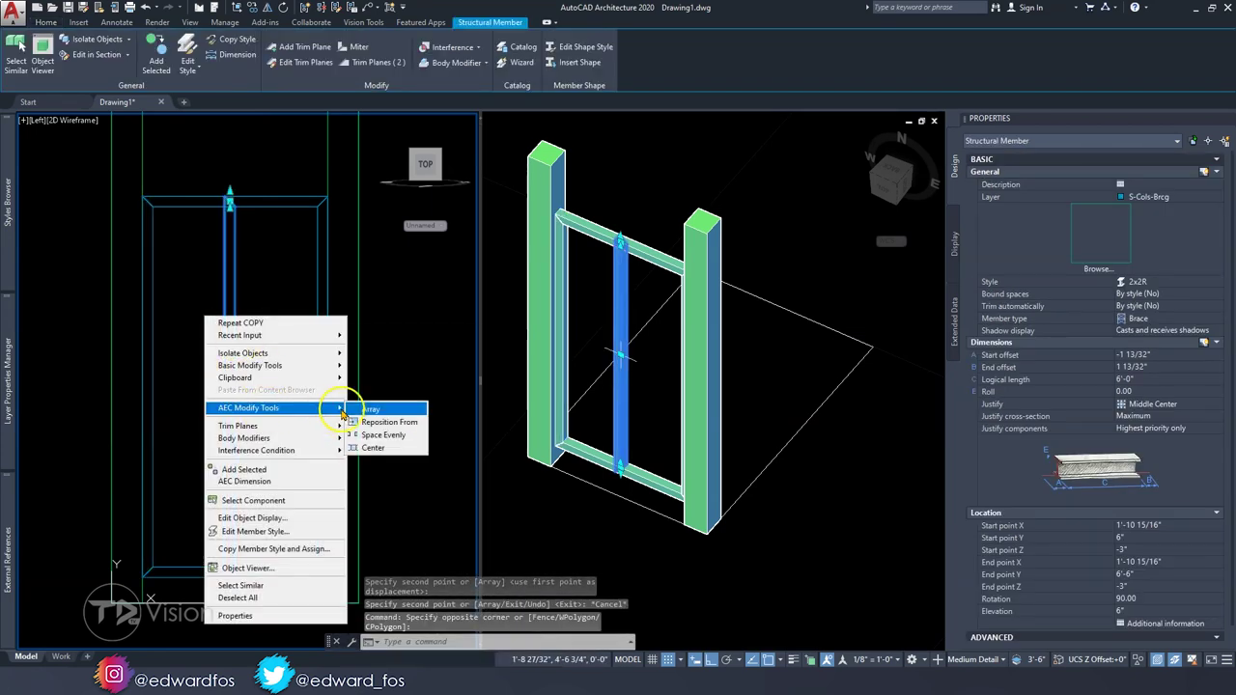
{"action": "left_click", "coordinate": [373, 447]}
Step: Edit the centre brace's trim planes and shorten it to 5'-10" between the rails
{"action": "left_click", "coordinate": [248, 373]}
{"action": "left_click", "coordinate": [375, 62]}
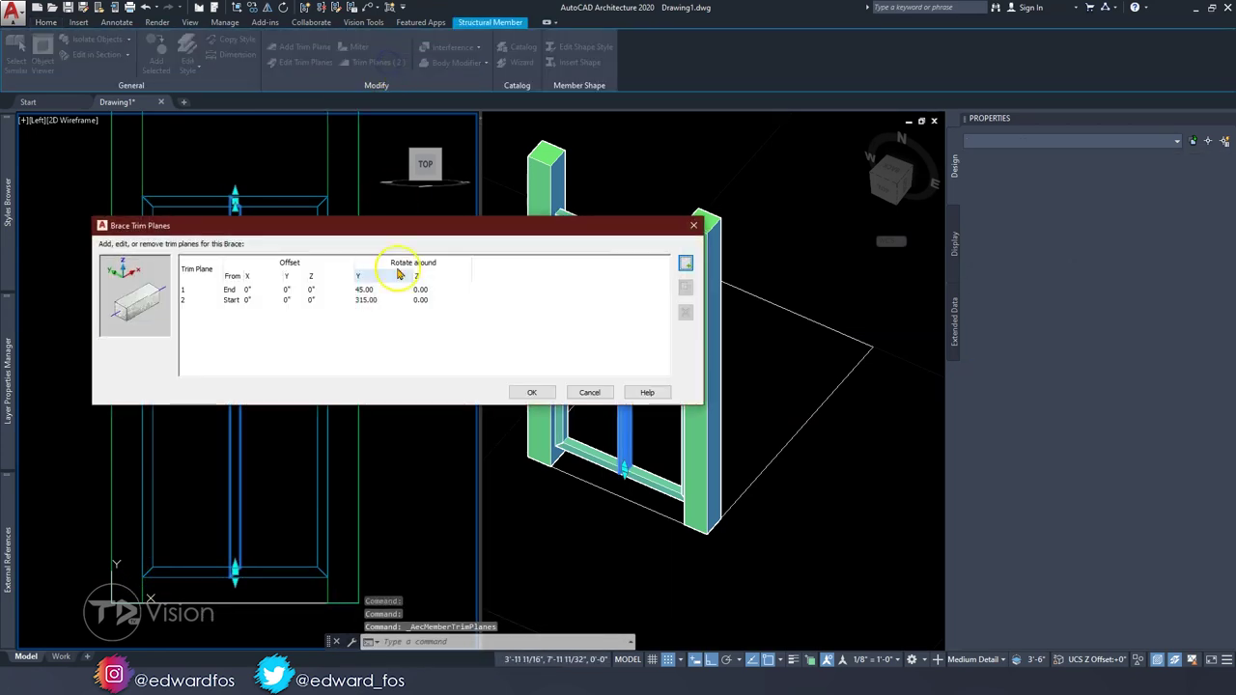
{"action": "left_click", "coordinate": [534, 393]}
{"action": "scroll", "coordinate": [234, 580], "scroll_direction": "up", "scroll_amount": 3}
{"action": "scroll", "coordinate": [256, 216], "scroll_direction": "up", "scroll_amount": 2}
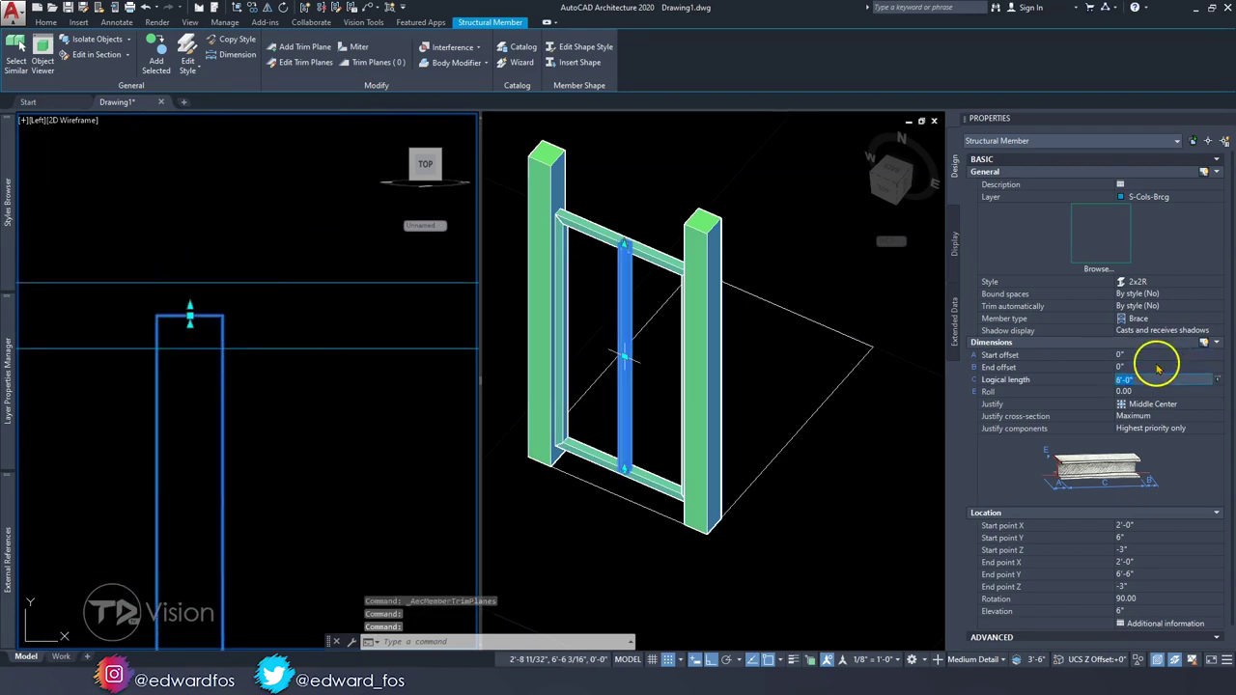
{"action": "scroll", "coordinate": [199, 310], "scroll_direction": "up", "scroll_amount": 2}
{"action": "left_click", "coordinate": [211, 340]}
{"action": "scroll", "coordinate": [225, 538], "scroll_direction": "down", "scroll_amount": 3}
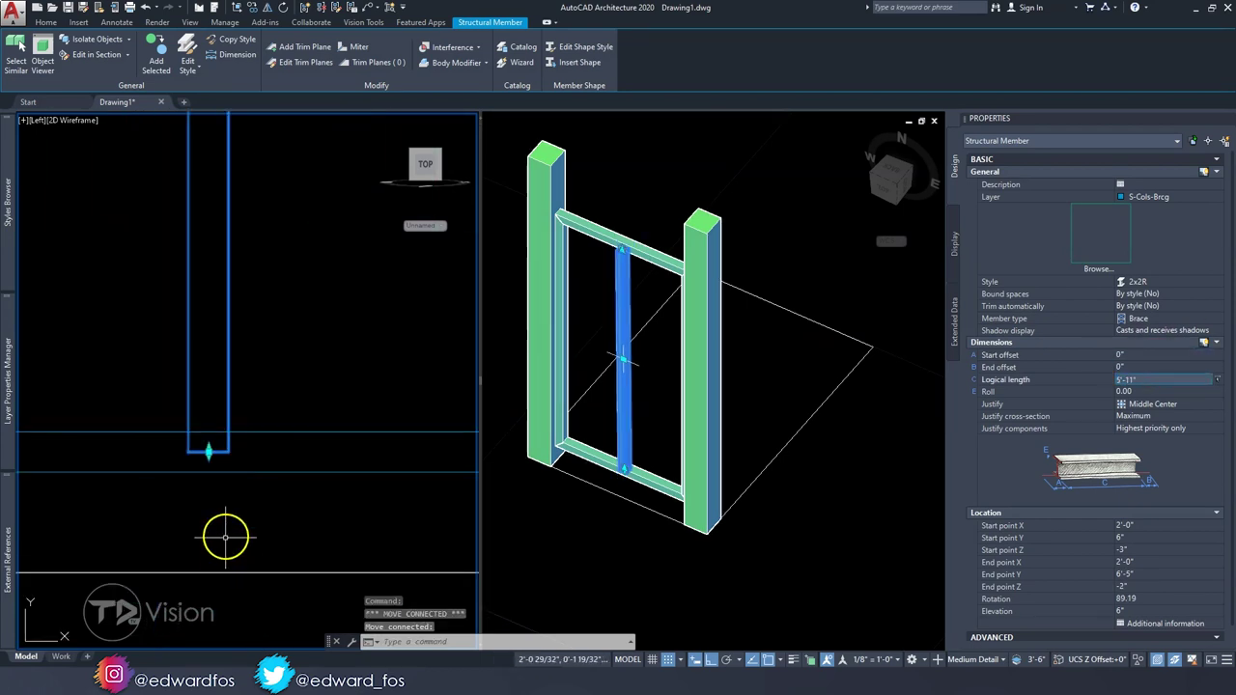
Step: Start moving the centre brace in 3D, cancel, and reselect it in the side view
{"action": "left_click", "coordinate": [210, 450]}
{"action": "scroll", "coordinate": [605, 290], "scroll_direction": "up", "scroll_amount": 3}
{"action": "left_click", "coordinate": [640, 306]}
{"action": "type", "text": "m"}
{"action": "key", "text": "Return"}
{"action": "left_click", "coordinate": [645, 408]}
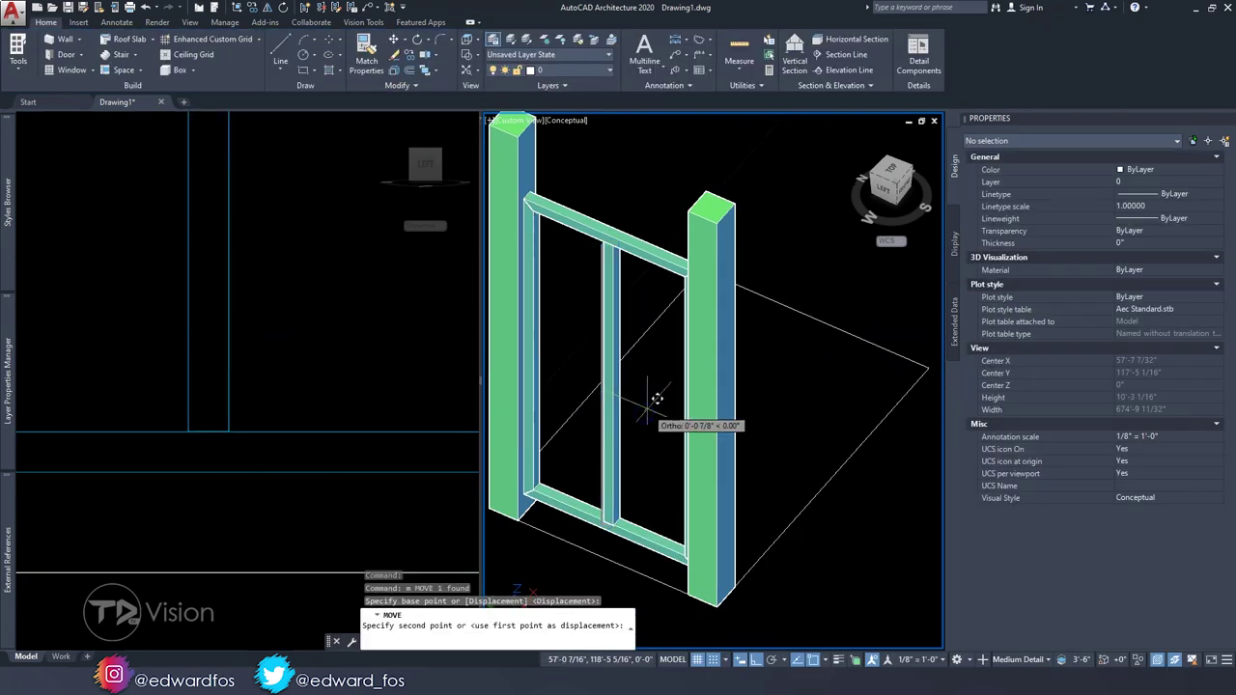
{"action": "scroll", "coordinate": [612, 502], "scroll_direction": "up", "scroll_amount": 5}
{"action": "scroll", "coordinate": [561, 487], "scroll_direction": "down", "scroll_amount": 2}
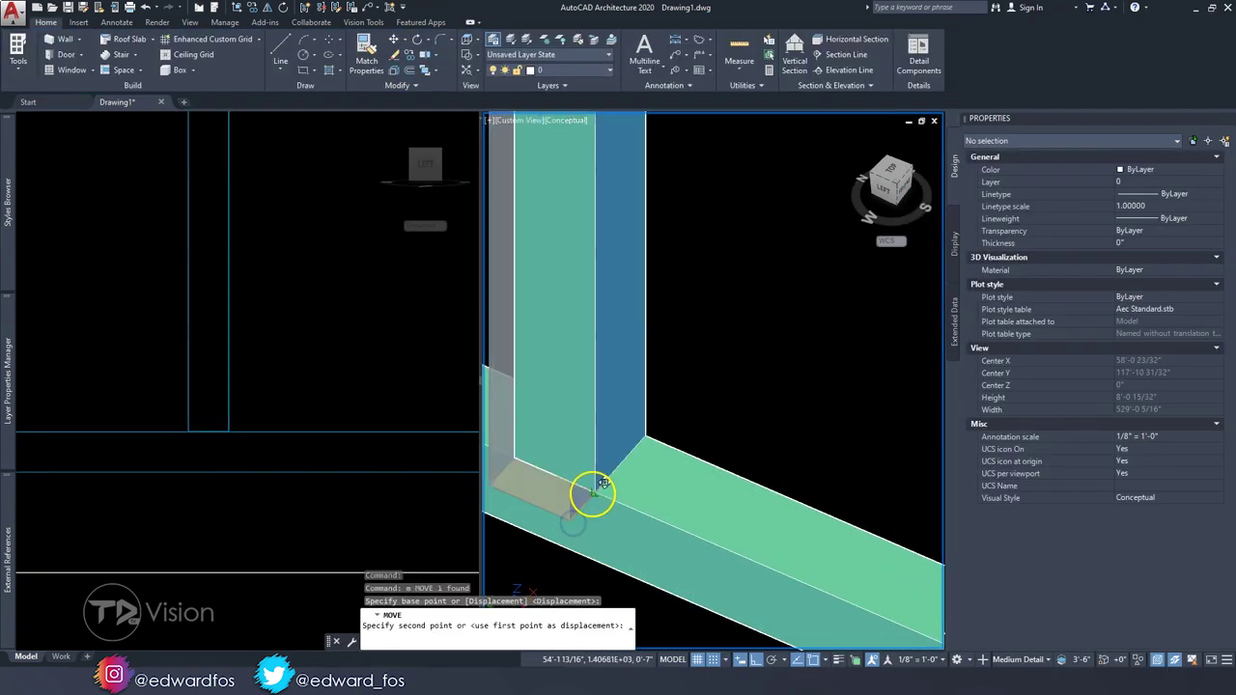
{"action": "scroll", "coordinate": [502, 434], "scroll_direction": "down", "scroll_amount": 8}
{"action": "key", "text": "Escape"}
{"action": "left_click", "coordinate": [290, 342]}
{"action": "left_click", "coordinate": [288, 290]}
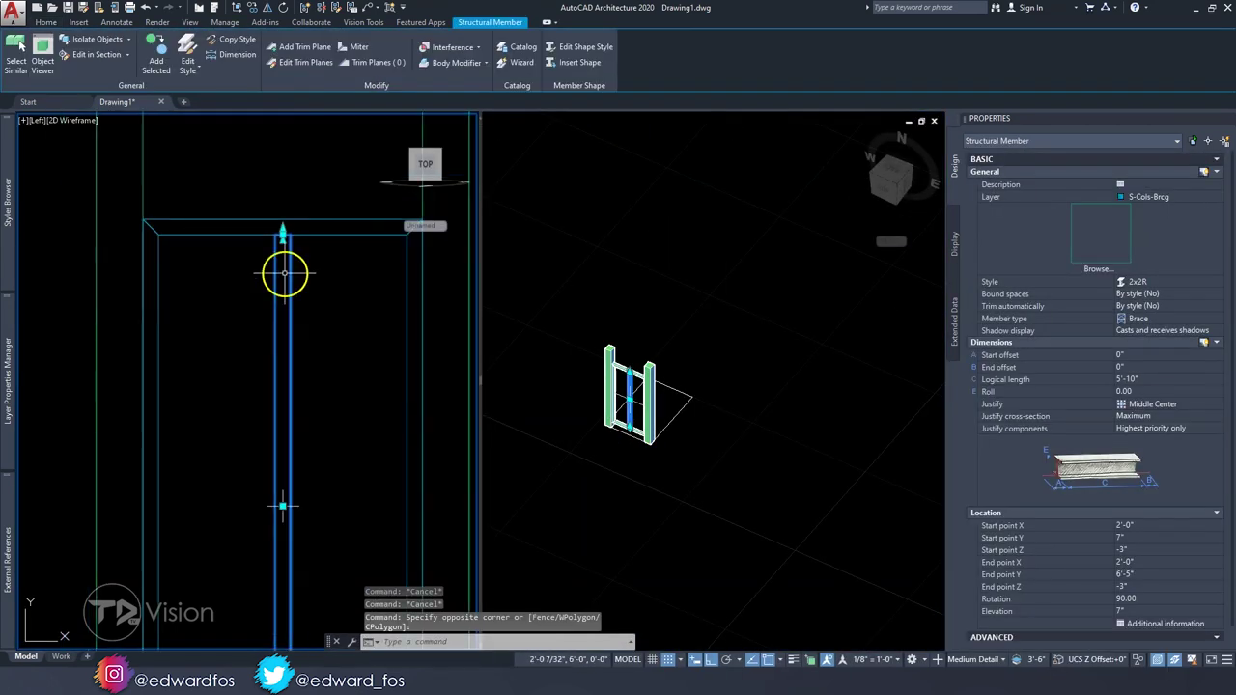
Step: Change the centre brace to 1x2R and space the vertical slats evenly between side members
{"action": "left_click", "coordinate": [250, 7]}
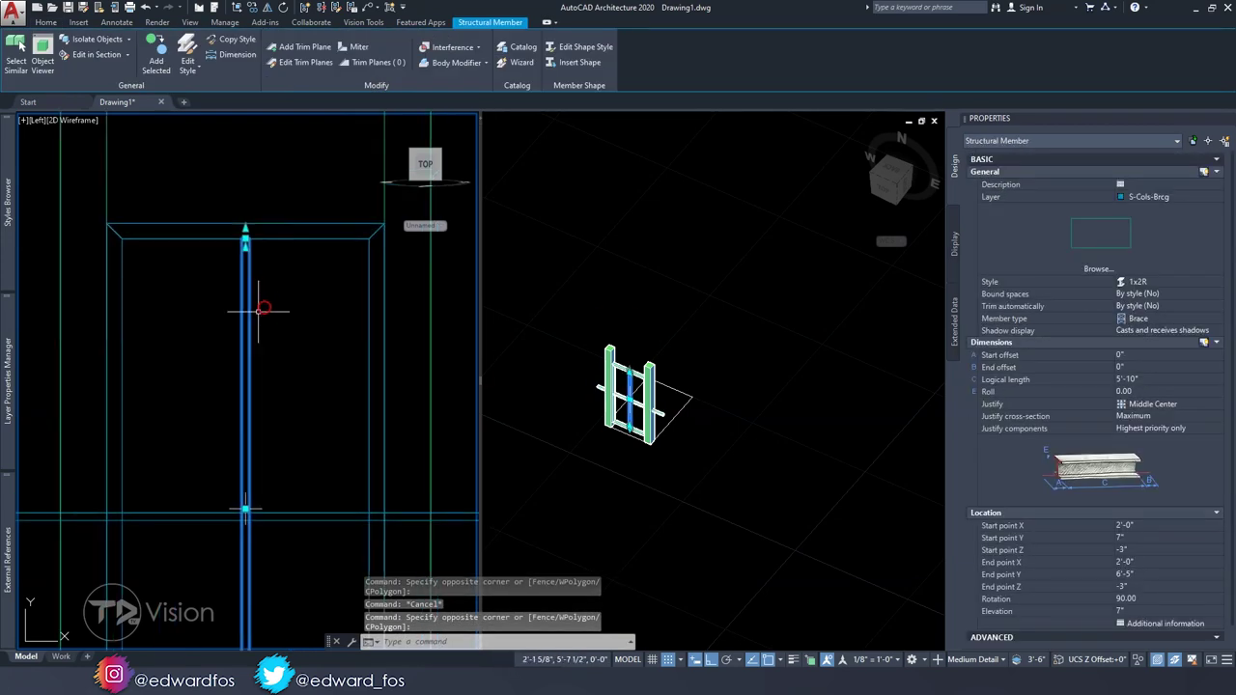
{"action": "left_click", "coordinate": [663, 38]}
{"action": "left_click", "coordinate": [715, 58]}
{"action": "left_click", "coordinate": [245, 240]}
{"action": "middle_click_drag", "start_coordinate": [245, 240], "coordinate": [229, 327]}
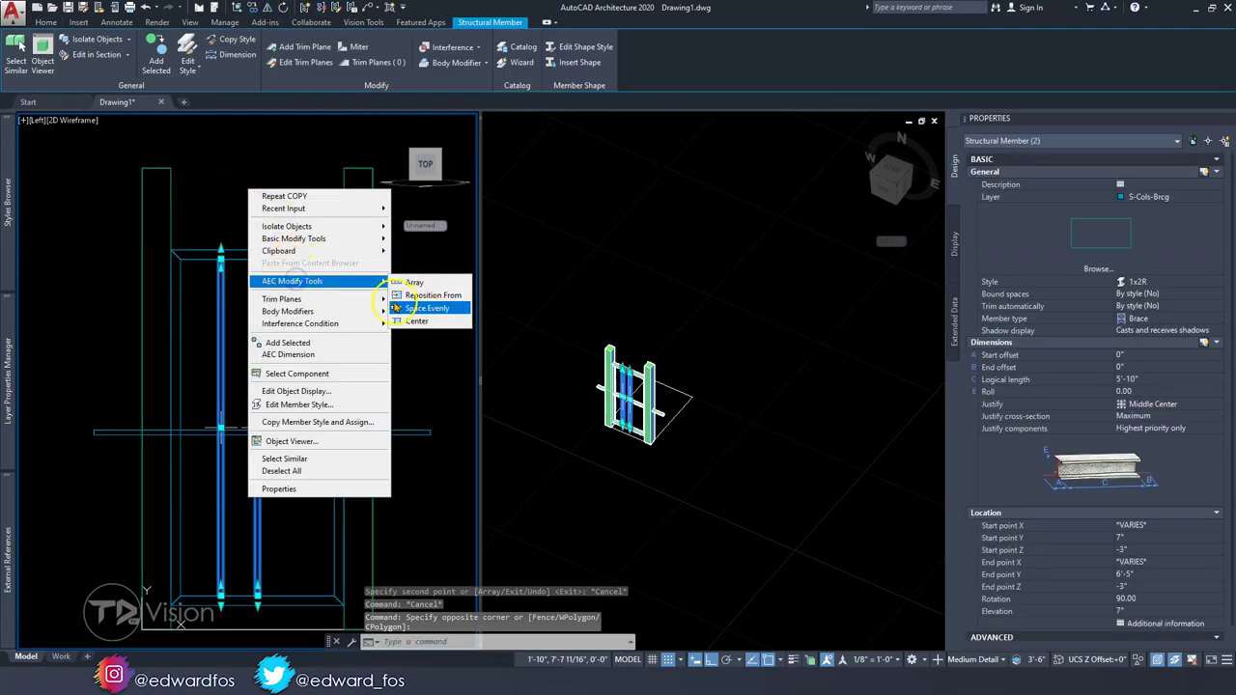
{"action": "right_click", "coordinate": [154, 311]}
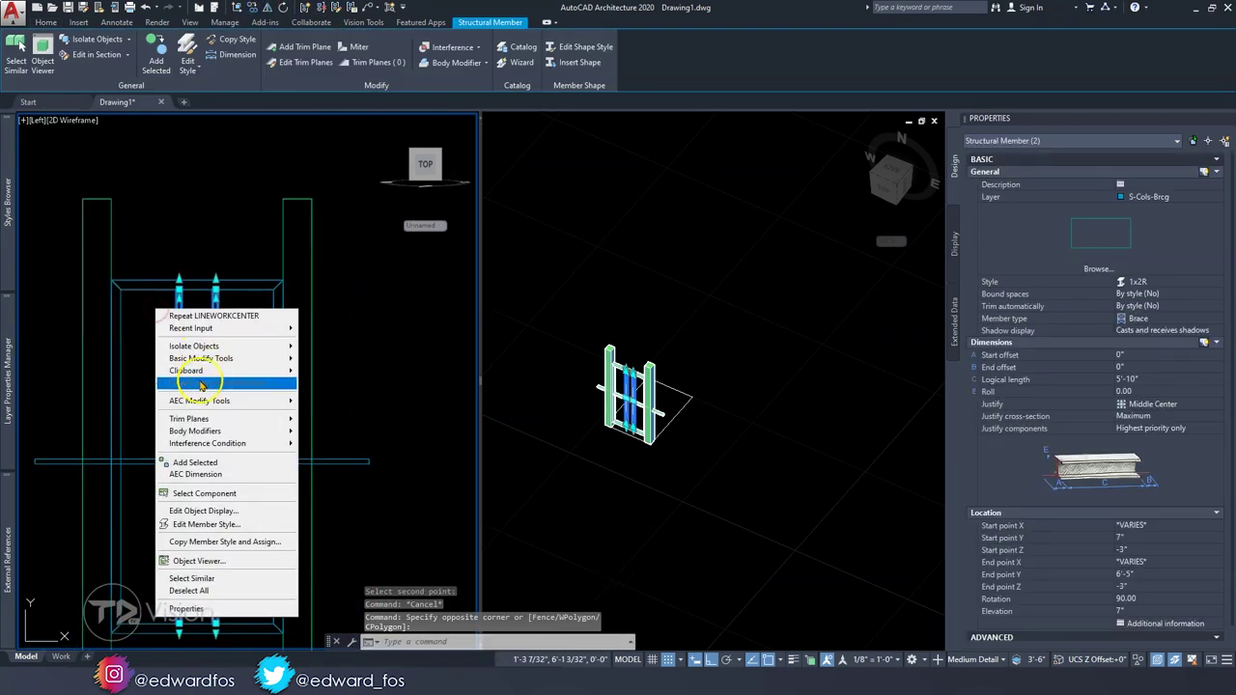
{"action": "left_click", "coordinate": [333, 428]}
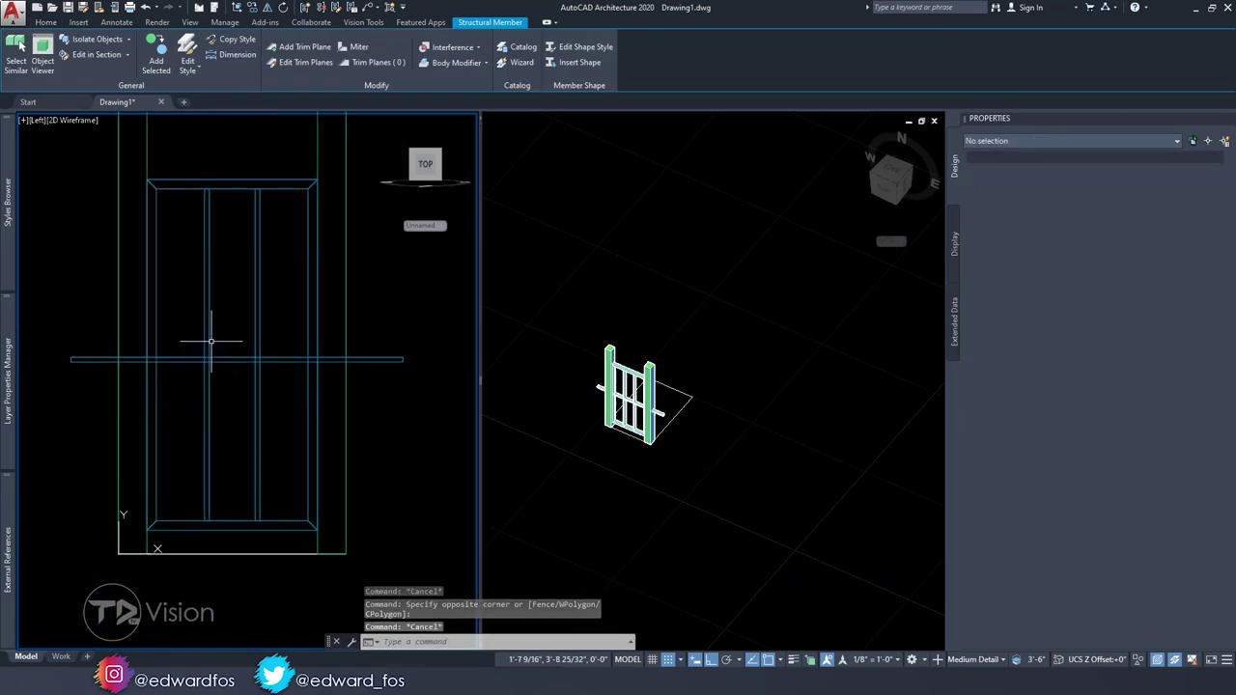
Step: Move the horizontal 1x2R slat to its new position in the frame
{"action": "left_click", "coordinate": [673, 40]}
{"action": "key", "text": "Escape"}
{"action": "key", "text": "Escape"}
{"action": "left_click", "coordinate": [237, 359]}
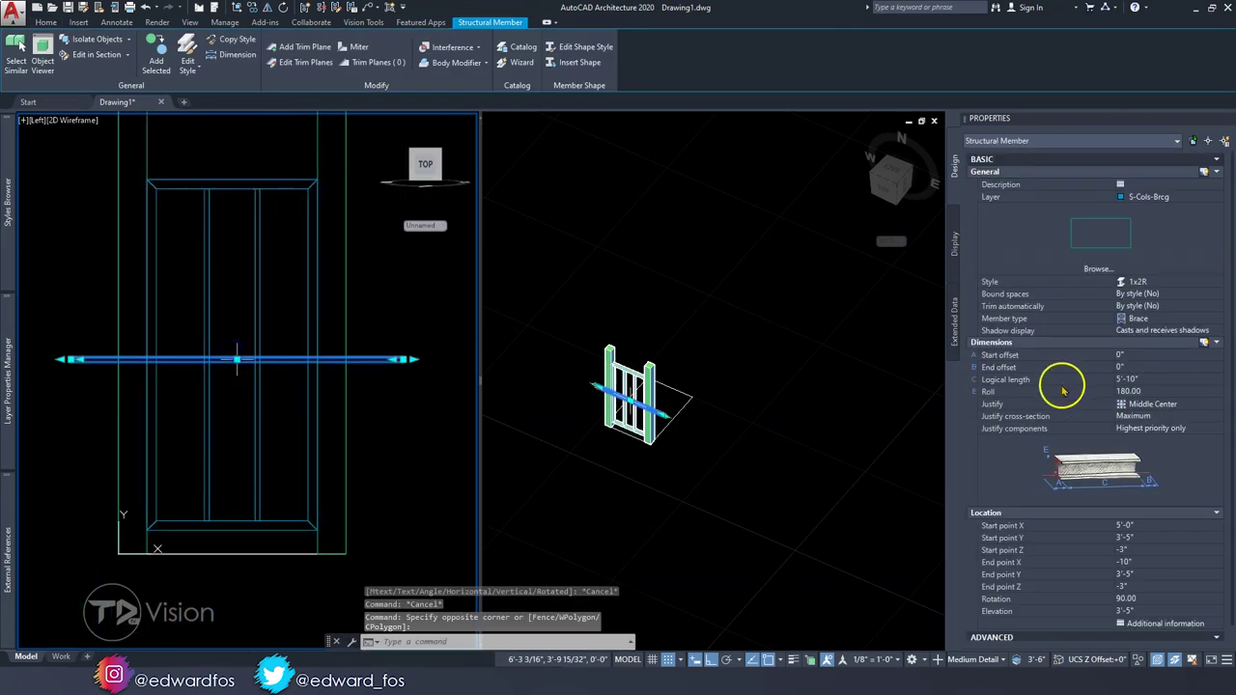
{"action": "scroll", "coordinate": [237, 360], "scroll_direction": "up", "scroll_amount": 3}
{"action": "type", "text": "m"}
{"action": "key", "text": "Return"}
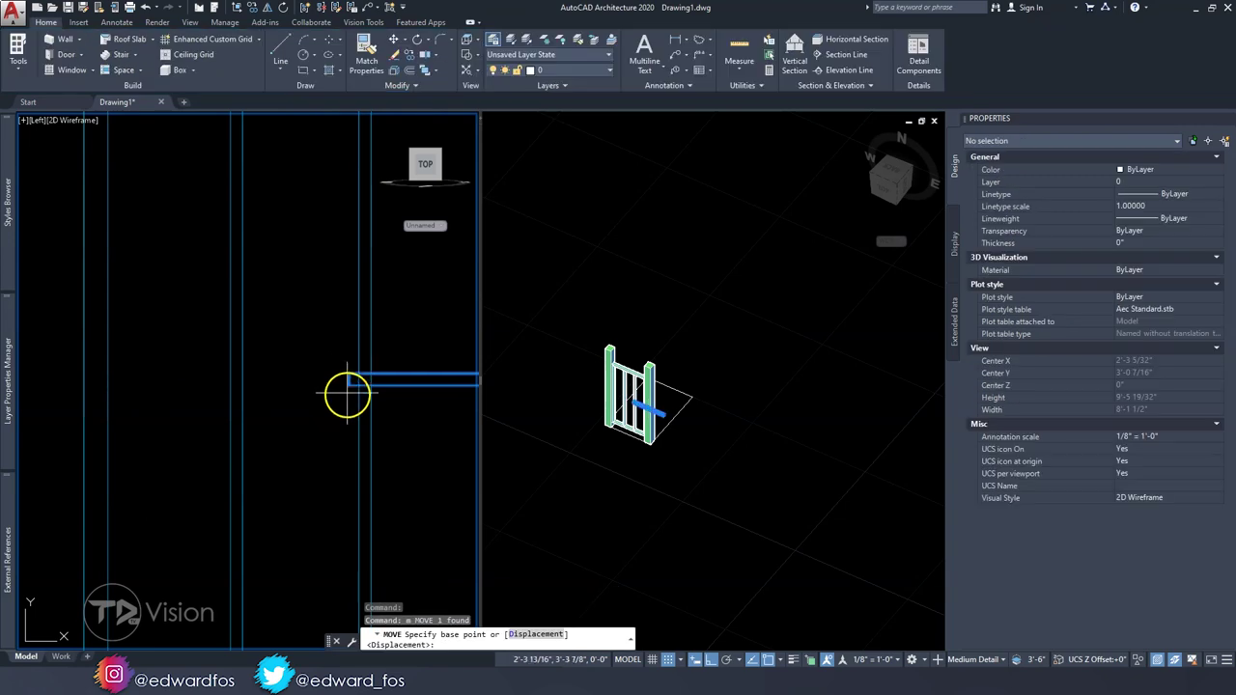
{"action": "middle_click_drag", "start_coordinate": [140, 381], "coordinate": [151, 384]}
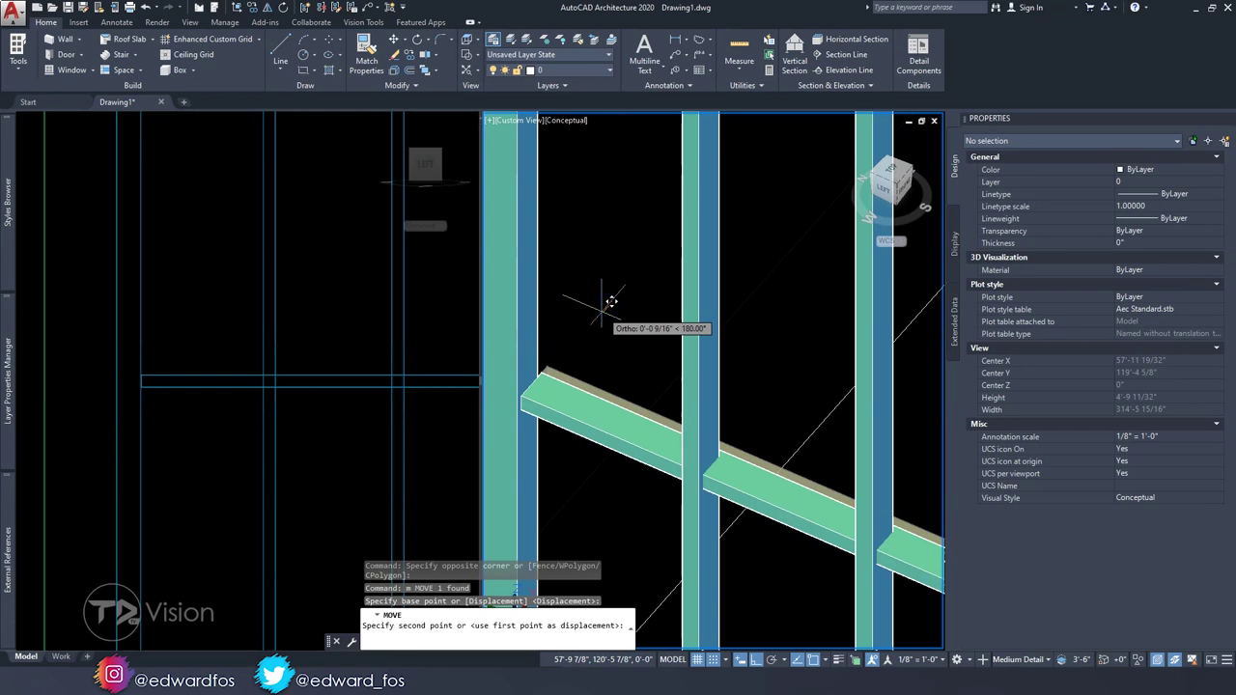
{"action": "left_click", "coordinate": [610, 301]}
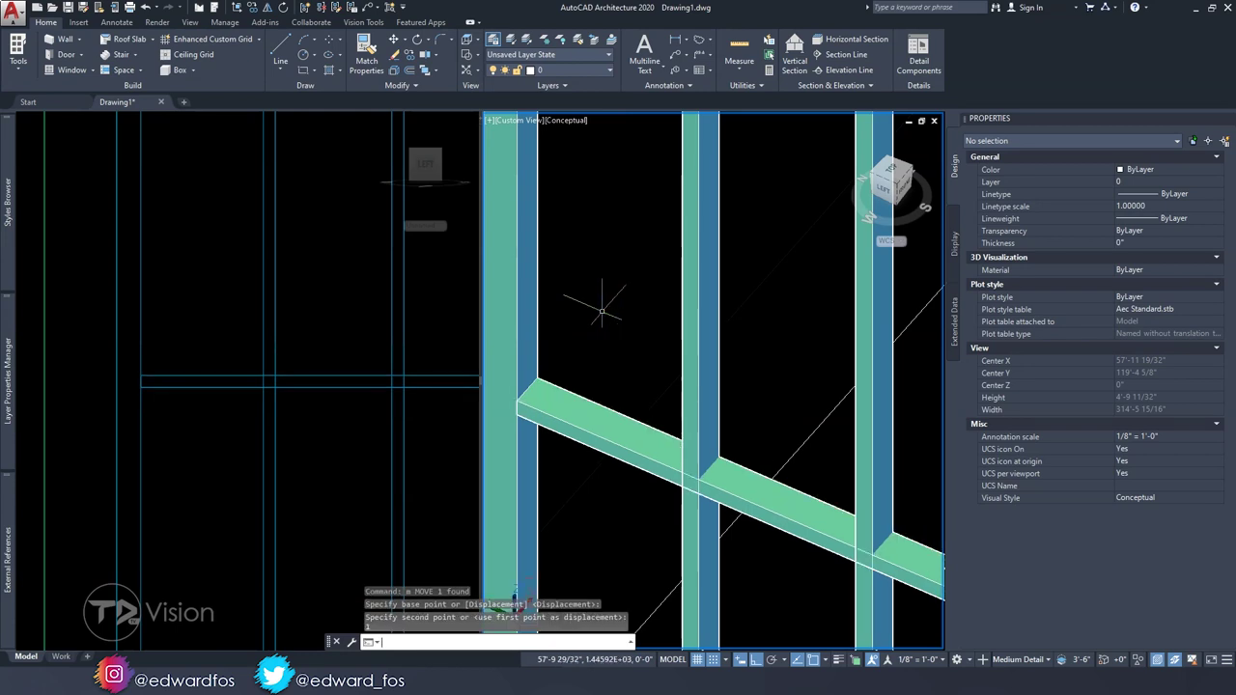
Step: Make three more copies of the horizontal slat and space them evenly
{"action": "left_click", "coordinate": [88, 409]}
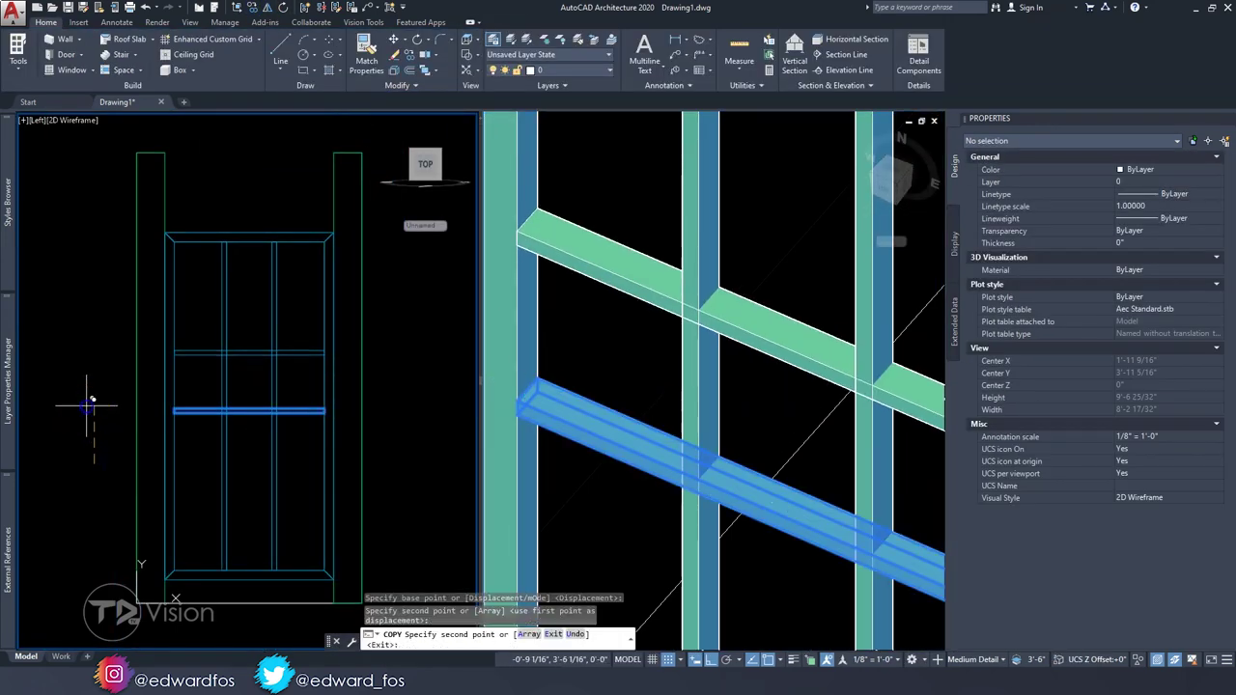
{"action": "left_click", "coordinate": [88, 353]}
{"action": "left_click", "coordinate": [88, 464]}
{"action": "key", "text": "Escape"}
{"action": "left_click_drag", "start_coordinate": [325, 543], "coordinate": [246, 278]}
{"action": "right_click", "coordinate": [247, 278]}
{"action": "left_click", "coordinate": [286, 325]}
{"action": "scroll", "coordinate": [158, 588], "scroll_direction": "up", "scroll_amount": 5}
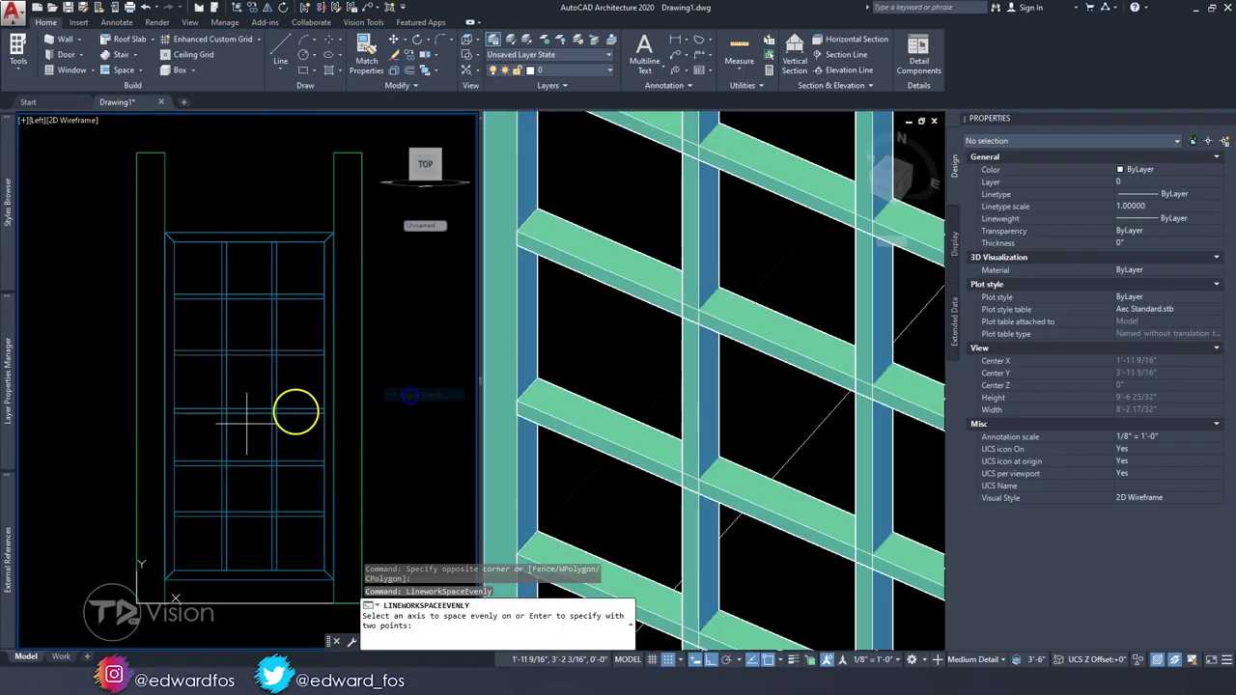
{"action": "scroll", "coordinate": [200, 337], "scroll_direction": "down", "scroll_amount": 5}
Step: Add both vertical slats as interference to the five horizontal slats
{"action": "key", "text": "Escape"}
{"action": "left_click_drag", "start_coordinate": [218, 537], "coordinate": [150, 229]}
{"action": "left_click", "coordinate": [449, 67]}
{"action": "left_click", "coordinate": [218, 416]}
{"action": "left_click", "coordinate": [171, 413]}
{"action": "key", "text": "Return"}
{"action": "key", "text": "Escape"}
{"action": "key", "text": "Escape"}
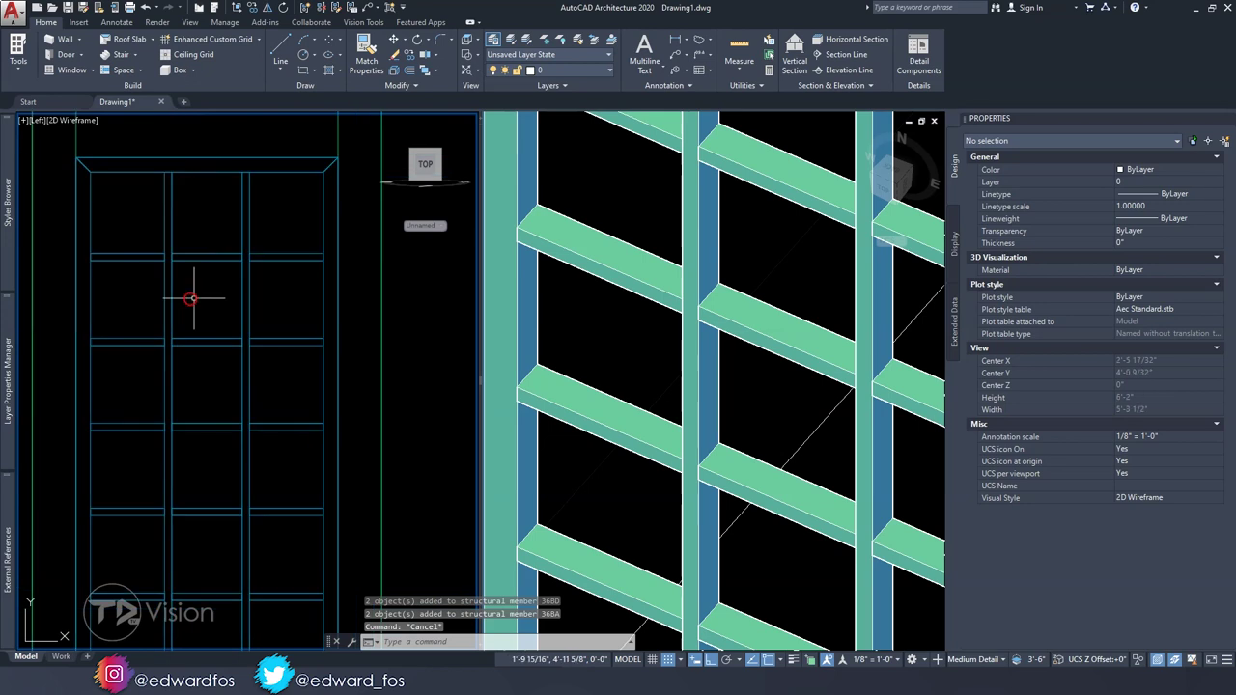
{"action": "scroll", "coordinate": [215, 273], "scroll_direction": "down", "scroll_amount": 5}
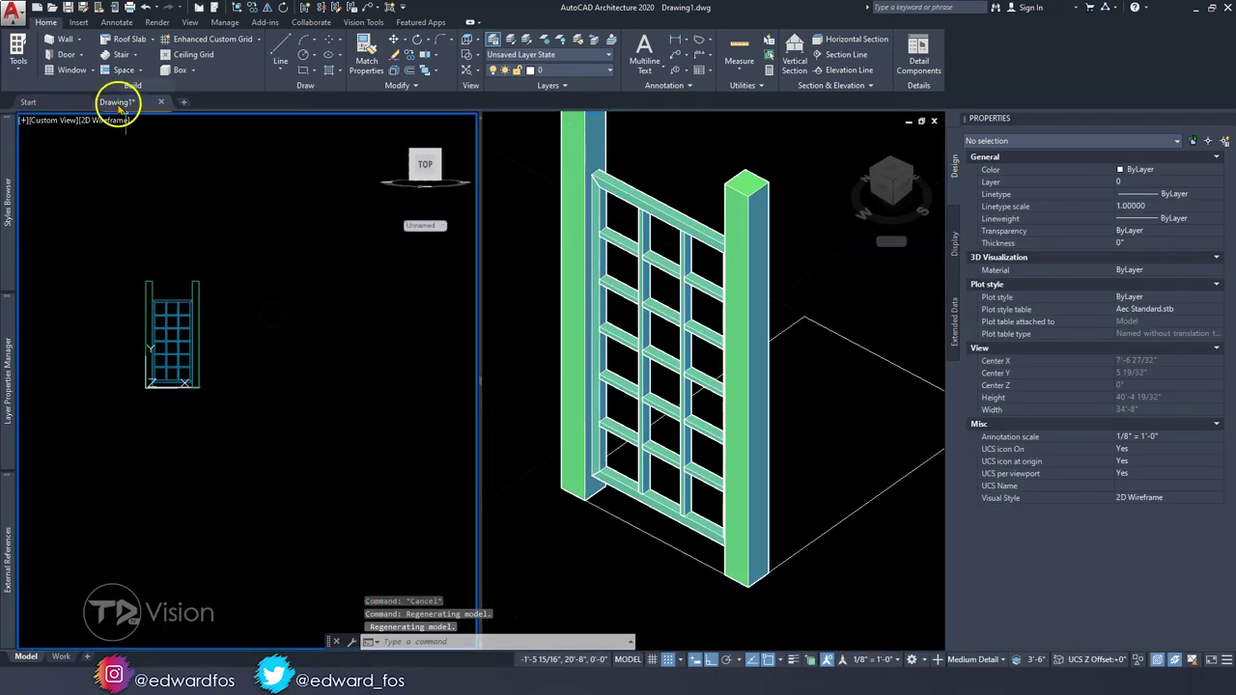
Step: Mirror the whole lattice side panel to the opposite side, keeping the original
{"action": "left_click", "coordinate": [36, 120]}
{"action": "left_click", "coordinate": [43, 137]}
{"action": "left_click", "coordinate": [129, 240]}
{"action": "left_click", "coordinate": [188, 437]}
{"action": "left_click", "coordinate": [45, 21]}
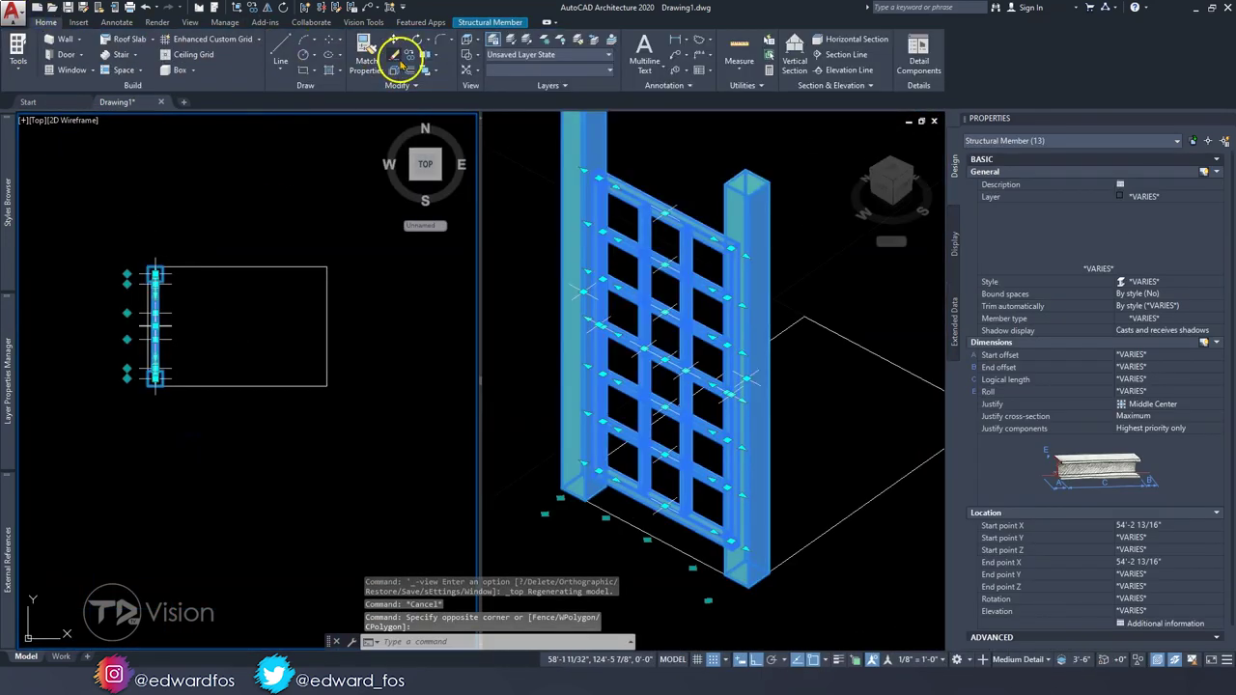
{"action": "left_click", "coordinate": [416, 54]}
{"action": "left_click", "coordinate": [240, 267]}
{"action": "left_click", "coordinate": [243, 428]}
{"action": "key", "text": "Return"}
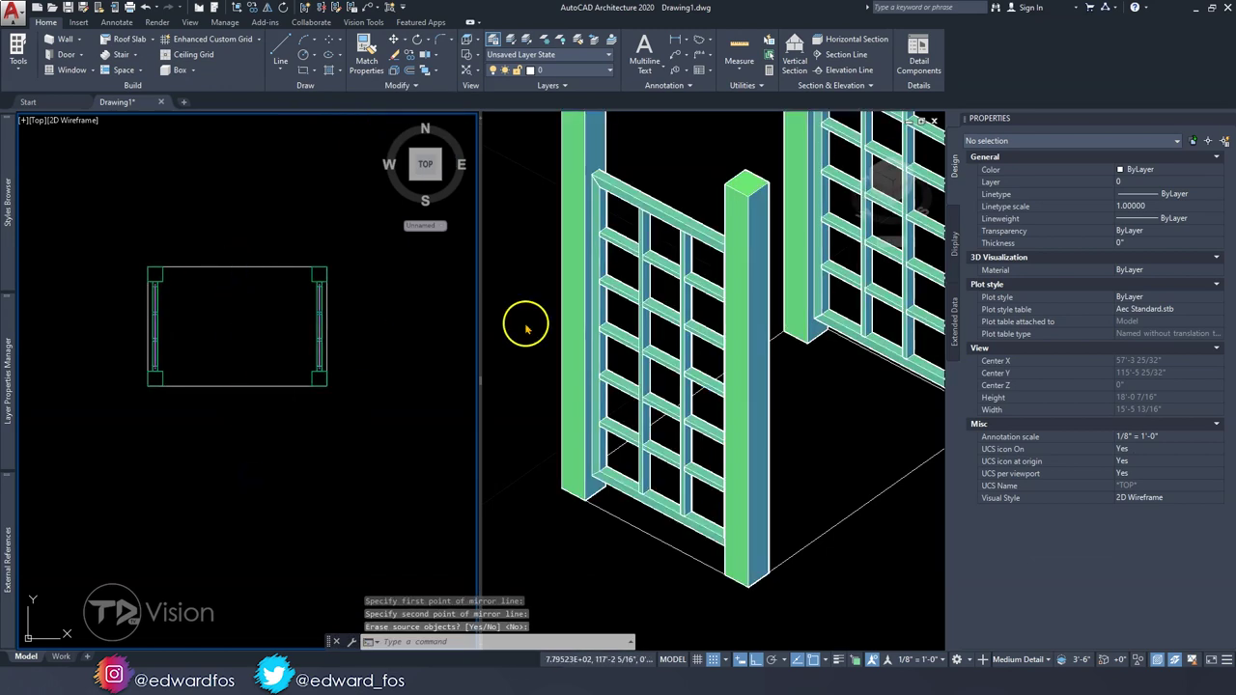
{"action": "middle_click_drag", "start_coordinate": [525, 323], "coordinate": [663, 257], "text": "shift"}
{"action": "left_click", "coordinate": [272, 218]}
Step: Save the drawing as Arbor 2
{"action": "key", "text": "ctrl+s"}
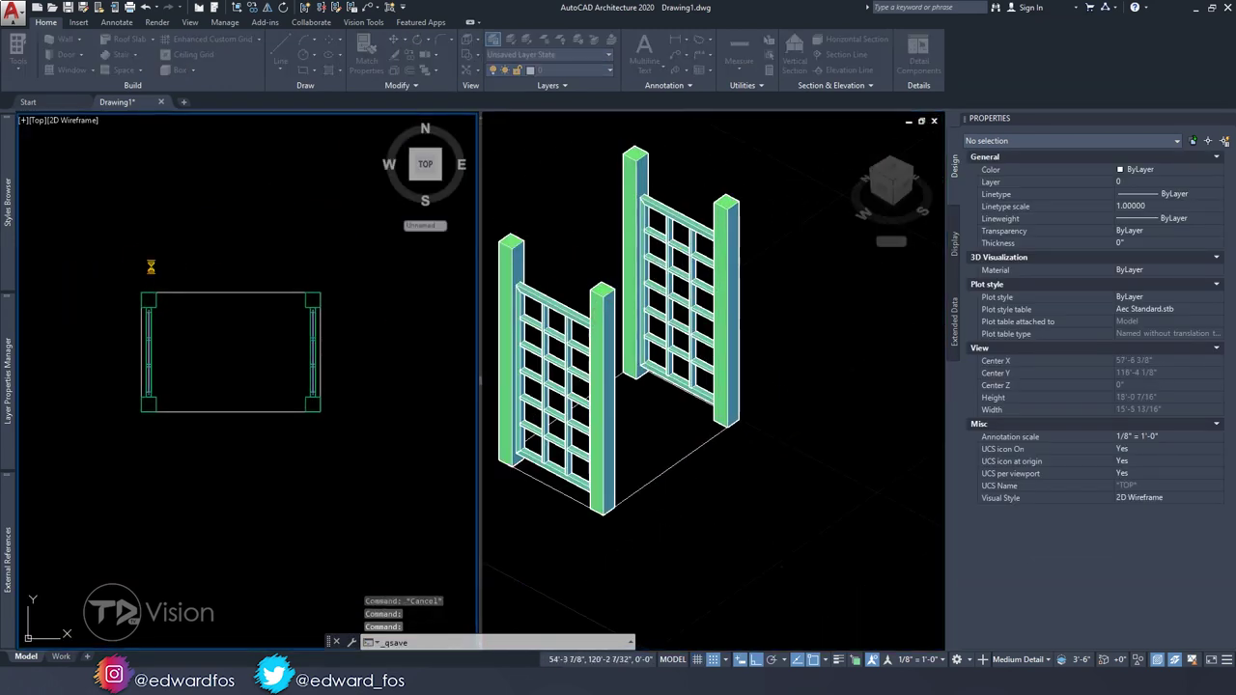
{"action": "left_click", "coordinate": [356, 276]}
{"action": "key", "text": "Return"}
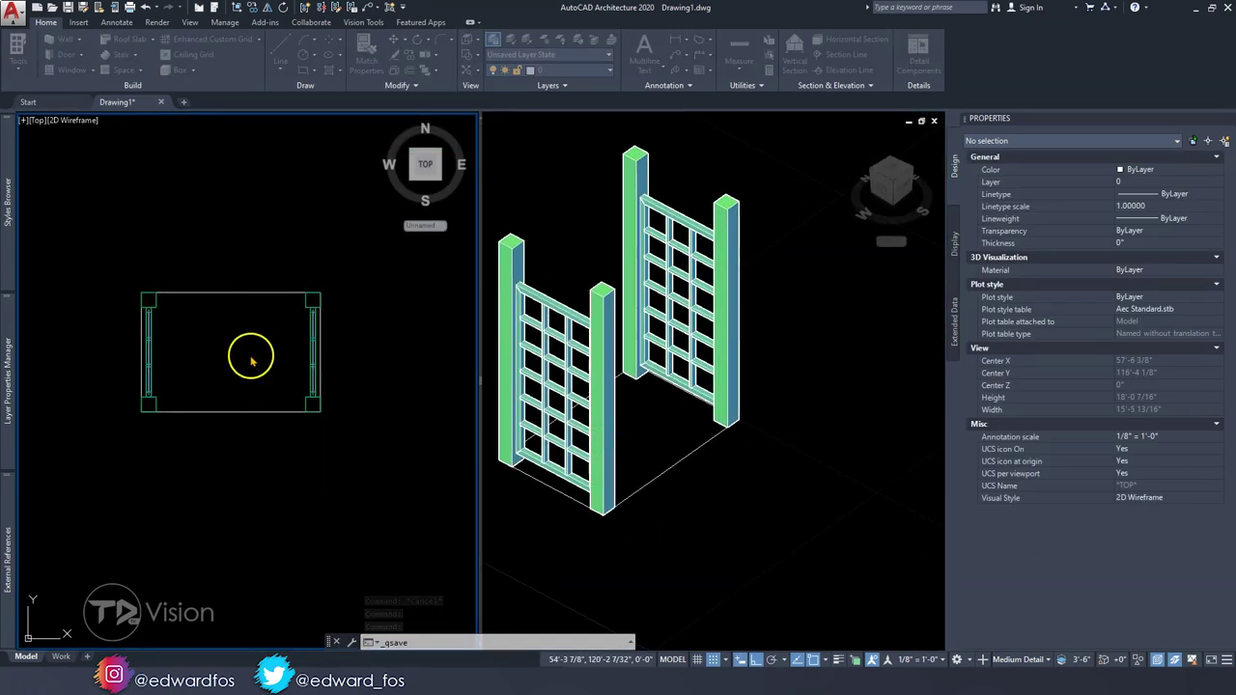
Step: Draw a 2x6R structural beam in plan from the Styles Browser, entering 6' length
{"action": "left_click", "coordinate": [8, 203]}
{"action": "left_click", "coordinate": [531, 126]}
{"action": "left_click", "coordinate": [537, 299]}
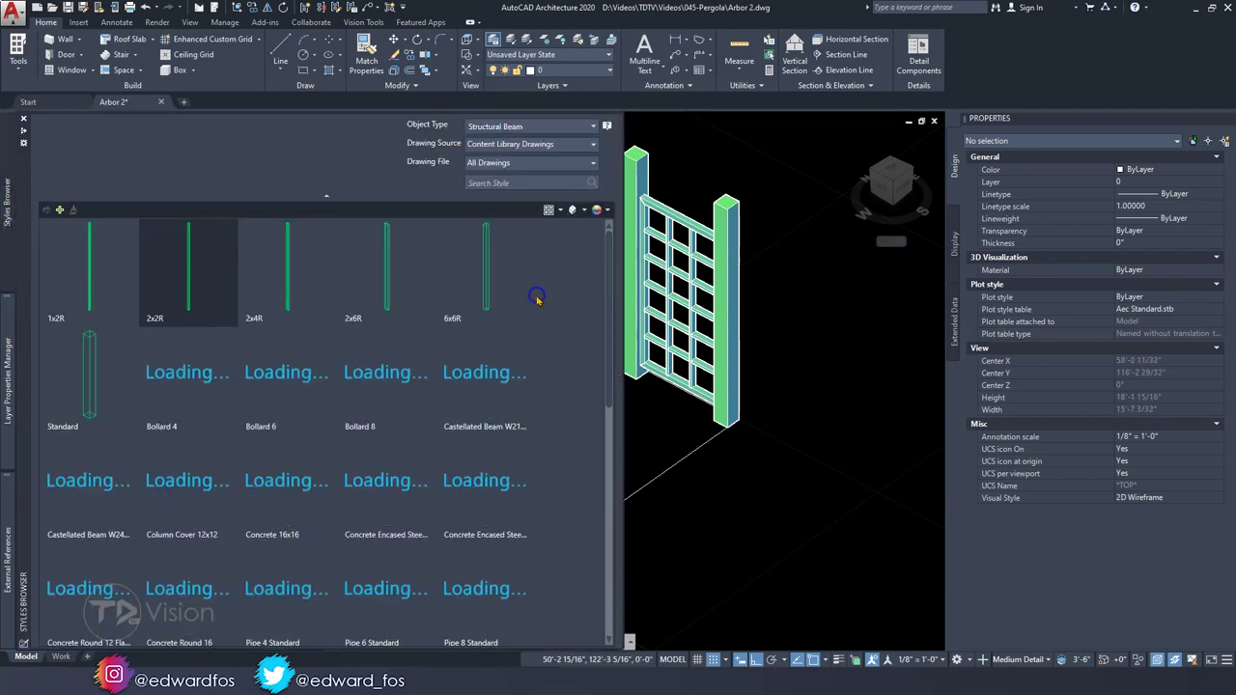
{"action": "double_click", "coordinate": [386, 280]}
{"action": "left_click", "coordinate": [110, 280]}
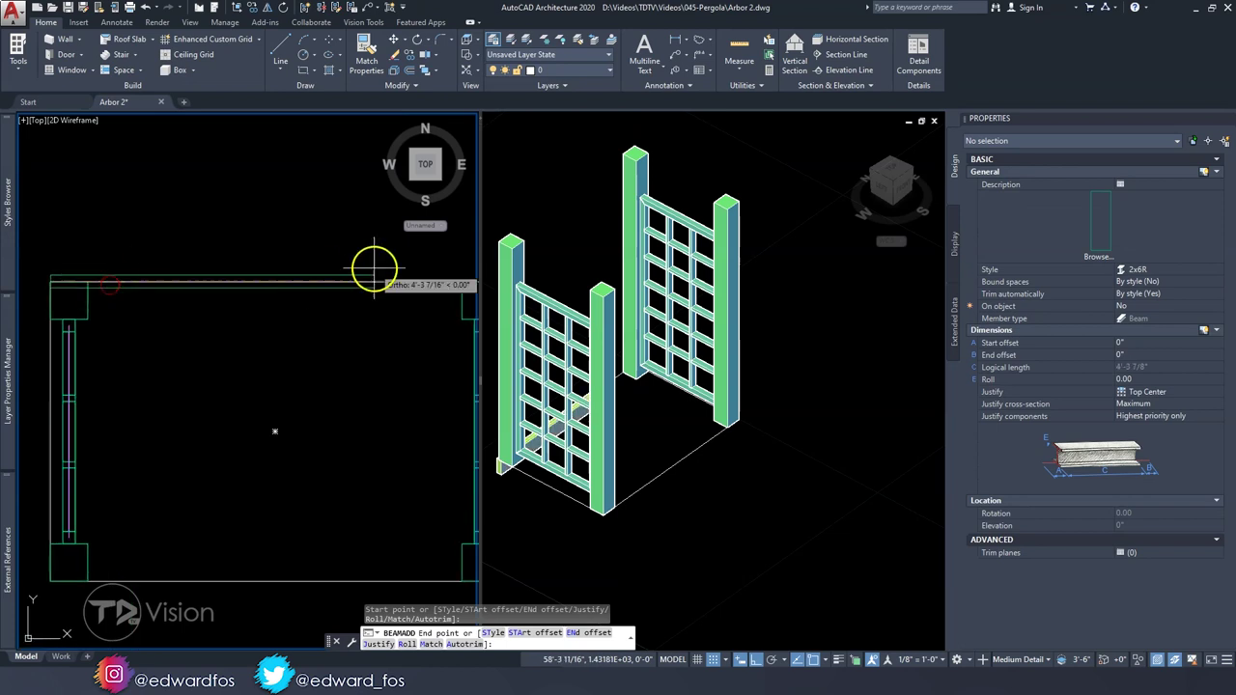
{"action": "type", "text": "6'"}
{"action": "key", "text": "Return"}
{"action": "key", "text": "Escape"}
{"action": "key", "text": "Escape"}
Step: Move the new beam 18 inches
{"action": "left_click", "coordinate": [249, 290]}
{"action": "scroll", "coordinate": [229, 290], "scroll_direction": "down", "scroll_amount": 2}
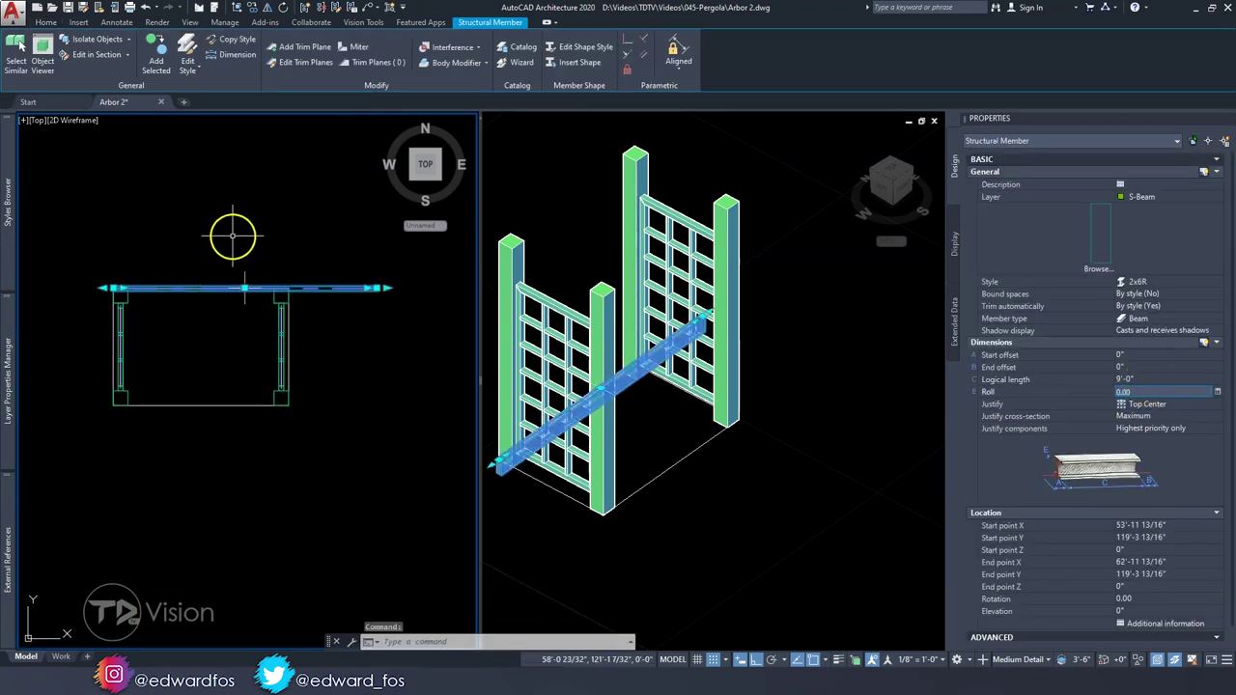
{"action": "type", "text": "m"}
{"action": "key", "text": "Return"}
{"action": "left_click", "coordinate": [284, 216]}
{"action": "type", "text": "18"}
{"action": "key", "text": "Return"}
Step: Raise the beam's elevation to 8' and check it in the 3D view
{"action": "left_click", "coordinate": [212, 289]}
{"action": "left_click", "coordinate": [623, 294]}
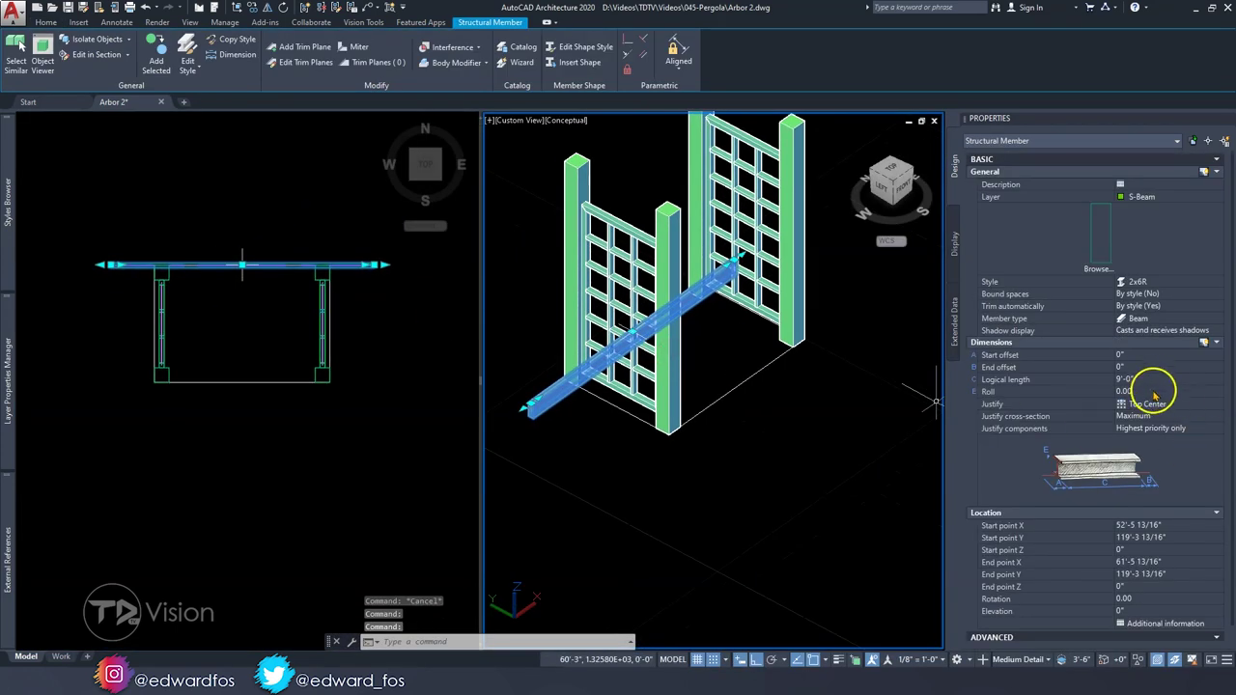
{"action": "type", "text": "8'"}
{"action": "key", "text": "Return"}
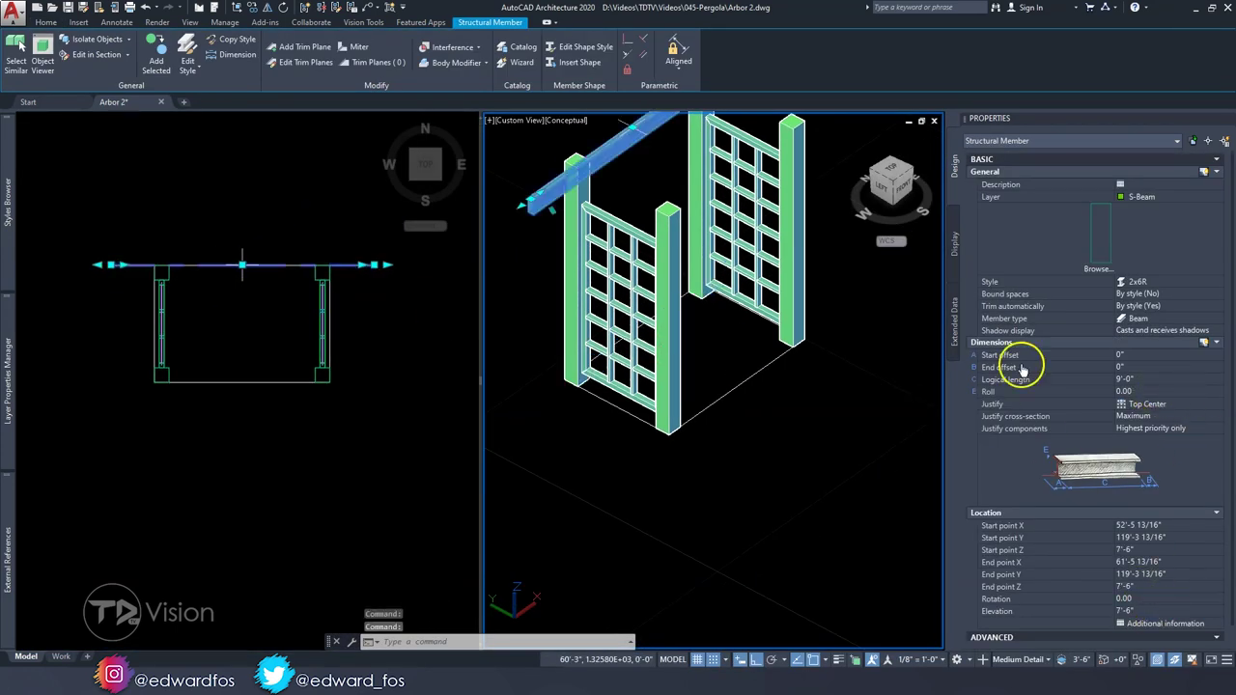
{"action": "left_click", "coordinate": [532, 199]}
{"action": "key", "text": "Escape"}
{"action": "key", "text": "Escape"}
{"action": "middle_click_drag", "start_coordinate": [532, 199], "coordinate": [584, 191], "text": "shift"}
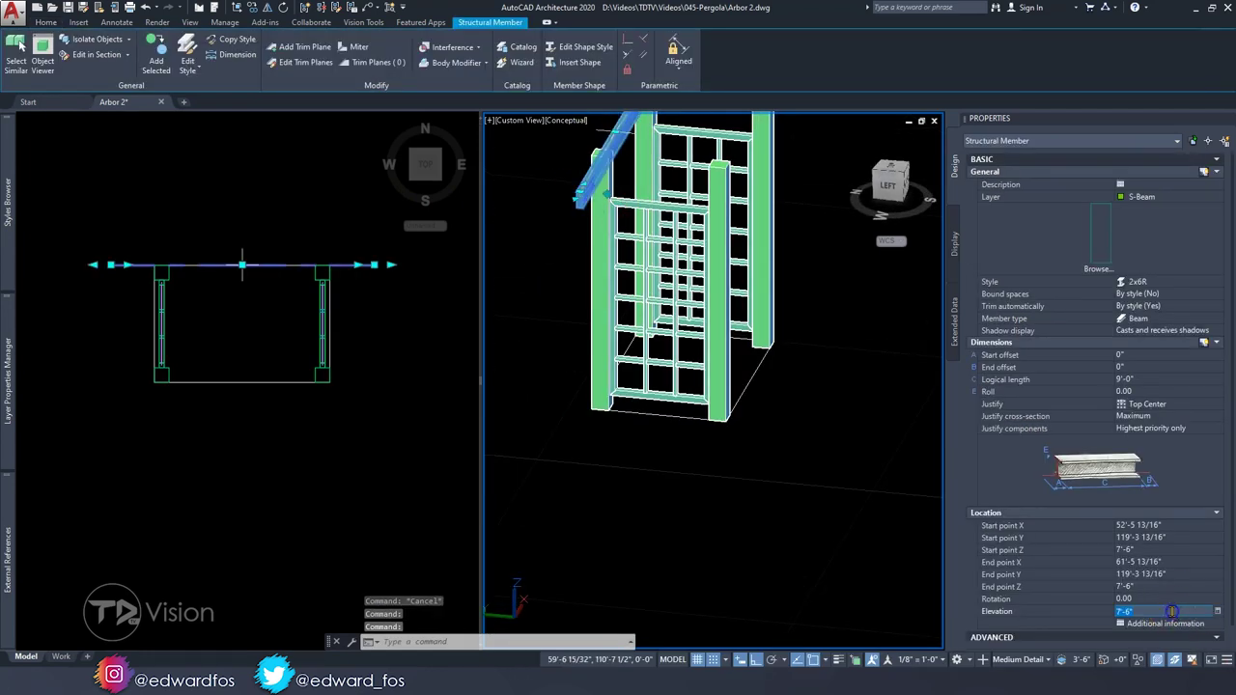
{"action": "key", "text": "Escape"}
{"action": "scroll", "coordinate": [131, 261], "scroll_direction": "up", "scroll_amount": 5}
{"action": "key", "text": "Escape"}
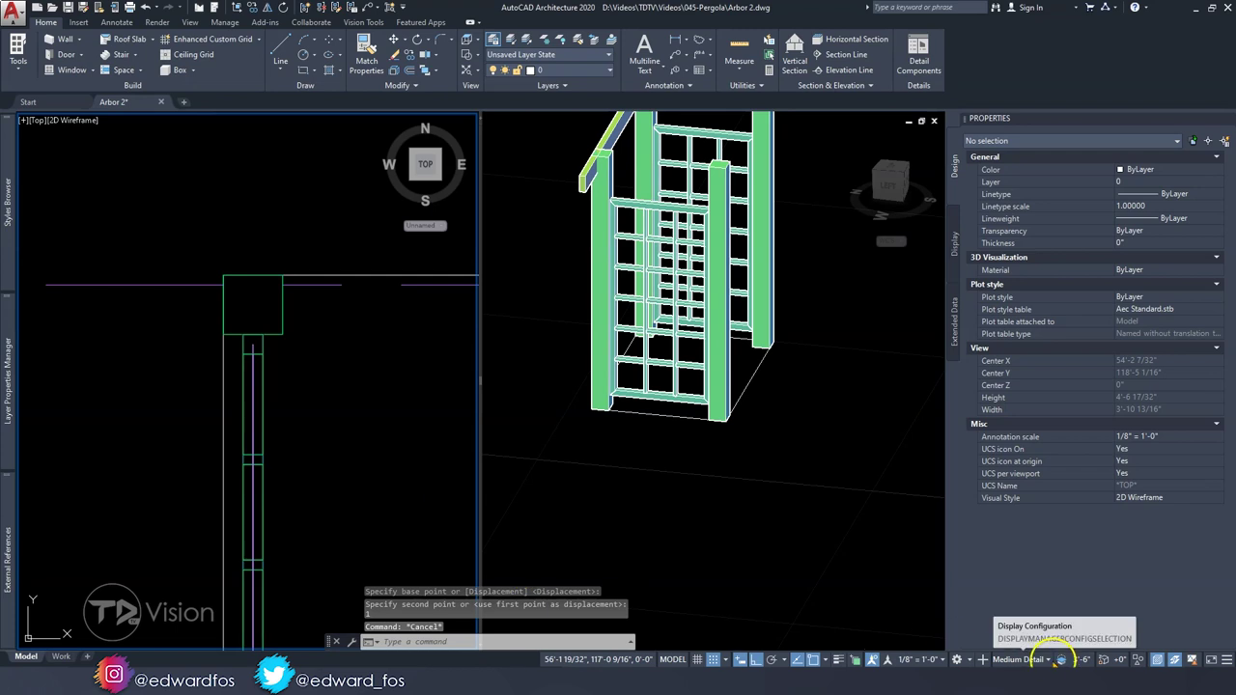
Step: Cut both 2x6R beam ends with trim planes rotated 315° and 45° around Y
{"action": "left_click", "coordinate": [1075, 660]}
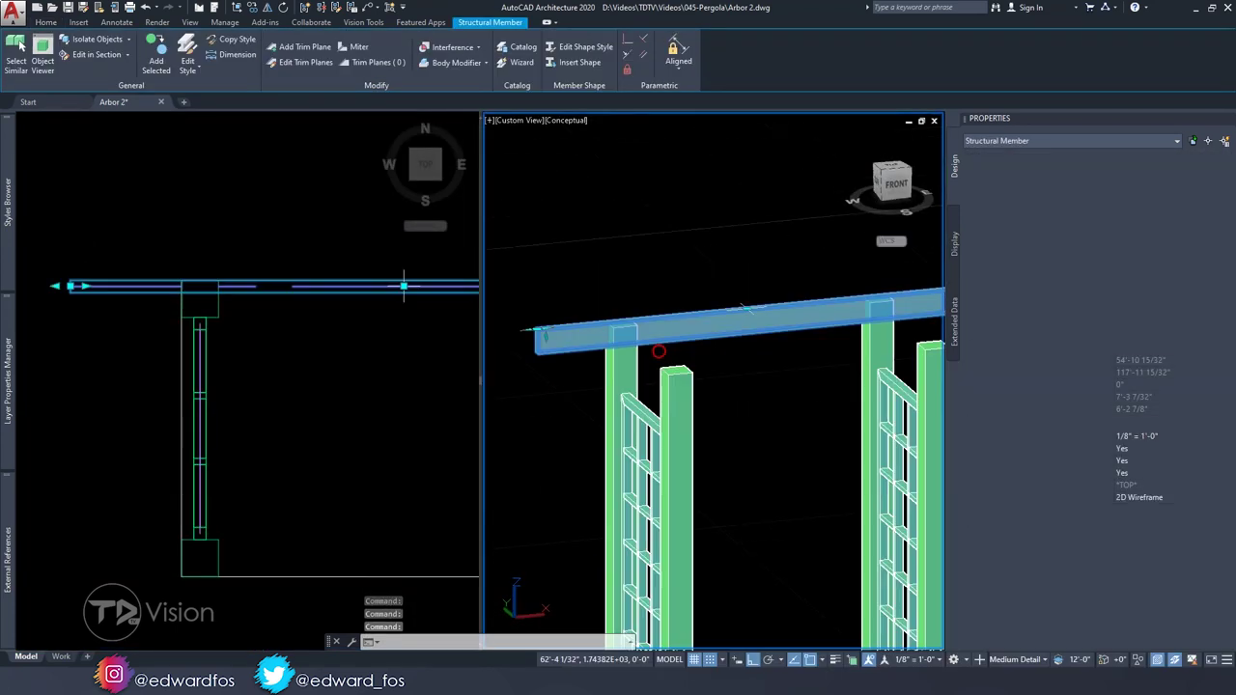
{"action": "left_click", "coordinate": [372, 62]}
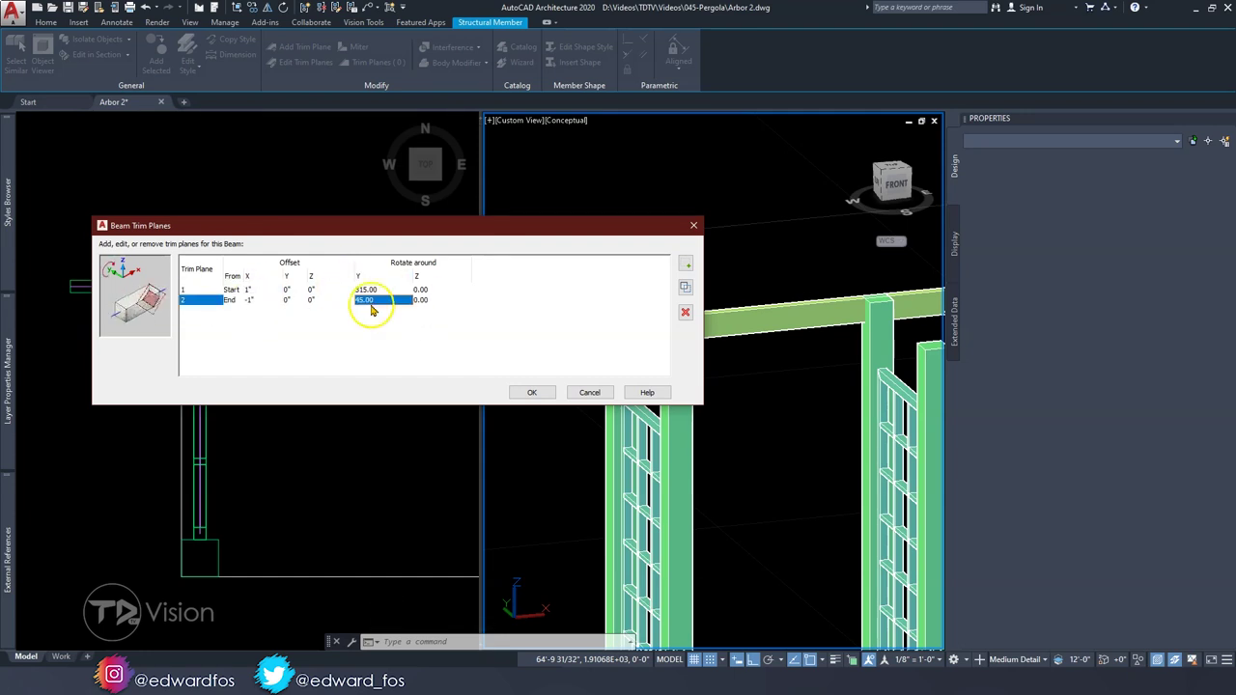
{"action": "left_click", "coordinate": [531, 392]}
{"action": "scroll", "coordinate": [522, 328], "scroll_direction": "down", "scroll_amount": 5}
{"action": "middle_click_drag", "start_coordinate": [505, 337], "coordinate": [686, 358], "text": "shift"}
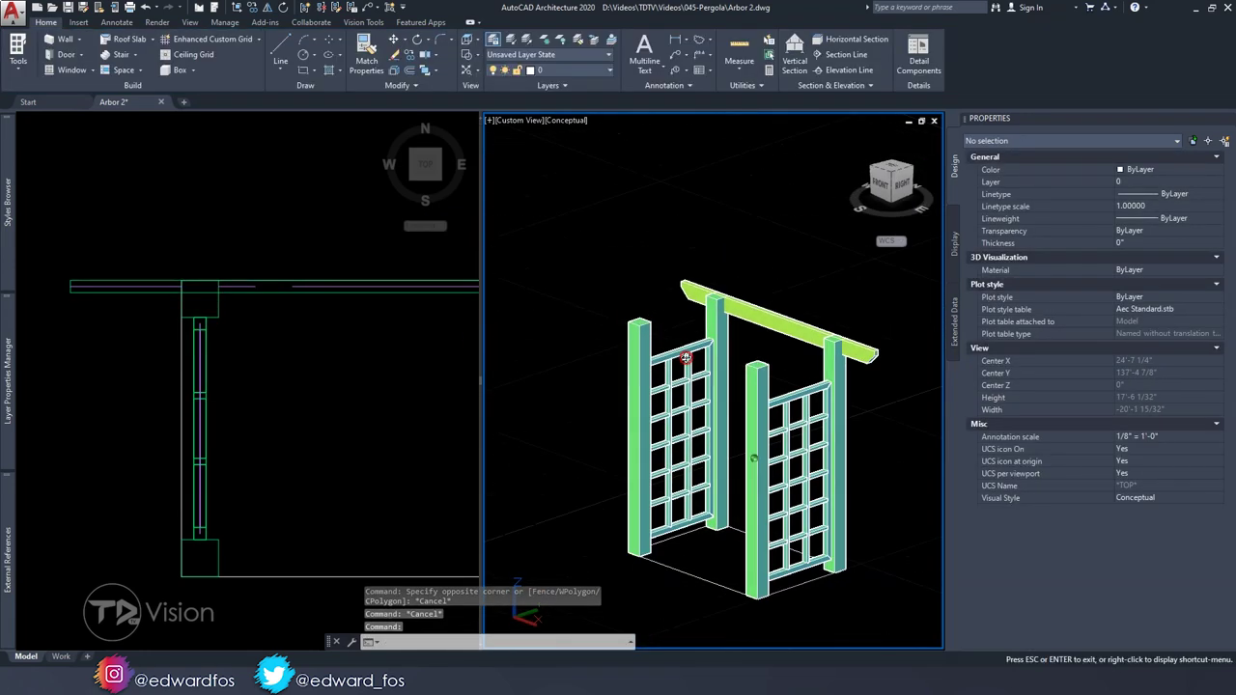
{"action": "left_click", "coordinate": [312, 326]}
{"action": "left_click", "coordinate": [247, 344]}
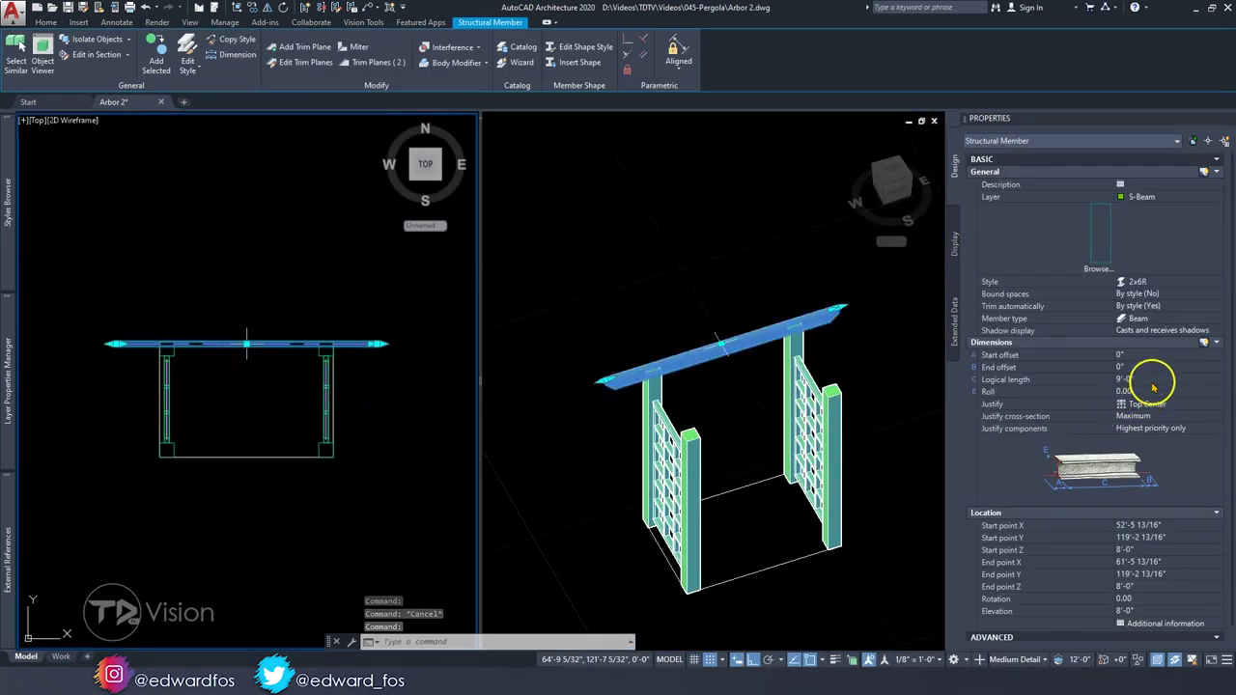
Step: Mirror the top beam across the arbor, keeping the original, to make a double beam
{"action": "key", "text": "m"}
{"action": "key", "text": "Return"}
{"action": "left_click", "coordinate": [224, 262]}
{"action": "key", "text": "Escape"}
{"action": "scroll", "coordinate": [174, 355], "scroll_direction": "up", "scroll_amount": 2}
{"action": "left_click", "coordinate": [175, 331]}
{"action": "scroll", "coordinate": [175, 355], "scroll_direction": "down", "scroll_amount": 2}
{"action": "type", "text": "mi"}
{"action": "key", "text": "Return"}
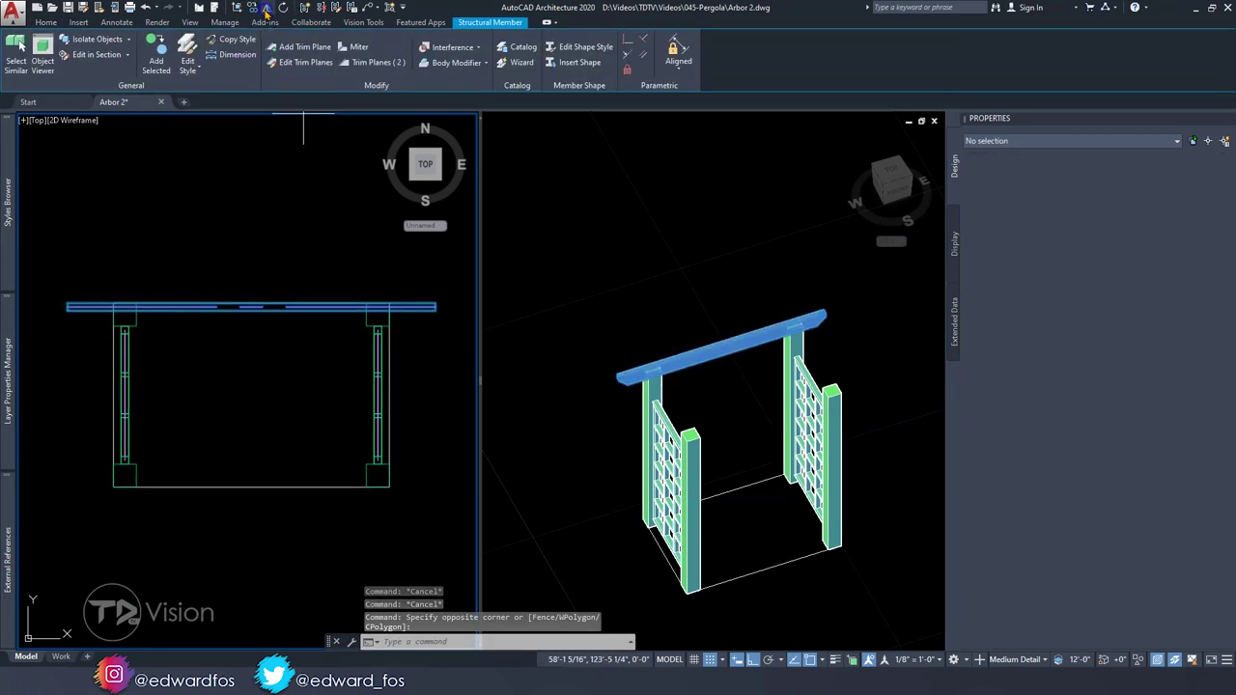
{"action": "scroll", "coordinate": [144, 315], "scroll_direction": "up", "scroll_amount": 2}
{"action": "left_click", "coordinate": [124, 290]}
{"action": "scroll", "coordinate": [123, 290], "scroll_direction": "down", "scroll_amount": 2}
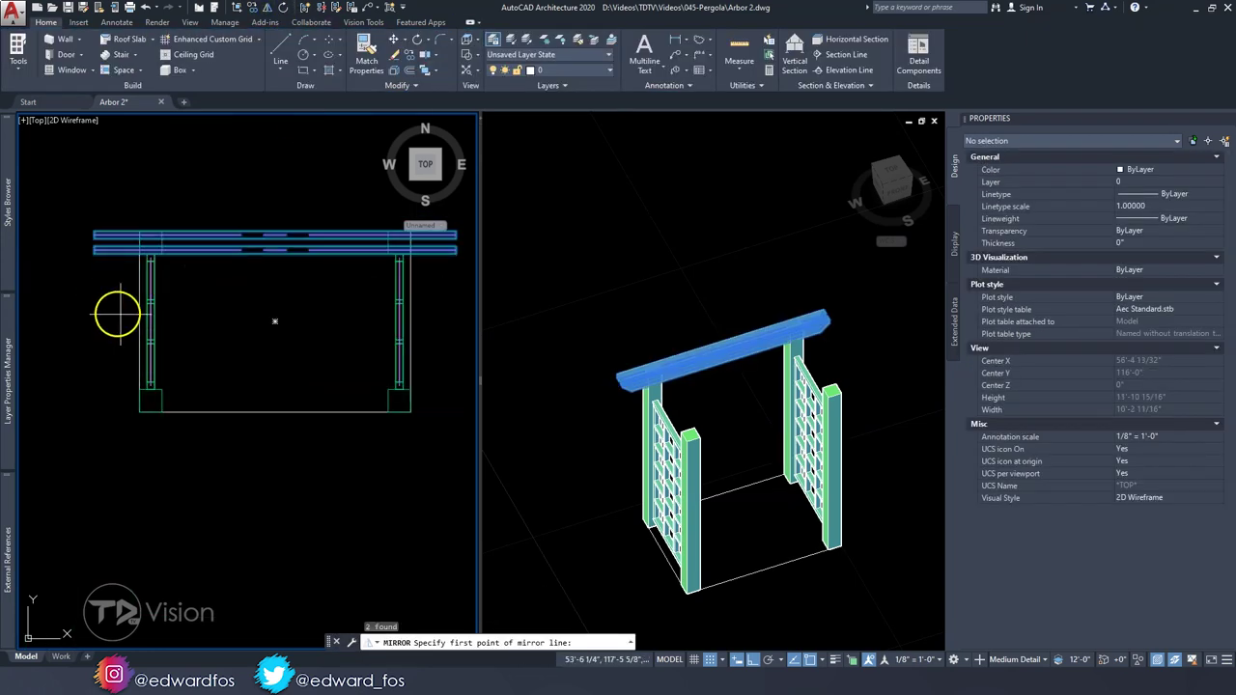
{"action": "left_click", "coordinate": [110, 309]}
{"action": "key", "text": "Return"}
Step: Notch the two back posts by adding the beam as an interference
{"action": "middle_click_drag", "start_coordinate": [676, 406], "coordinate": [732, 330], "text": "shift"}
{"action": "scroll", "coordinate": [732, 330], "scroll_direction": "up", "scroll_amount": 5}
{"action": "left_click", "coordinate": [579, 434]}
{"action": "left_click", "coordinate": [811, 435]}
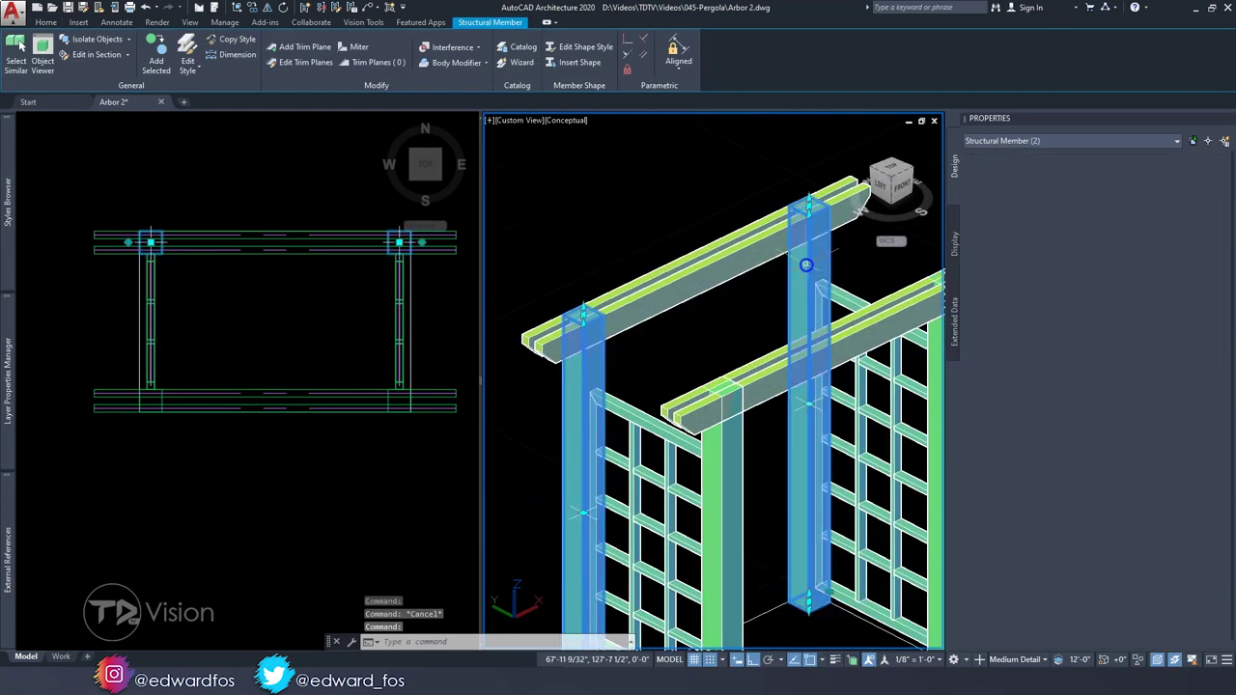
{"action": "left_click", "coordinate": [452, 47]}
{"action": "left_click", "coordinate": [450, 67]}
{"action": "left_click", "coordinate": [663, 284]}
{"action": "key", "text": "Return"}
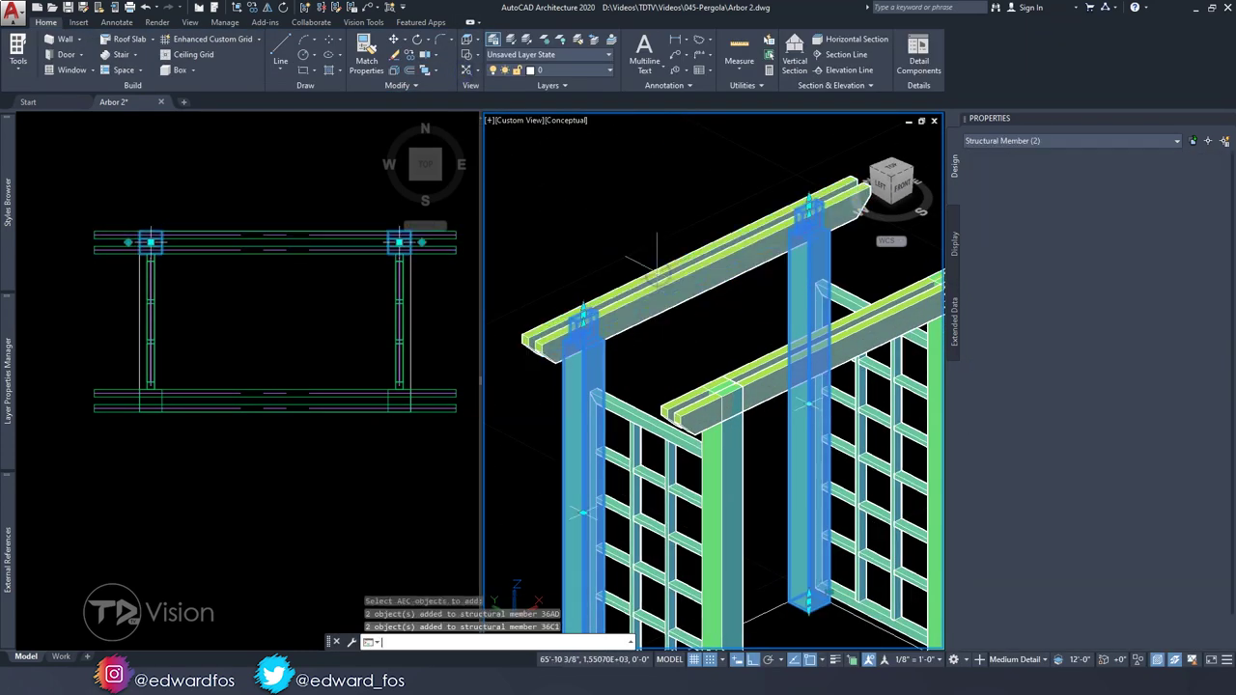
{"action": "scroll", "coordinate": [626, 379], "scroll_direction": "up", "scroll_amount": 3}
{"action": "scroll", "coordinate": [626, 380], "scroll_direction": "up", "scroll_amount": 2}
{"action": "key", "text": "Escape"}
{"action": "scroll", "coordinate": [626, 379], "scroll_direction": "down", "scroll_amount": 5}
Step: Notch the front posts with interferences from both front beams
{"action": "left_click", "coordinate": [697, 349]}
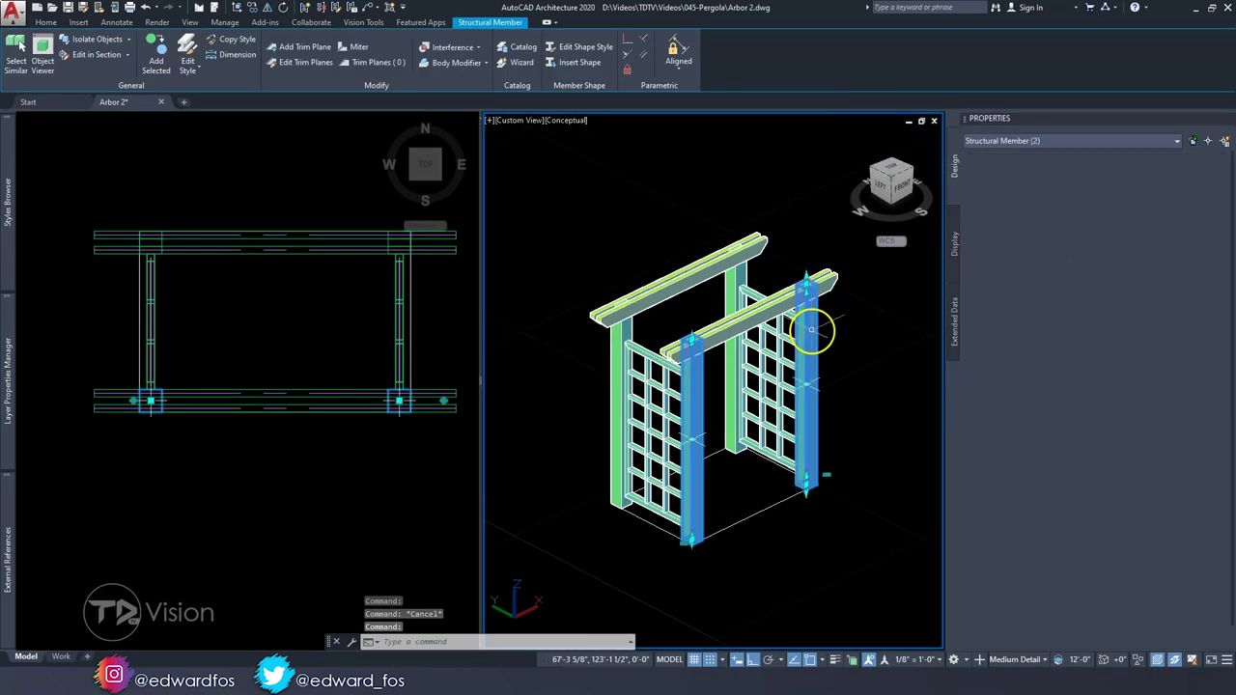
{"action": "left_click", "coordinate": [449, 46]}
{"action": "scroll", "coordinate": [715, 386], "scroll_direction": "up", "scroll_amount": 3}
{"action": "left_click", "coordinate": [801, 409]}
{"action": "key", "text": "Return"}
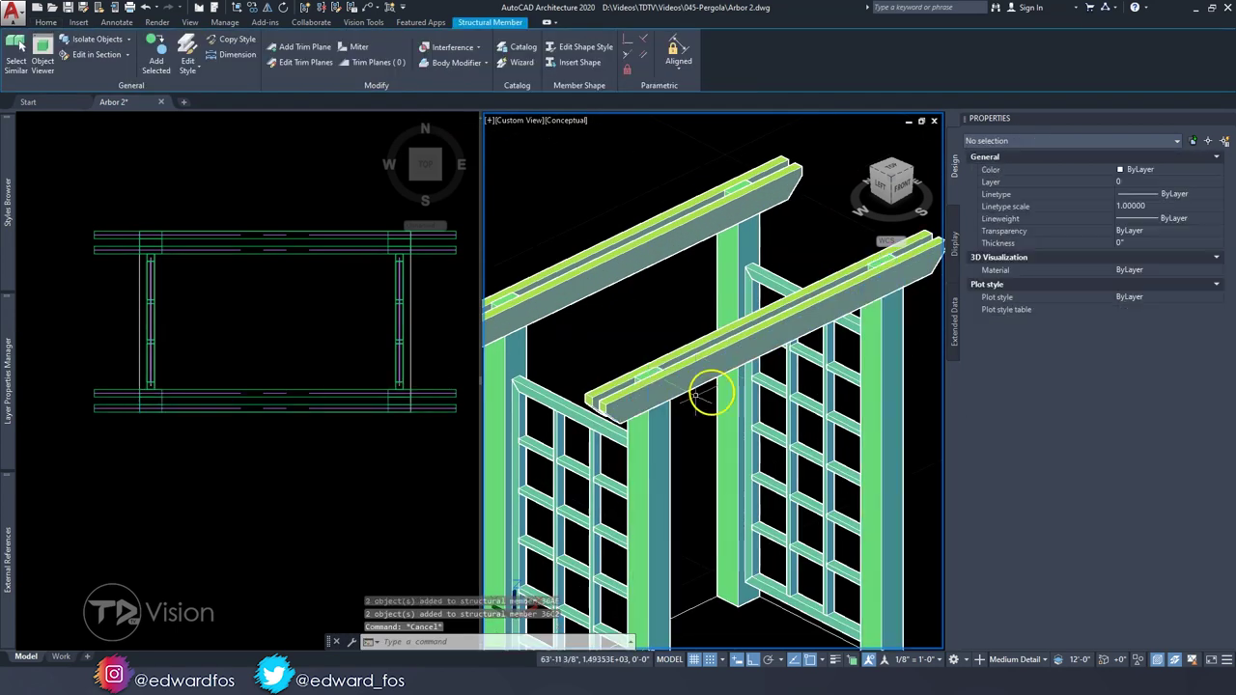
{"action": "scroll", "coordinate": [644, 386], "scroll_direction": "down", "scroll_amount": 3}
{"action": "key", "text": "Escape"}
Step: Open the Styles Browser to list the structural beam styles
{"action": "left_click", "coordinate": [643, 386]}
{"action": "left_click", "coordinate": [276, 492]}
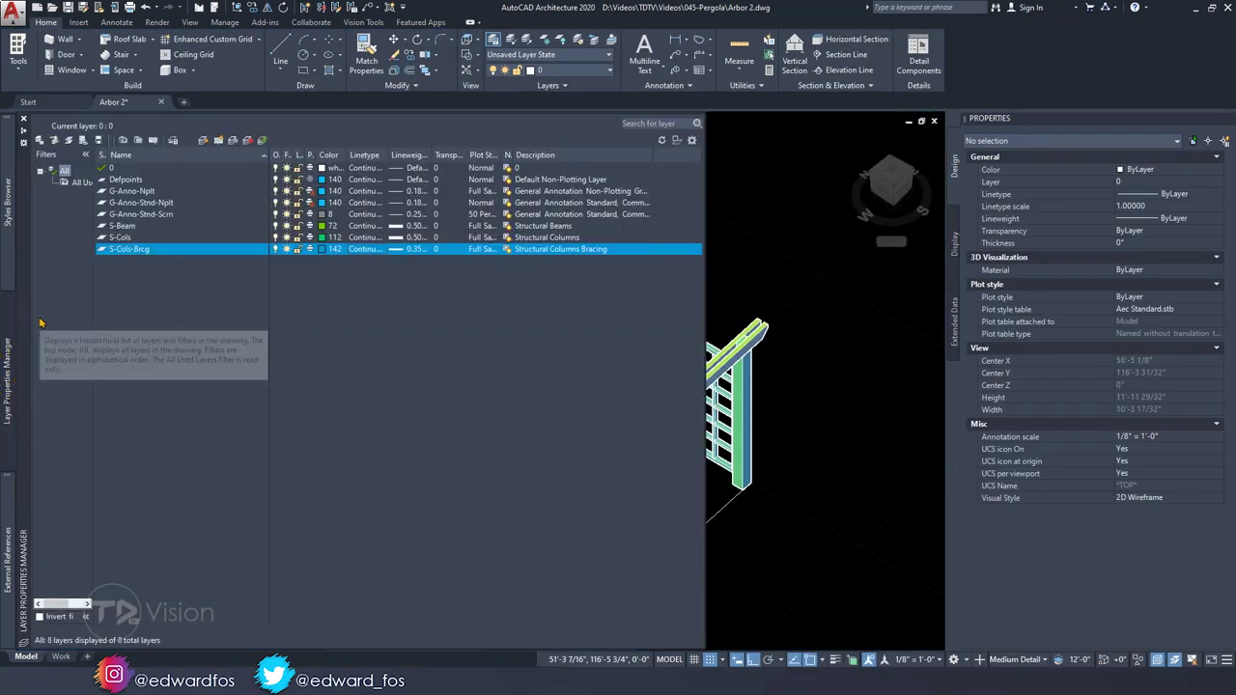
{"action": "left_click", "coordinate": [10, 164]}
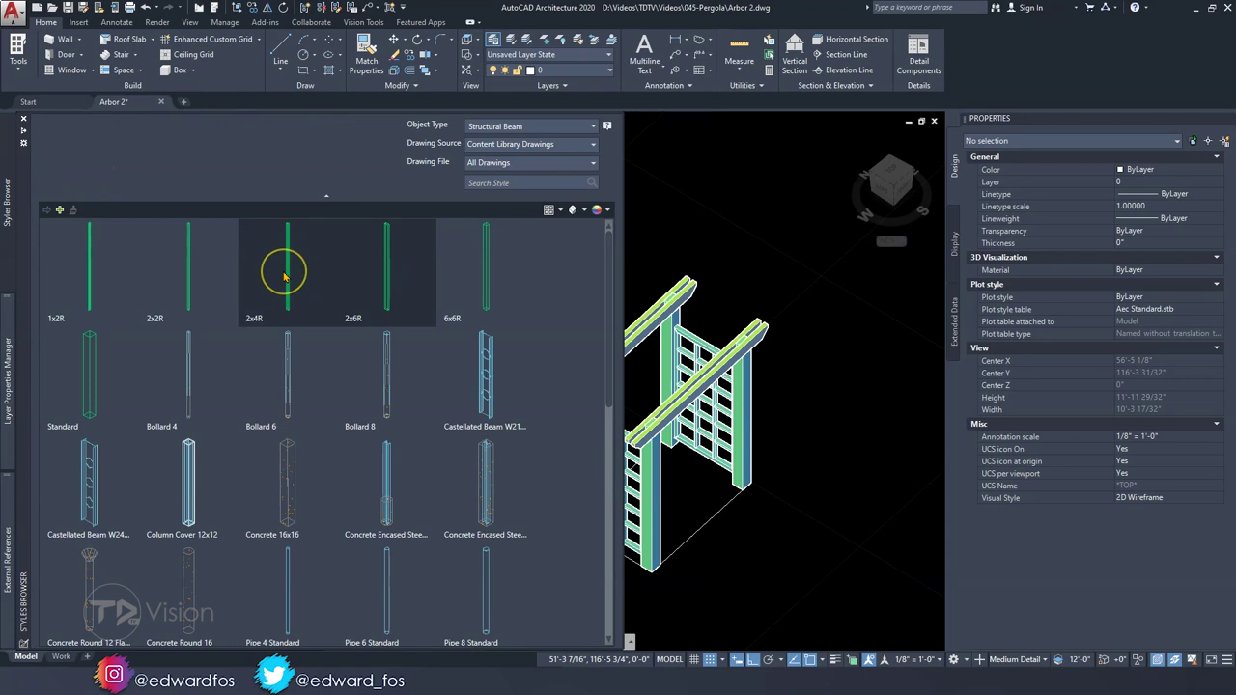
Step: Draw a 6'-0" 2x4R rafter front to back from the back beam's midpoint
{"action": "left_click_drag", "start_coordinate": [285, 277], "coordinate": [229, 237]}
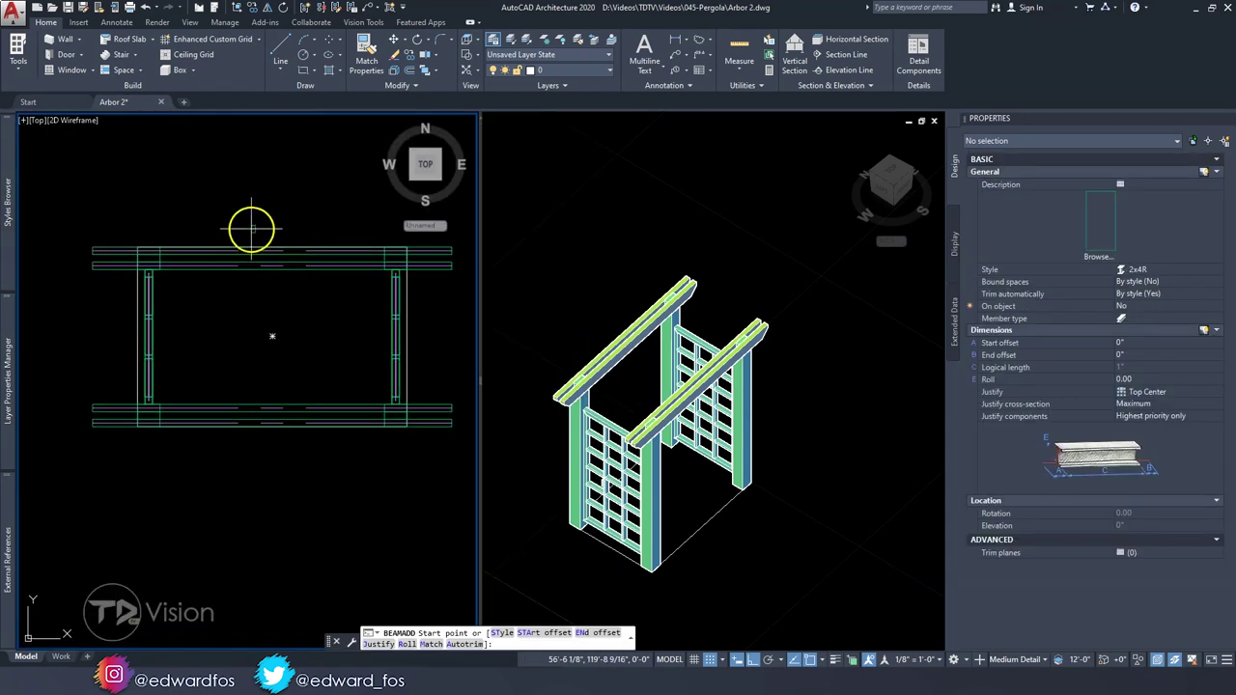
{"action": "left_click", "coordinate": [272, 229]}
{"action": "key", "text": "Return"}
{"action": "left_click", "coordinate": [273, 425]}
{"action": "right_click", "coordinate": [272, 425]}
{"action": "left_click", "coordinate": [417, 454]}
{"action": "key", "text": "Return"}
{"action": "scroll", "coordinate": [351, 187], "scroll_direction": "up", "scroll_amount": 5}
{"action": "left_click", "coordinate": [350, 188]}
{"action": "key", "text": "Escape"}
{"action": "scroll", "coordinate": [350, 469], "scroll_direction": "down", "scroll_amount": 8}
Step: Set the rafter's elevation so it rests on the double beams at 8'-3"
{"action": "left_click", "coordinate": [716, 541]}
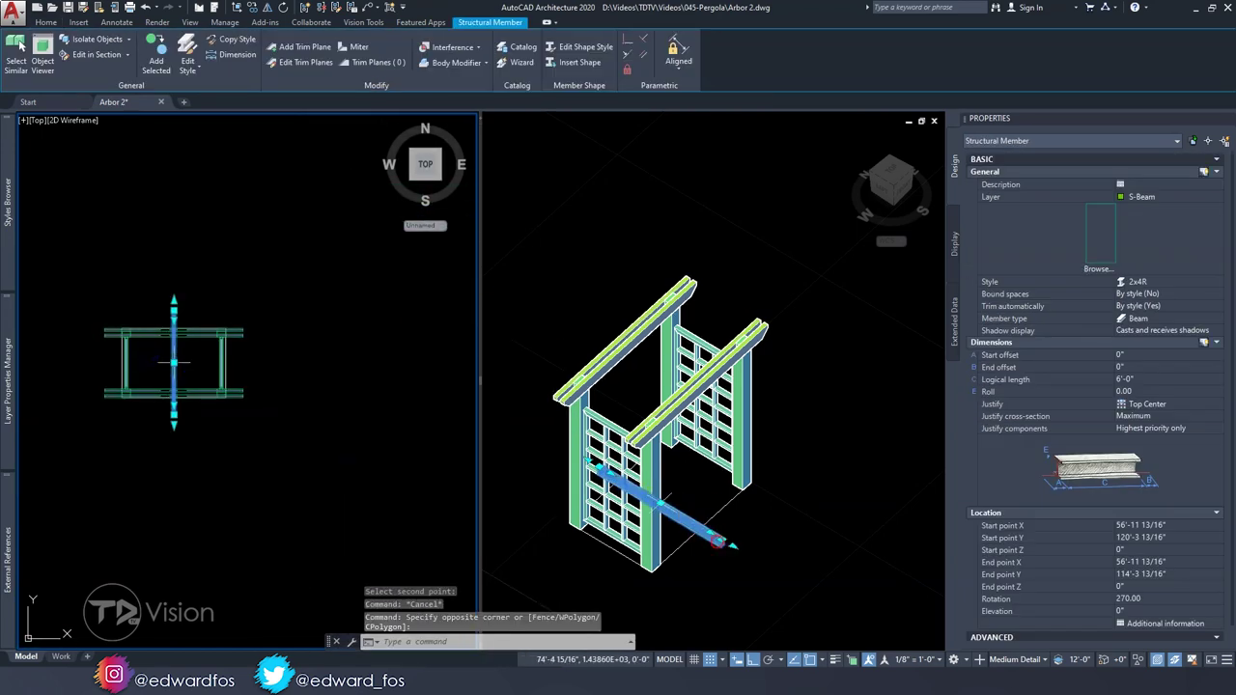
{"action": "scroll", "coordinate": [317, 398], "scroll_direction": "up", "scroll_amount": 2}
{"action": "left_click", "coordinate": [715, 242]}
{"action": "scroll", "coordinate": [714, 242], "scroll_direction": "up", "scroll_amount": 3}
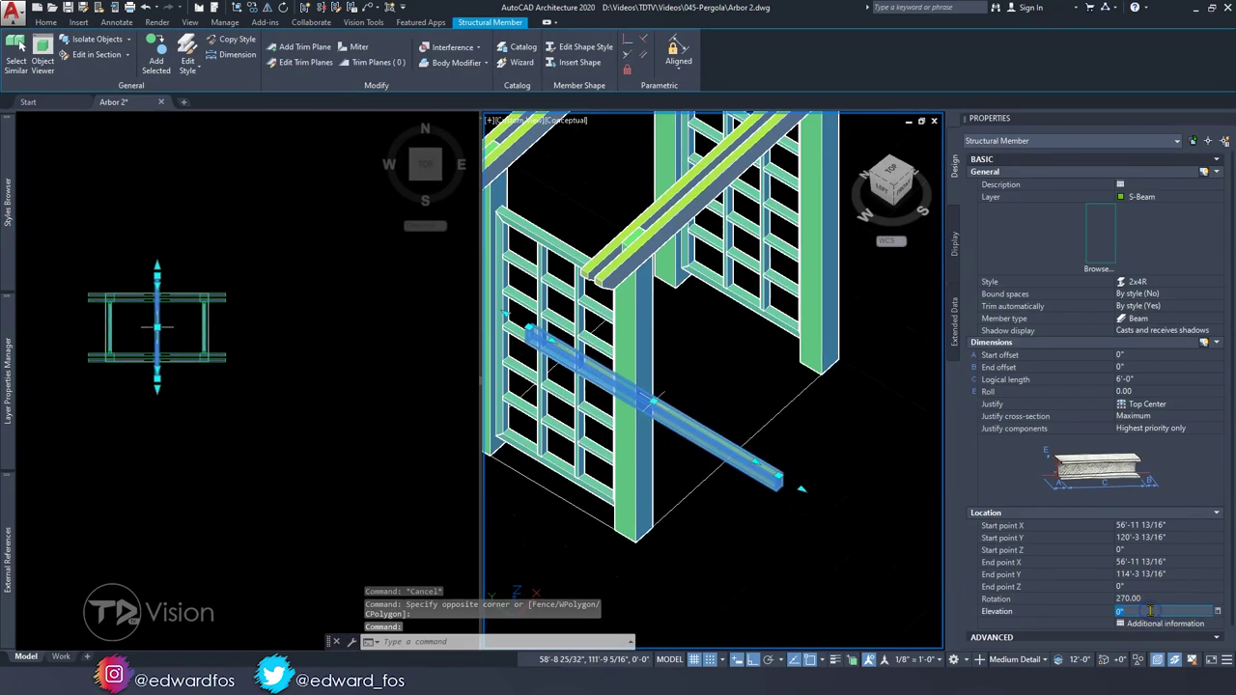
{"action": "type", "text": "8'6"}
{"action": "key", "text": "Return"}
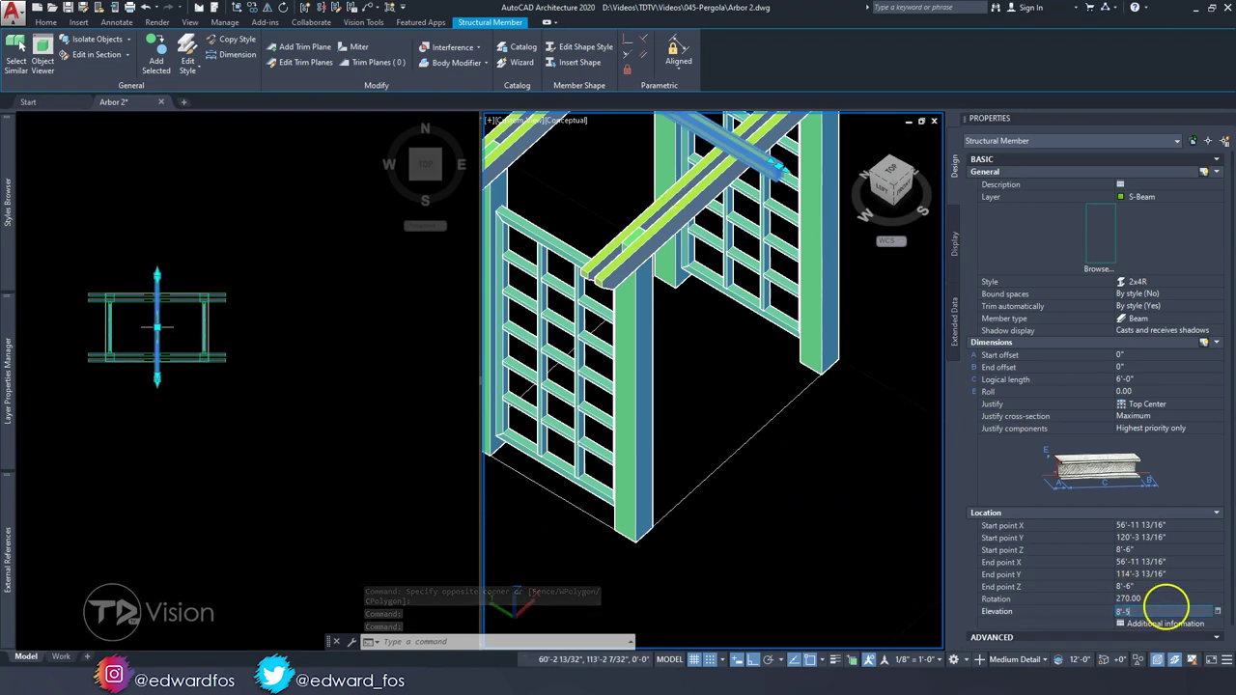
{"action": "key", "text": "Return"}
{"action": "scroll", "coordinate": [731, 235], "scroll_direction": "up", "scroll_amount": 5}
{"action": "scroll", "coordinate": [759, 257], "scroll_direction": "up", "scroll_amount": 3}
{"action": "scroll", "coordinate": [759, 257], "scroll_direction": "down", "scroll_amount": 2}
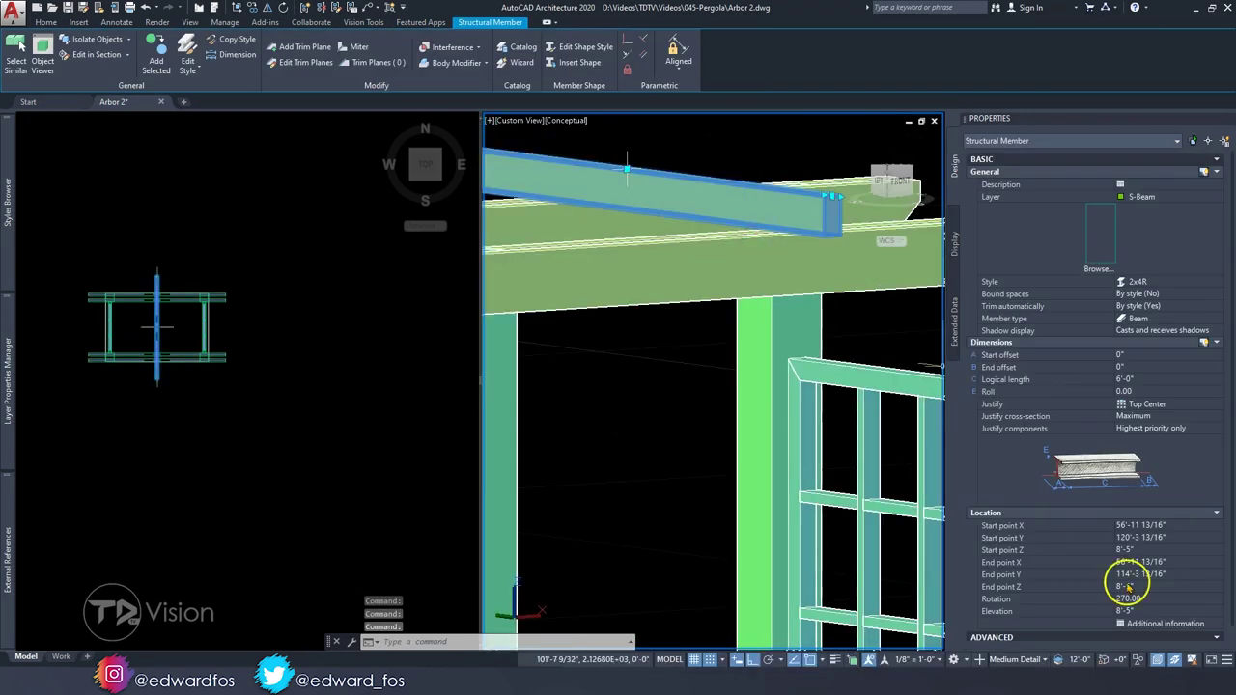
Step: Select the rafter and start editing its first trim plane
{"action": "left_click", "coordinate": [737, 242]}
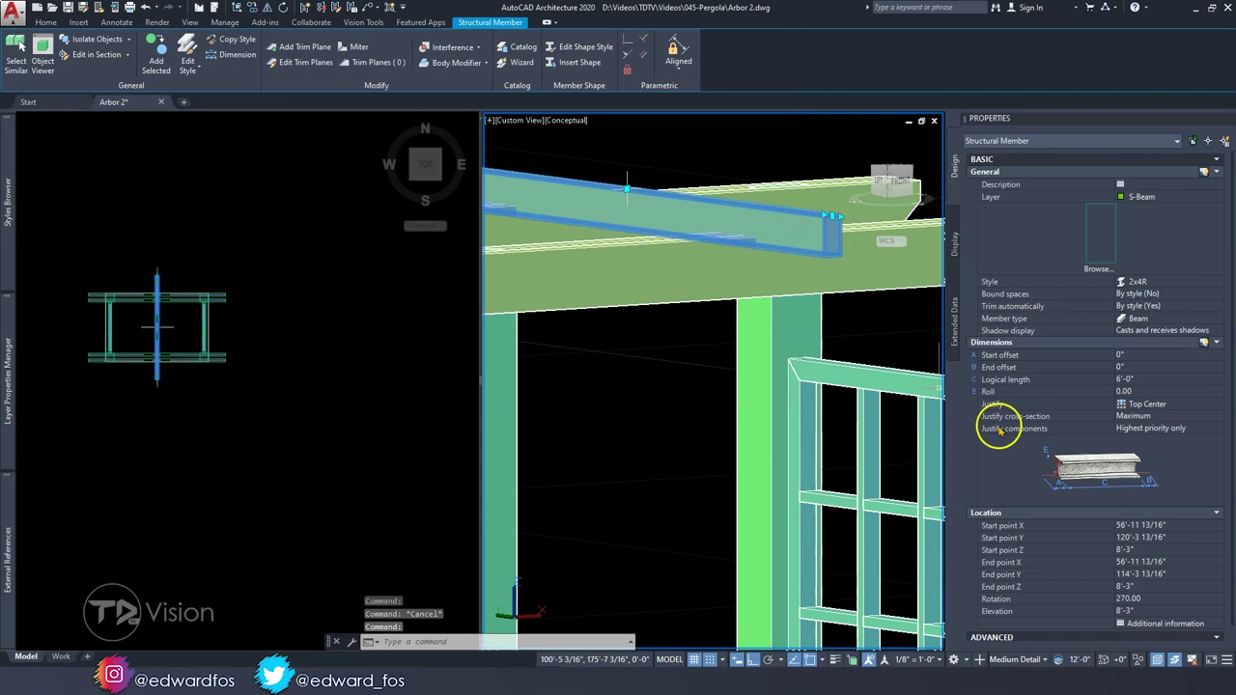
{"action": "left_click", "coordinate": [372, 62]}
{"action": "left_click", "coordinate": [240, 291]}
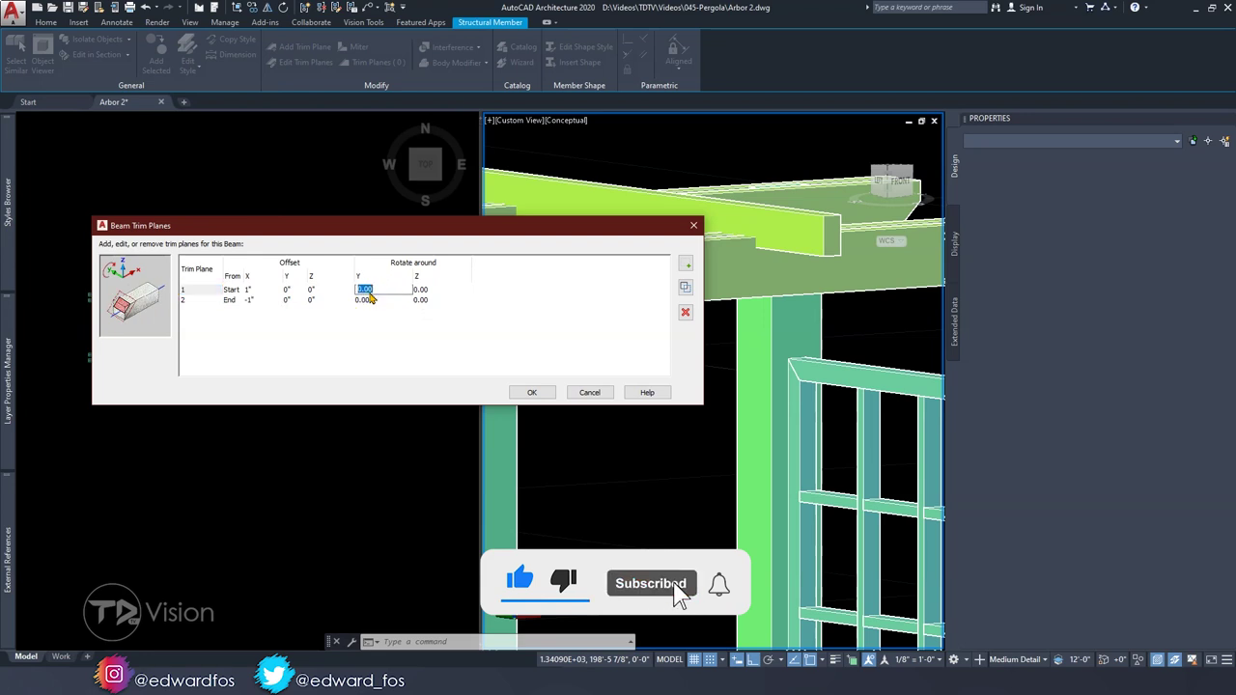
Step: Angle the rafter's start cut to 315° and shift the rafter left along the beams
{"action": "key", "text": "Return"}
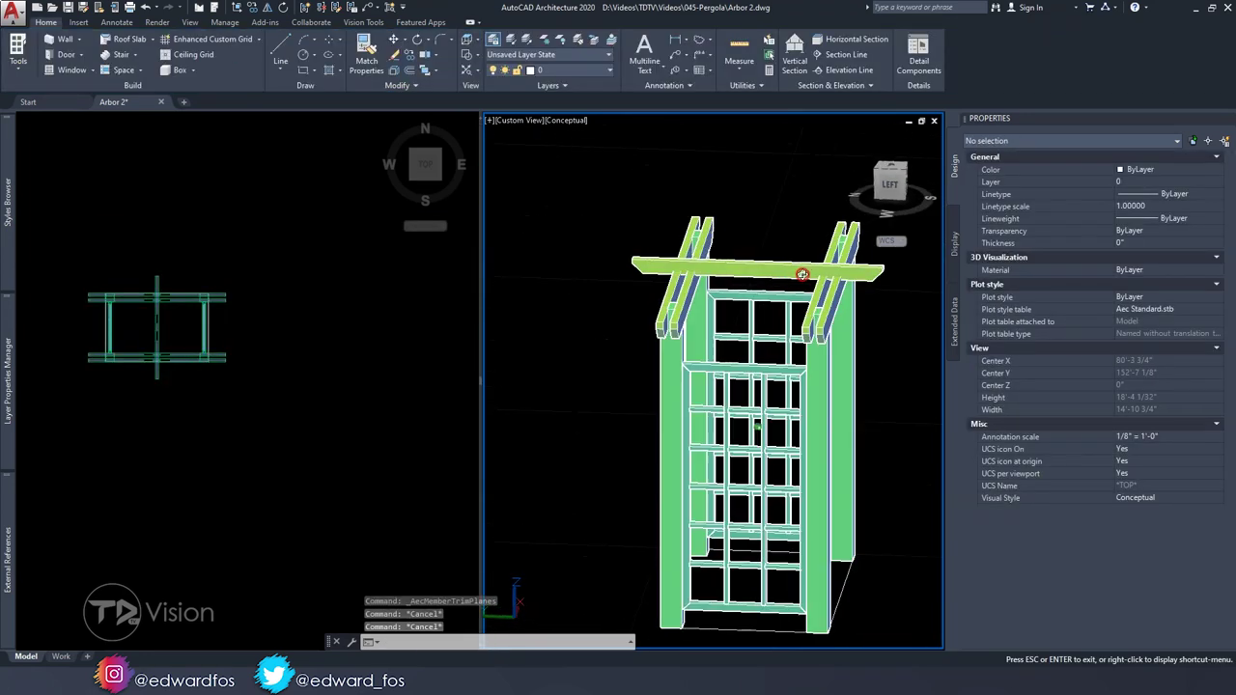
{"action": "left_click", "coordinate": [205, 284]}
{"action": "scroll", "coordinate": [206, 285], "scroll_direction": "down", "scroll_amount": 3}
{"action": "scroll", "coordinate": [193, 215], "scroll_direction": "up", "scroll_amount": 3}
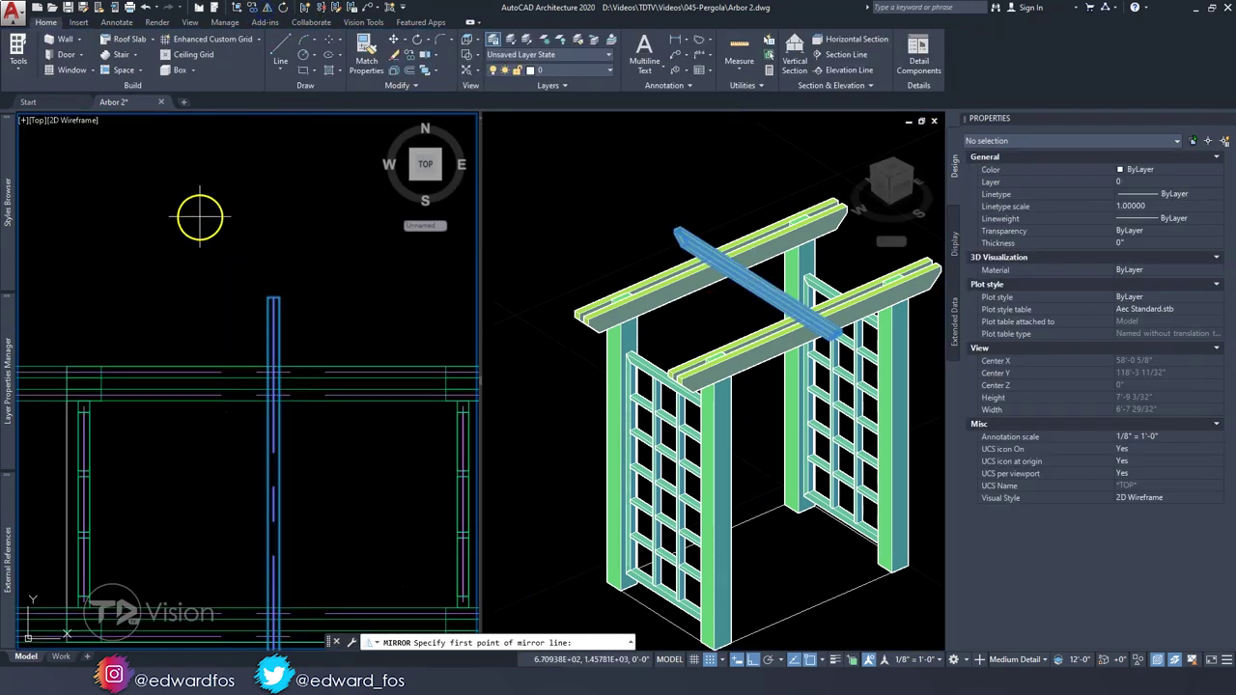
{"action": "type", "text": "m"}
{"action": "key", "text": "Return"}
{"action": "left_click", "coordinate": [342, 232]}
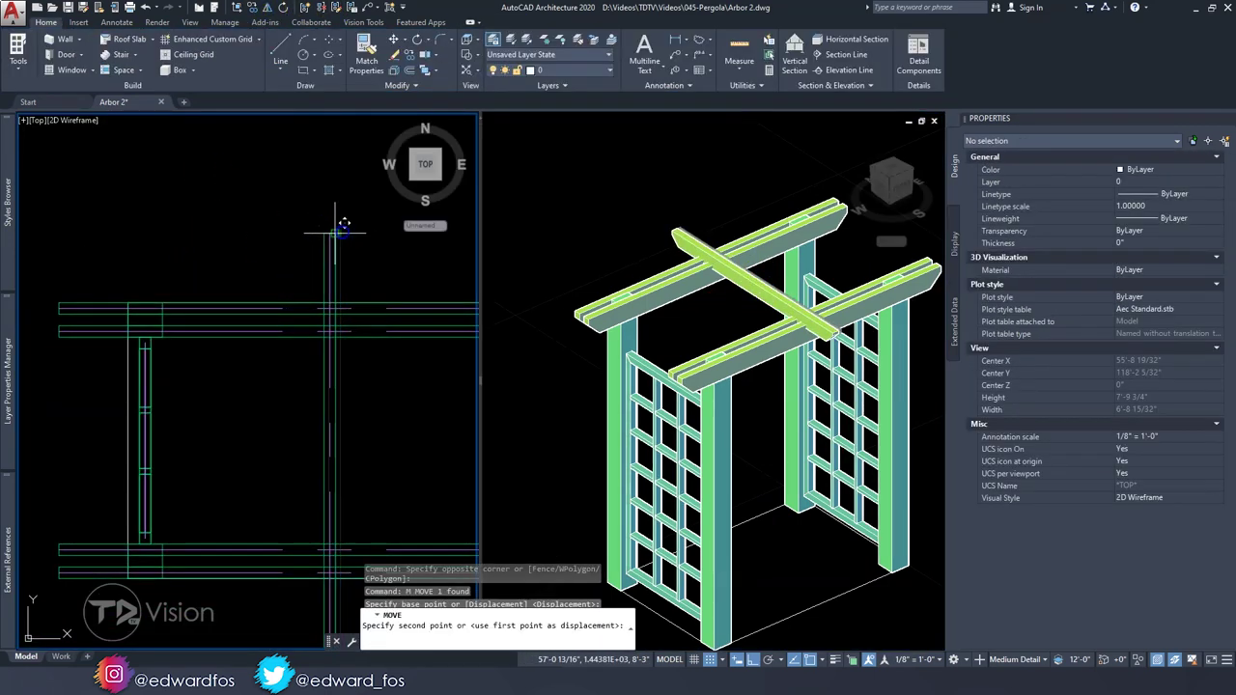
{"action": "left_click", "coordinate": [124, 277]}
{"action": "middle_click_drag", "start_coordinate": [124, 276], "coordinate": [150, 249]}
Step: Copy the rafter three times leftward along the double beams
{"action": "left_click", "coordinate": [147, 290]}
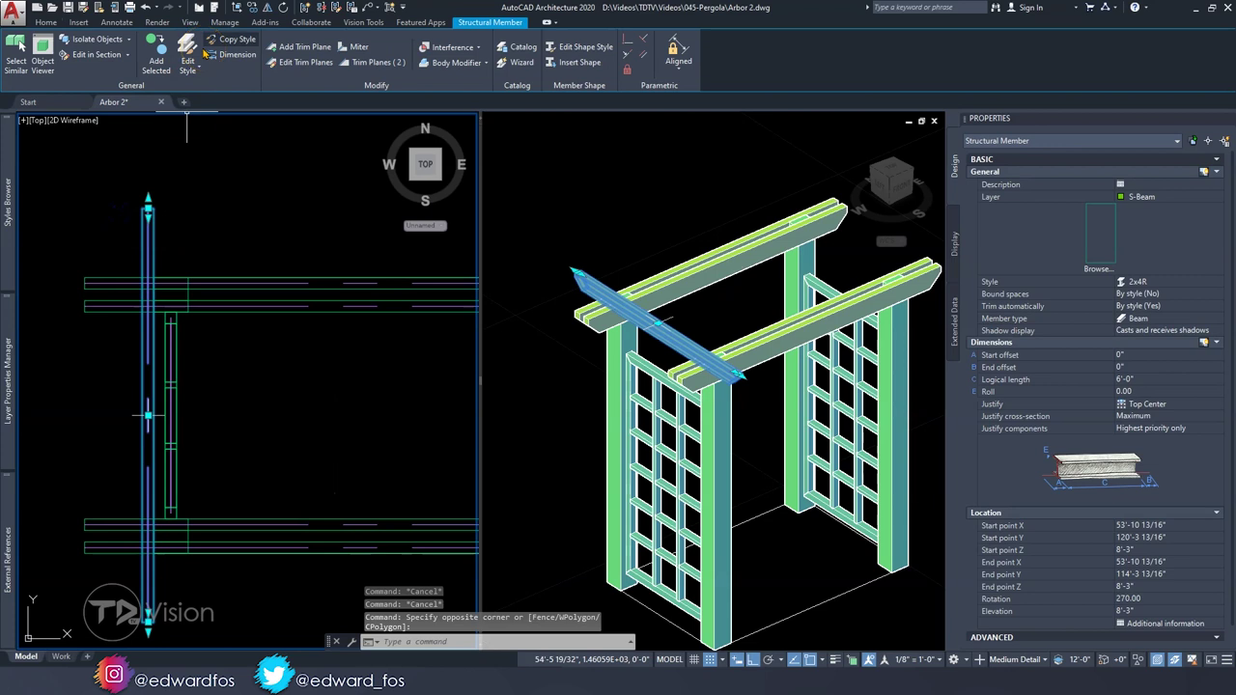
{"action": "scroll", "coordinate": [303, 254], "scroll_direction": "down", "scroll_amount": 2}
{"action": "type", "text": "co"}
{"action": "key", "text": "Return"}
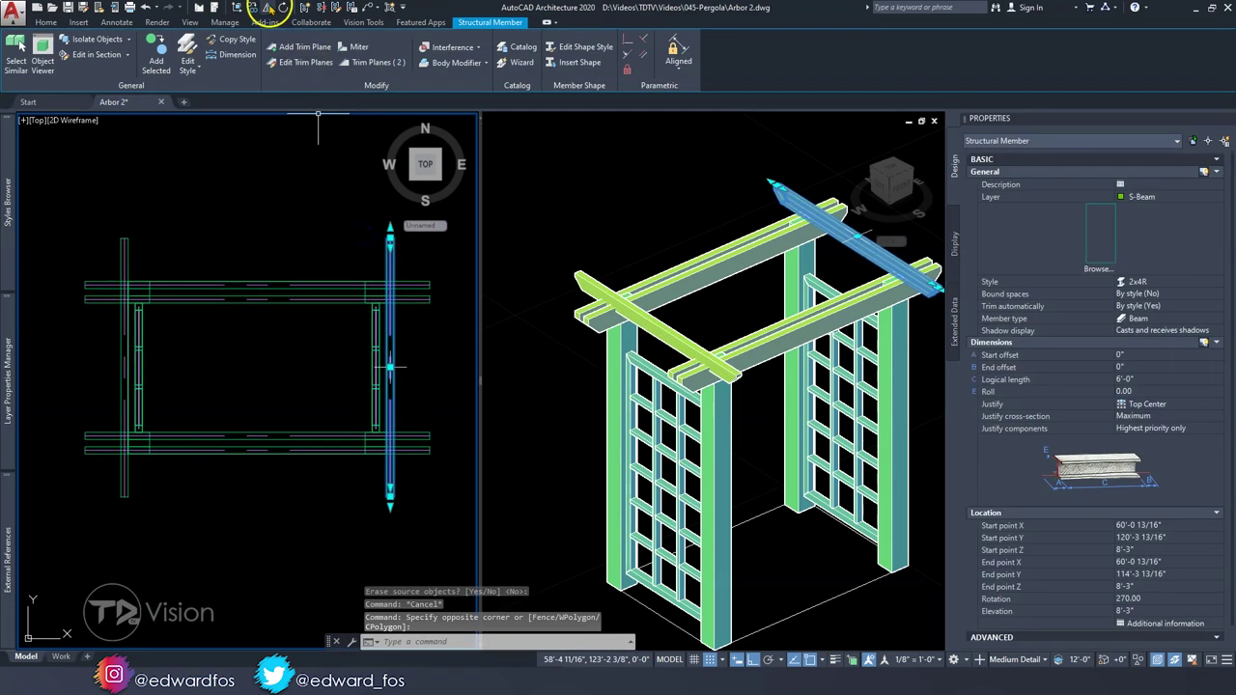
{"action": "left_click", "coordinate": [340, 182]}
{"action": "left_click", "coordinate": [274, 182]}
{"action": "left_click", "coordinate": [209, 181]}
{"action": "left_click", "coordinate": [110, 182]}
{"action": "key", "text": "Escape"}
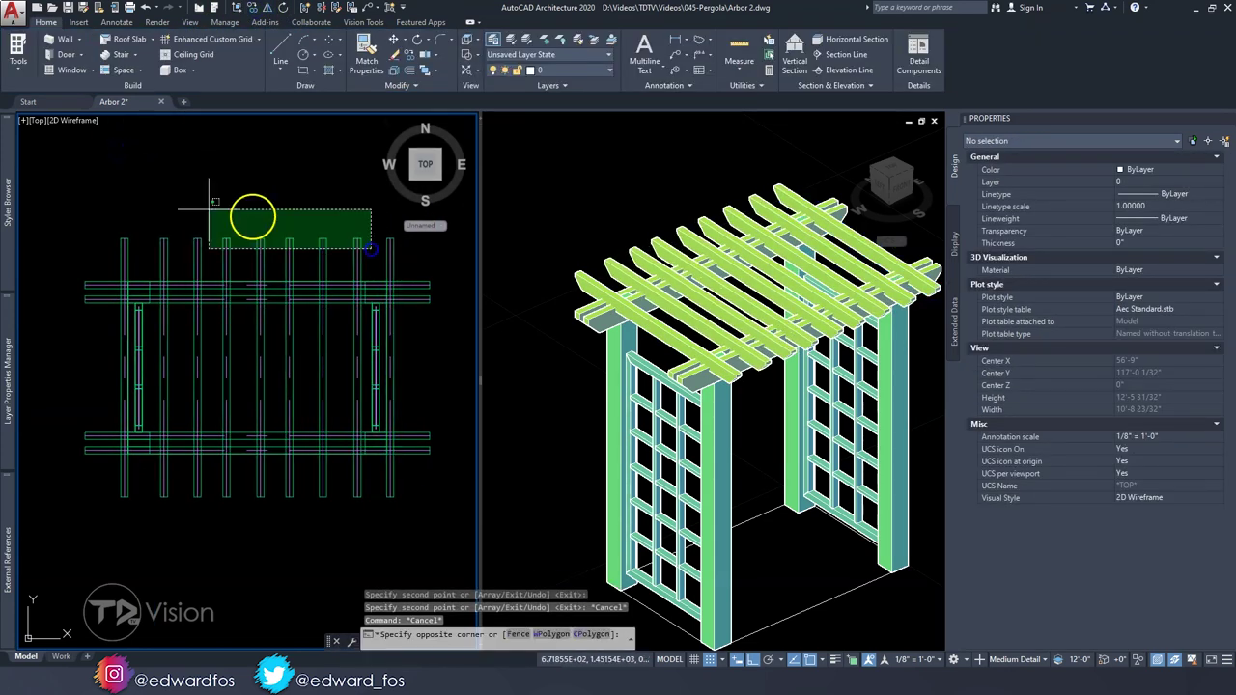
Step: Window-select the rafters and try Space Evenly, then cancel it
{"action": "left_click_drag", "start_coordinate": [96, 193], "coordinate": [376, 512]}
{"action": "right_click", "coordinate": [203, 286]}
{"action": "left_click", "coordinate": [320, 319]}
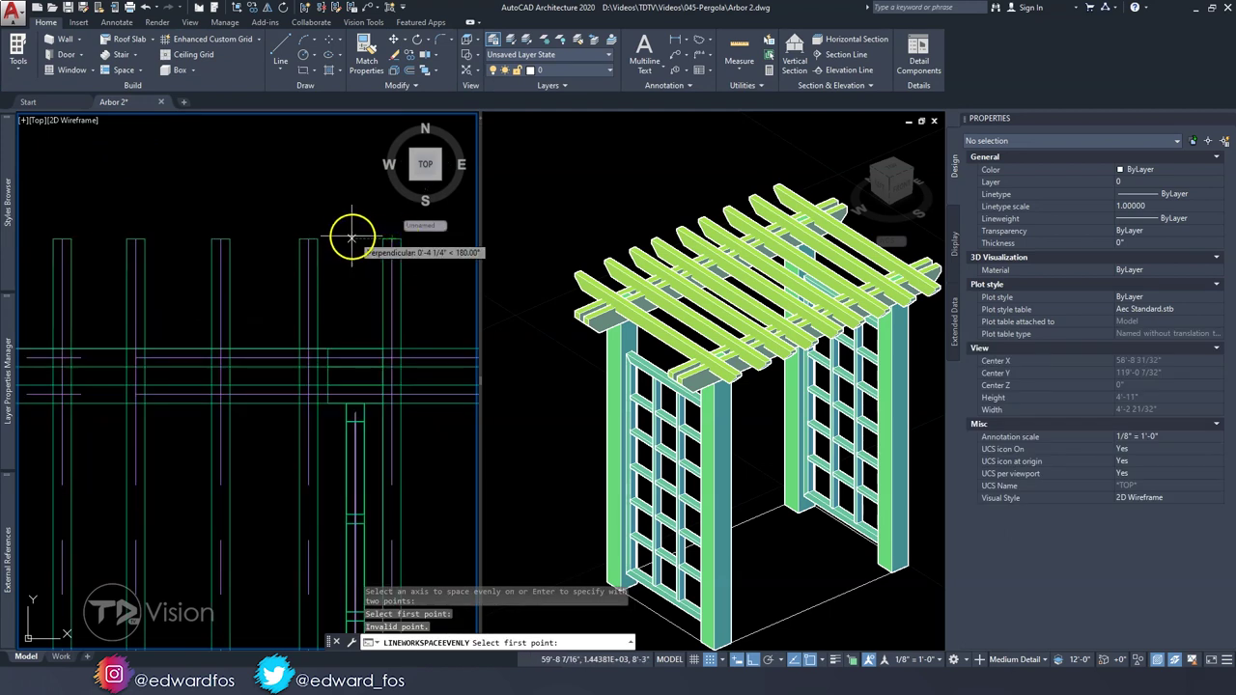
{"action": "key", "text": "Escape"}
{"action": "key", "text": "Escape"}
{"action": "key", "text": "Escape"}
{"action": "scroll", "coordinate": [221, 378], "scroll_direction": "down", "scroll_amount": 3}
{"action": "scroll", "coordinate": [647, 407], "scroll_direction": "down", "scroll_amount": 3}
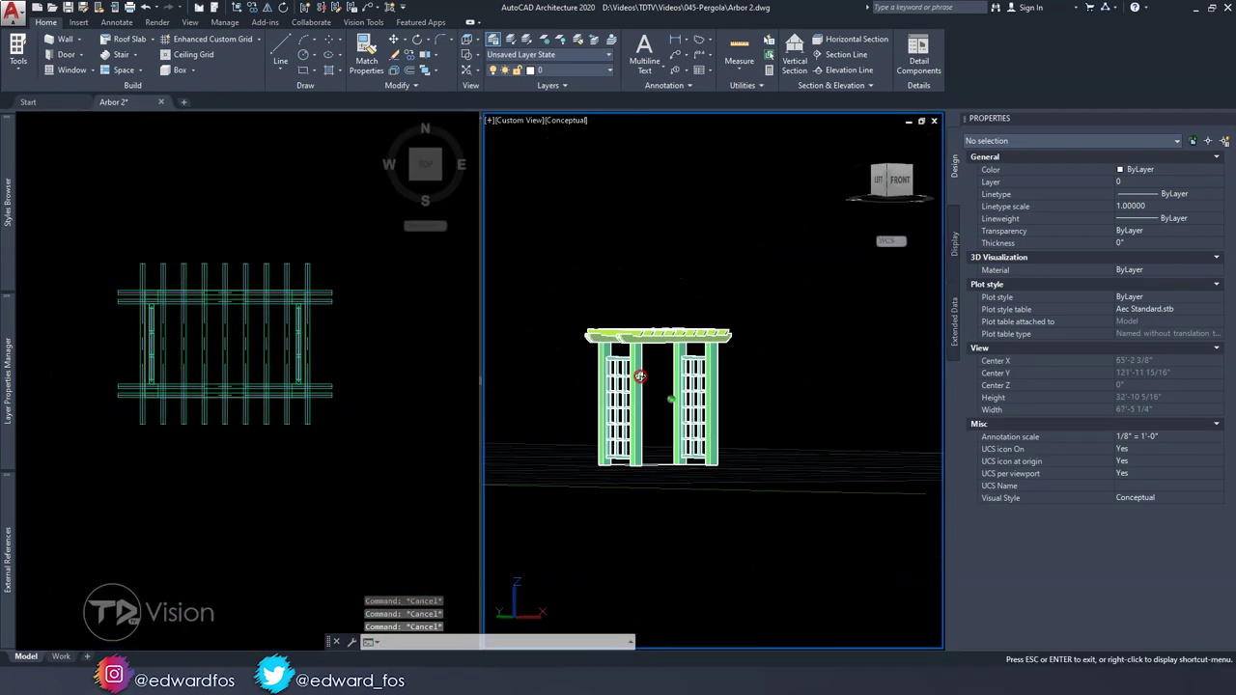
Step: Add the rafters as interferences to the top beams on both sides to notch them
{"action": "scroll", "coordinate": [647, 407], "scroll_direction": "up", "scroll_amount": 5}
{"action": "scroll", "coordinate": [647, 406], "scroll_direction": "down", "scroll_amount": 2}
{"action": "left_click", "coordinate": [667, 328]}
{"action": "left_click", "coordinate": [754, 396]}
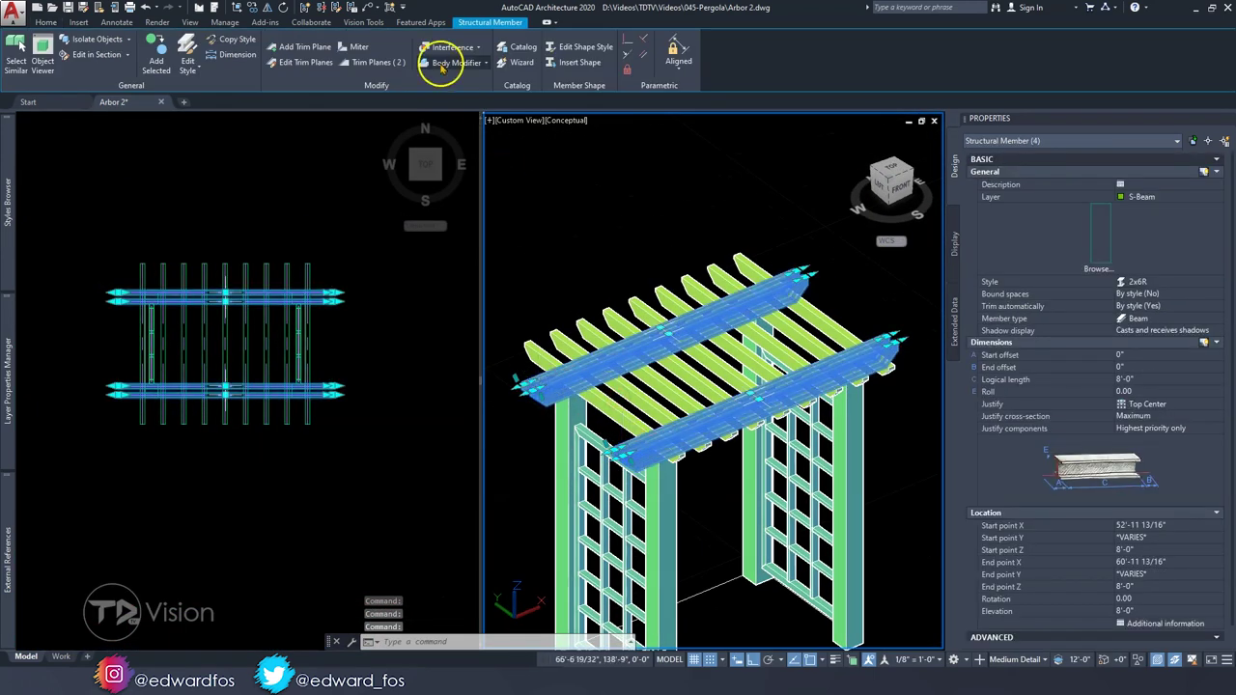
{"action": "left_click", "coordinate": [446, 46]}
{"action": "scroll", "coordinate": [571, 336], "scroll_direction": "up", "scroll_amount": 2}
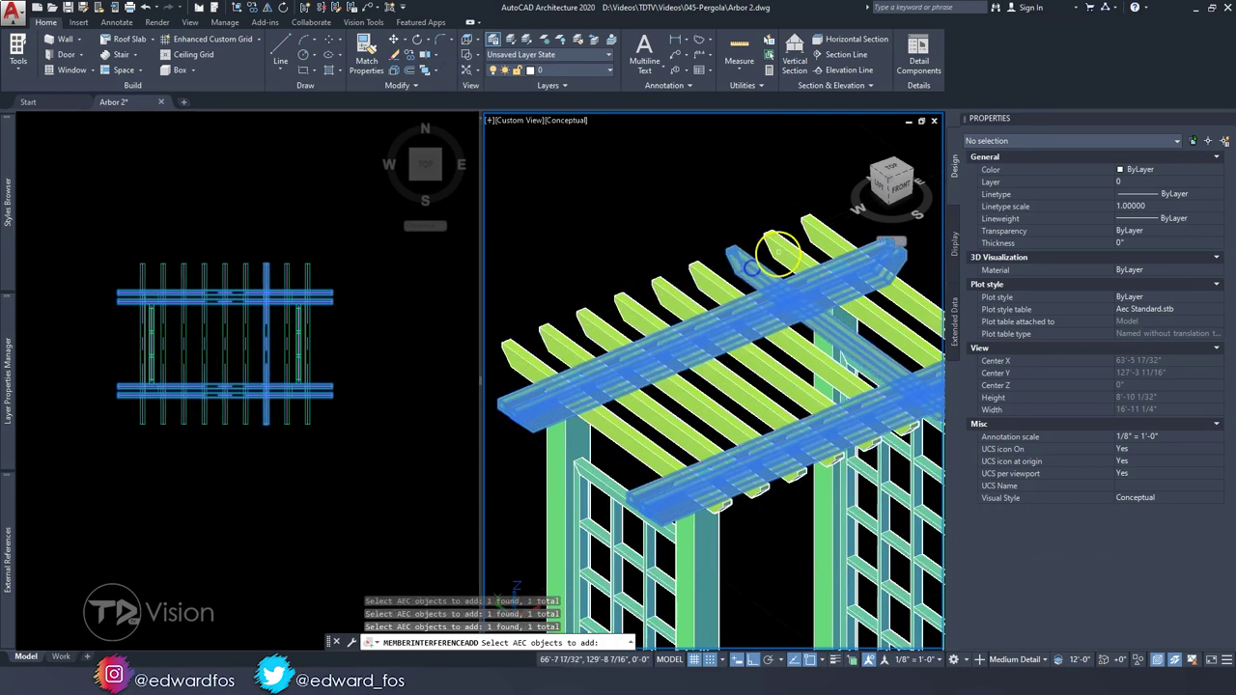
{"action": "right_click", "coordinate": [682, 465]}
{"action": "scroll", "coordinate": [684, 478], "scroll_direction": "up", "scroll_amount": 3}
{"action": "scroll", "coordinate": [684, 479], "scroll_direction": "up", "scroll_amount": 2}
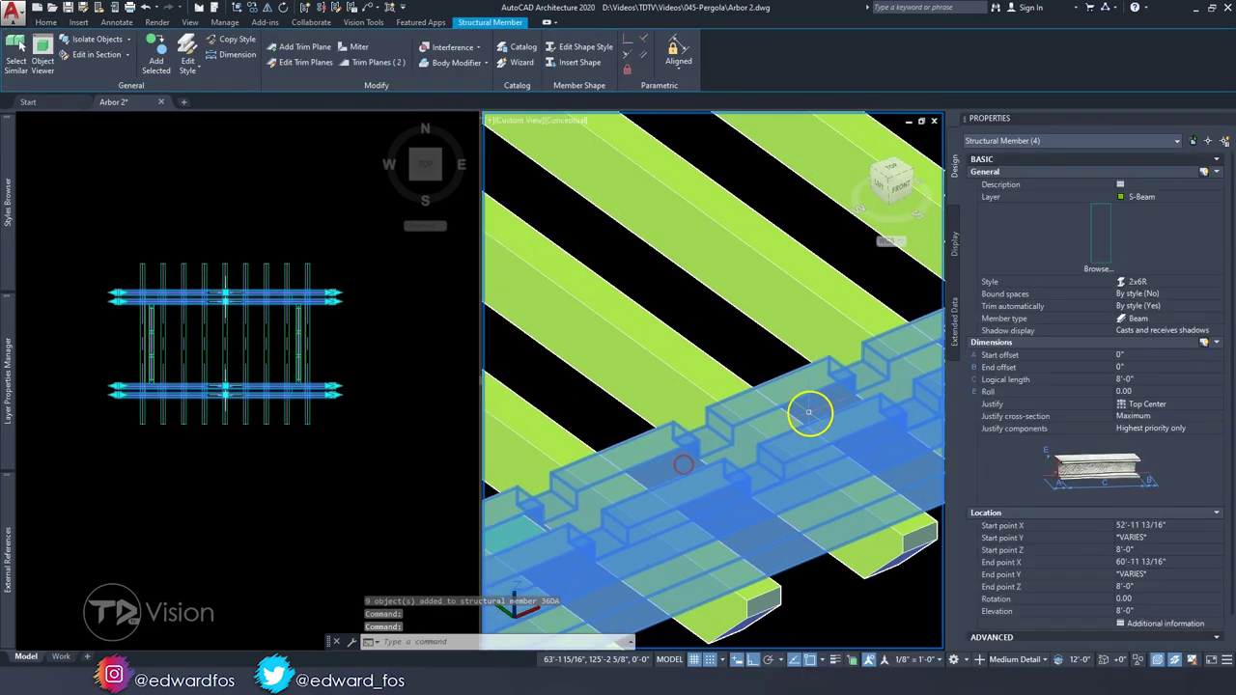
{"action": "key", "text": "Escape"}
{"action": "scroll", "coordinate": [809, 412], "scroll_direction": "down", "scroll_amount": 4}
Step: Set the left viewport to a Front view of the arbor
{"action": "mouse_move", "coordinate": [809, 412]}
{"action": "middle_mouse_down", "text": "shift"}
{"action": "mouse_move", "coordinate": [602, 302]}
{"action": "mouse_move", "coordinate": [541, 289]}
{"action": "middle_mouse_up", "text": "shift"}
{"action": "left_click", "coordinate": [177, 193]}
{"action": "left_click", "coordinate": [38, 120]}
{"action": "left_click", "coordinate": [83, 220]}
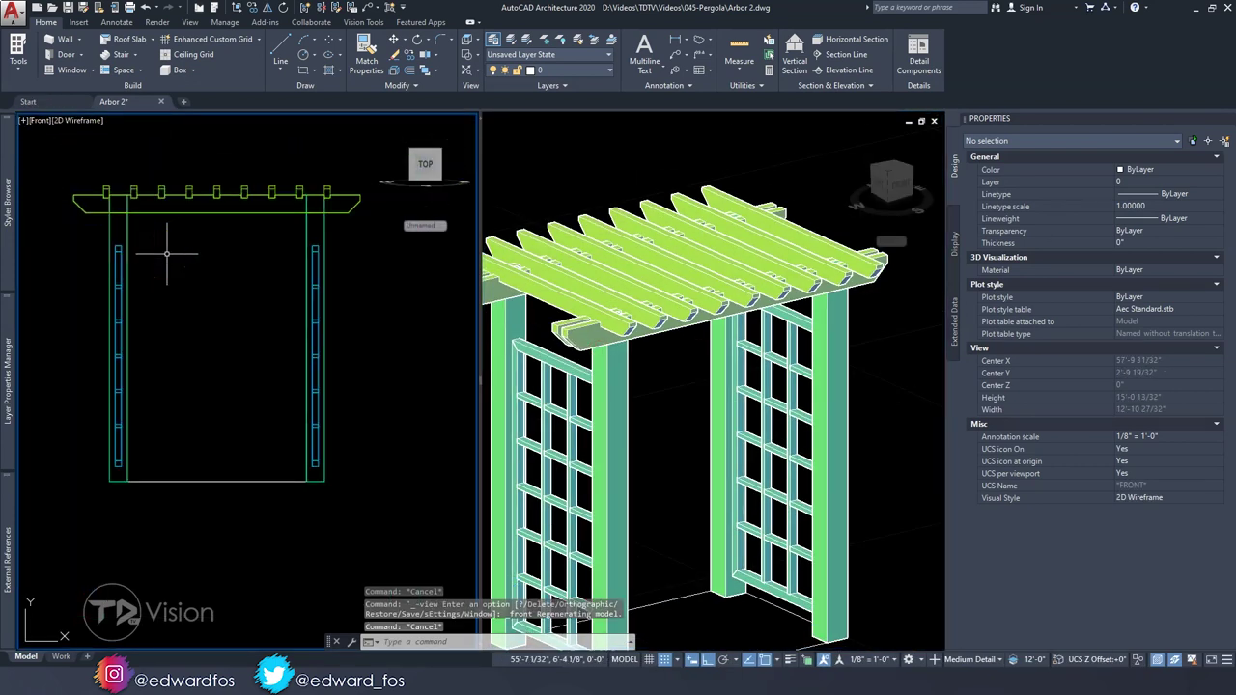
Step: Start adding a cylinder mass element in the front view, then cancel it
{"action": "middle_click_drag", "start_coordinate": [169, 305], "coordinate": [198, 336]}
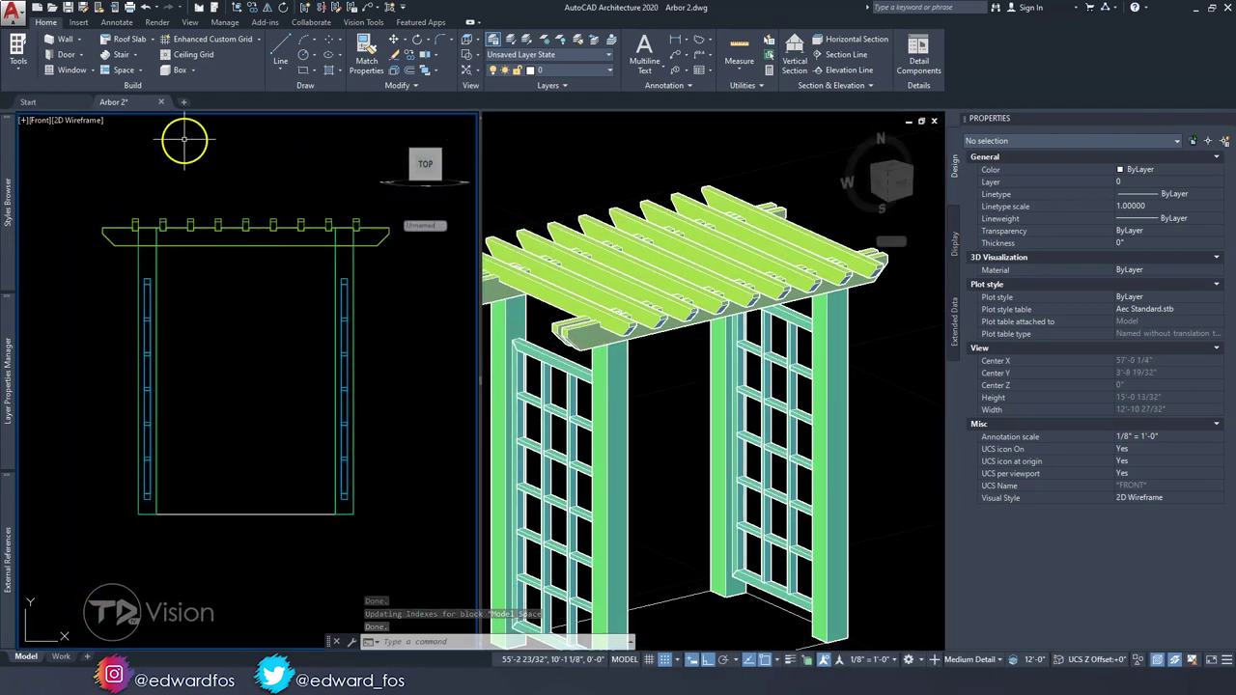
{"action": "left_click", "coordinate": [193, 70]}
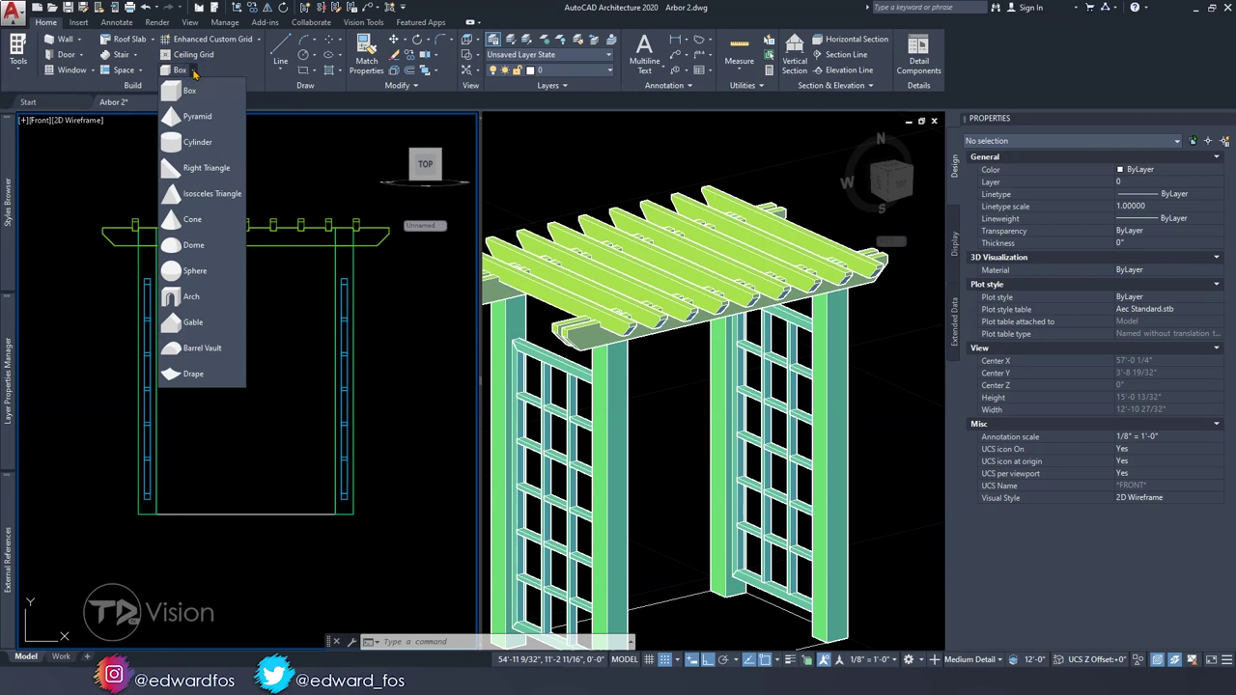
{"action": "left_click", "coordinate": [206, 145]}
{"action": "key", "text": "Escape"}
{"action": "key", "text": "Escape"}
{"action": "key", "text": "Escape"}
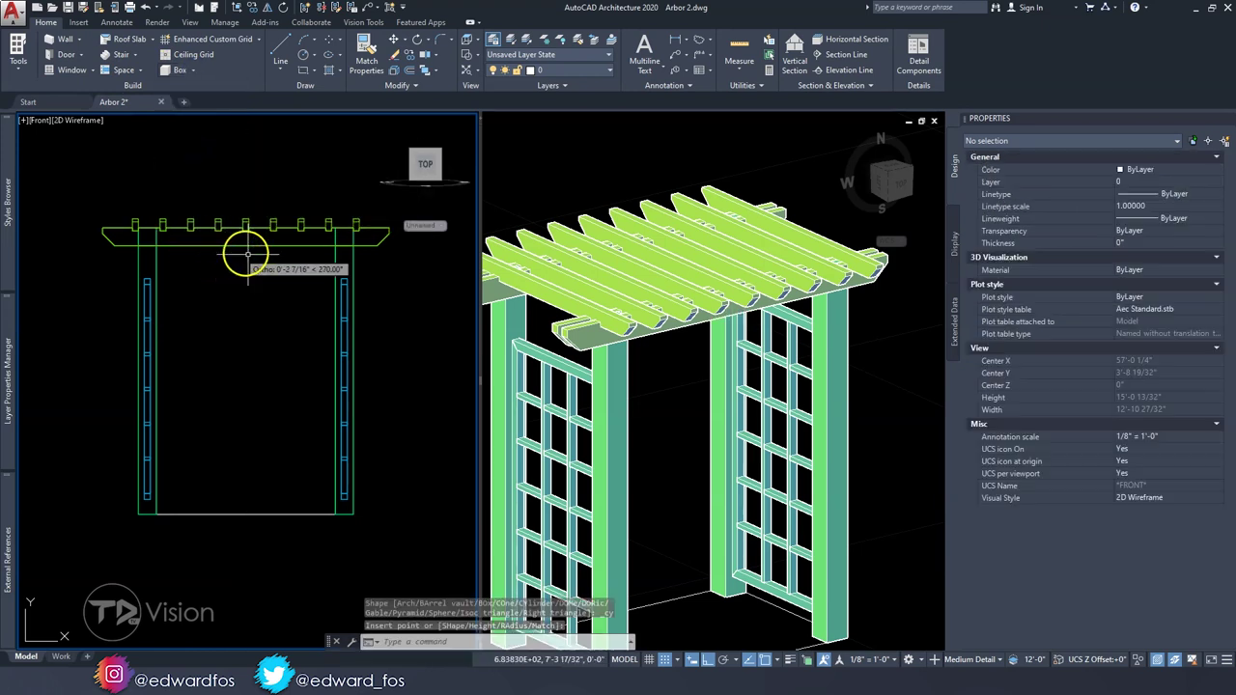
Step: Align the UCS to the arbor's front face
{"action": "left_click", "coordinate": [191, 21]}
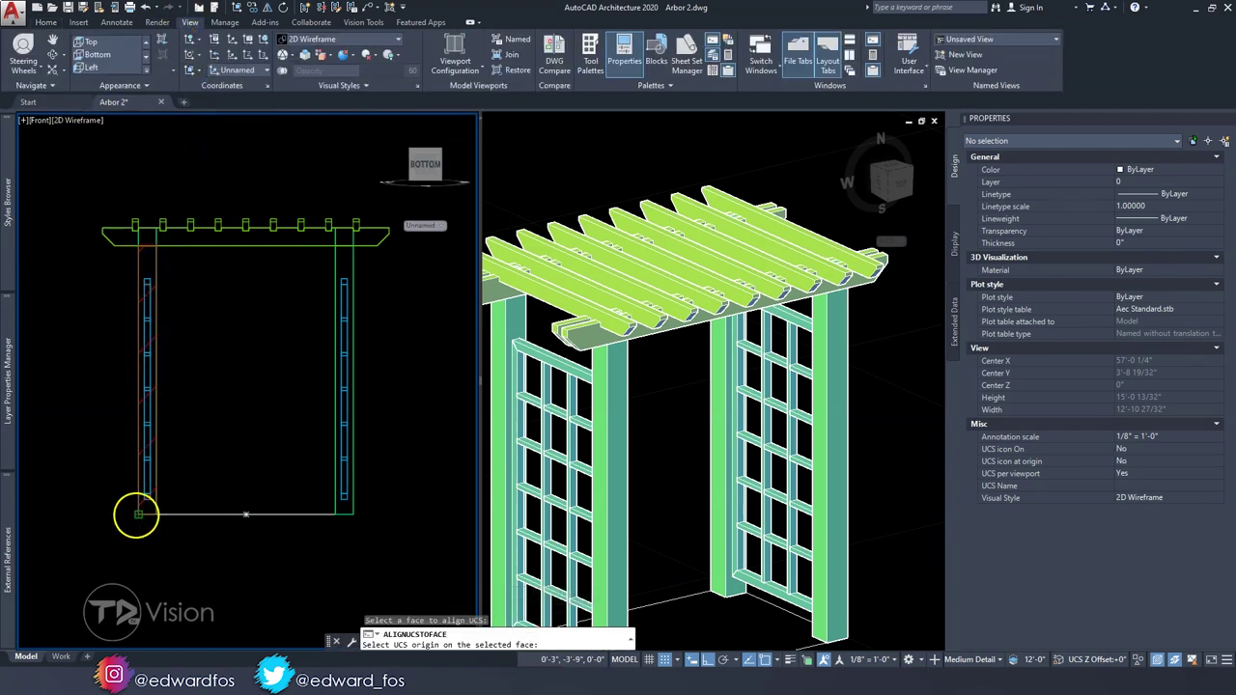
{"action": "left_click", "coordinate": [136, 514]}
{"action": "left_click", "coordinate": [279, 180]}
{"action": "left_click", "coordinate": [44, 21]}
Step: Draw the guide circle centred at the beam midpoint, with snapping turned off
{"action": "left_click", "coordinate": [300, 58]}
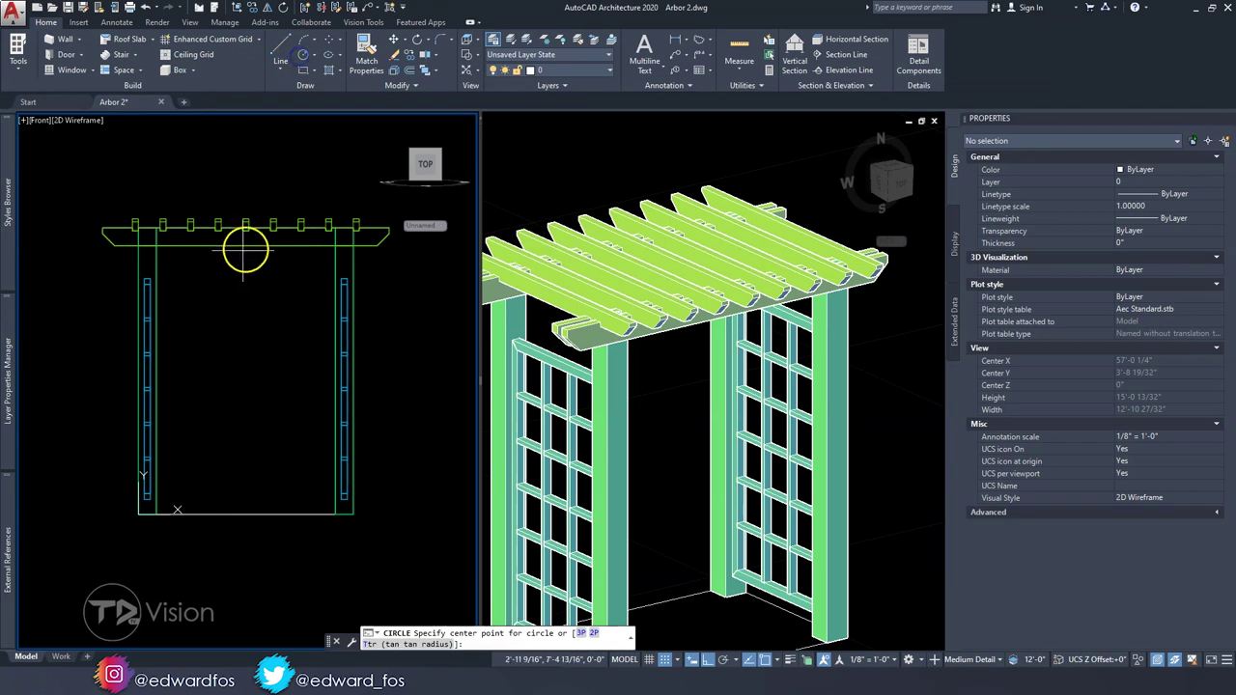
{"action": "left_click", "coordinate": [246, 253]}
{"action": "scroll", "coordinate": [132, 309], "scroll_direction": "up", "scroll_amount": 3}
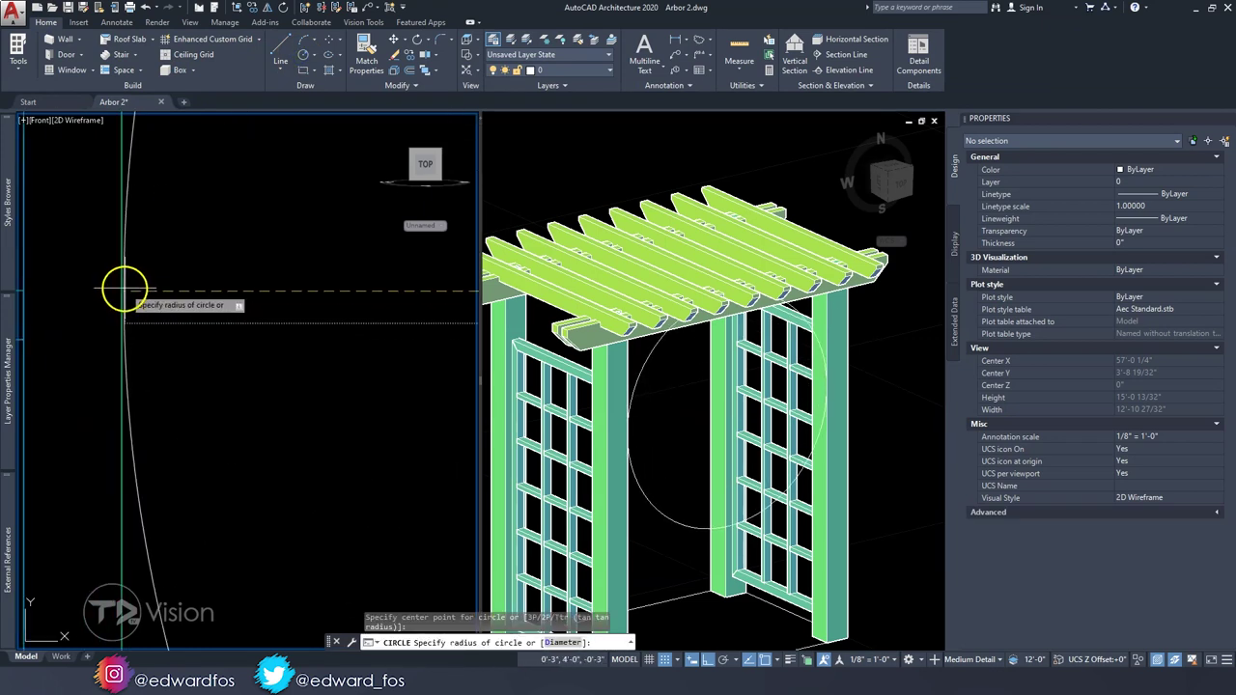
{"action": "left_click", "coordinate": [665, 660]}
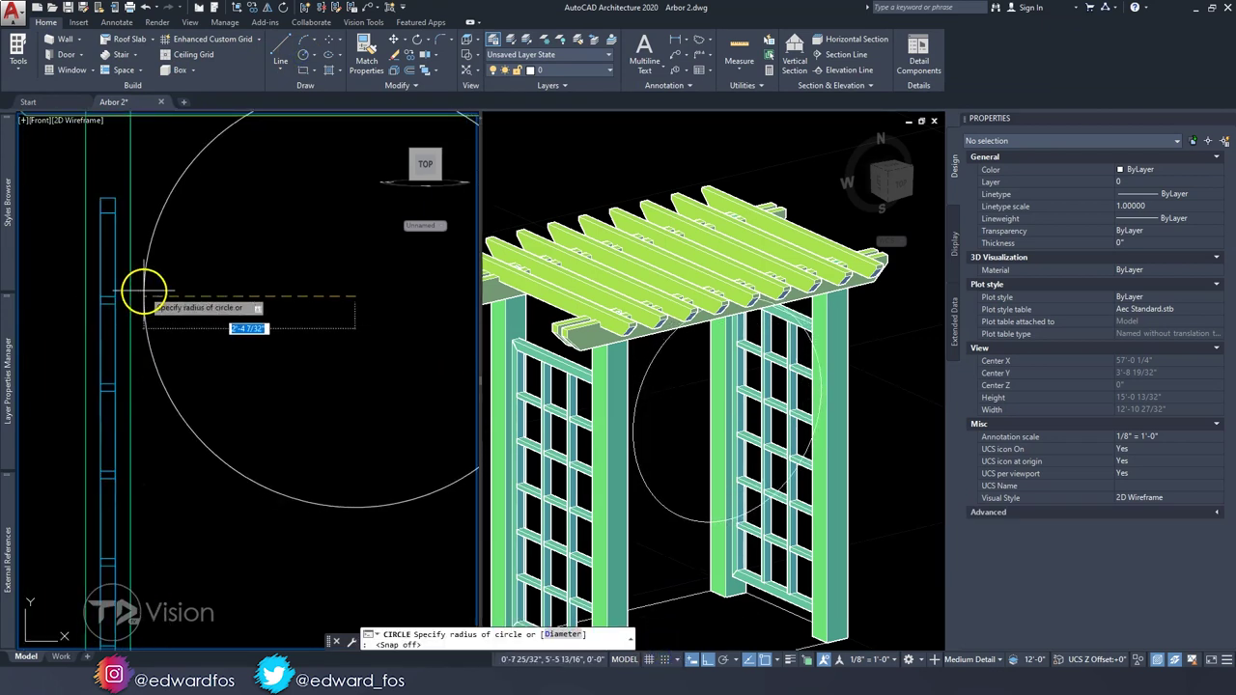
{"action": "key", "text": "Escape"}
Step: Add a 2'-6" linear dimension and check the circle's size
{"action": "left_click", "coordinate": [676, 43]}
{"action": "scroll", "coordinate": [248, 431], "scroll_direction": "down", "scroll_amount": 3}
{"action": "left_click", "coordinate": [122, 422]}
{"action": "left_click", "coordinate": [217, 435]}
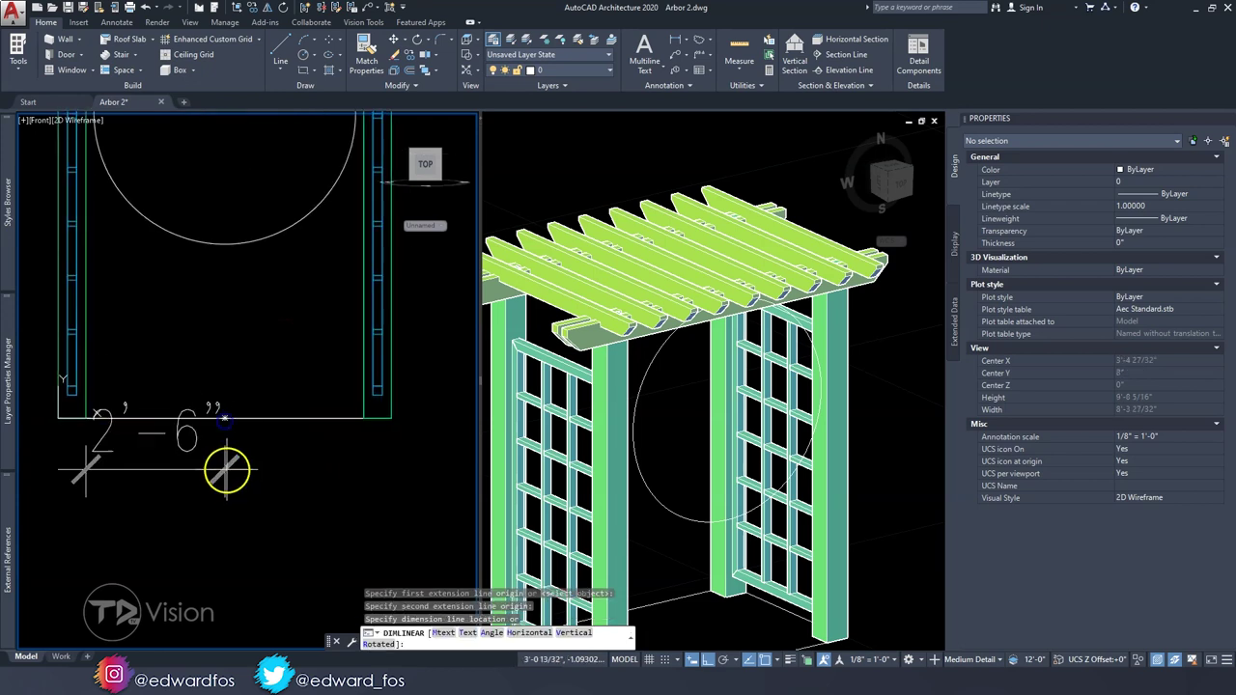
{"action": "left_click", "coordinate": [212, 579]}
{"action": "left_click", "coordinate": [249, 396]}
{"action": "left_click", "coordinate": [248, 394]}
{"action": "left_click", "coordinate": [132, 288]}
{"action": "key", "text": "Escape"}
{"action": "key", "text": "Escape"}
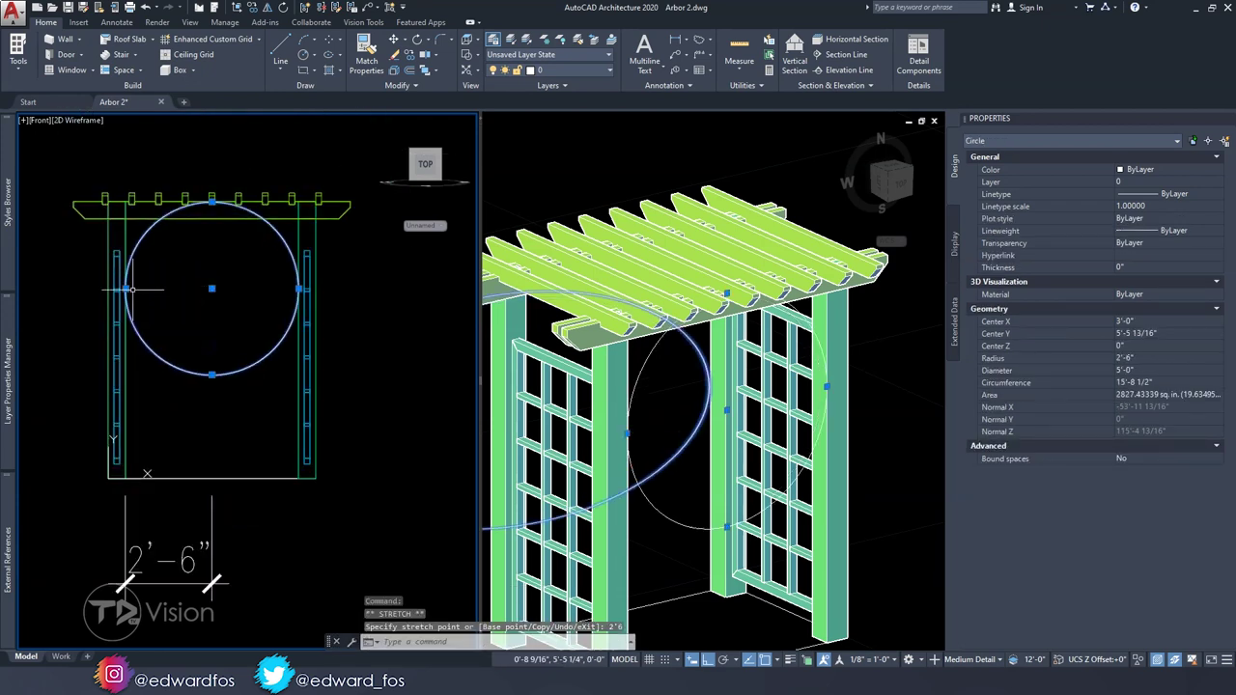
Step: Attempt to move the circle from its top point, then cancel the move
{"action": "middle_click_drag", "start_coordinate": [205, 399], "coordinate": [258, 479]}
{"action": "left_click", "coordinate": [263, 281]}
{"action": "scroll", "coordinate": [262, 290], "scroll_direction": "up", "scroll_amount": 3}
{"action": "scroll", "coordinate": [262, 277], "scroll_direction": "up", "scroll_amount": 2}
{"action": "type", "text": "m"}
{"action": "key", "text": "Return"}
{"action": "left_click", "coordinate": [254, 264]}
{"action": "key", "text": "Escape"}
{"action": "key", "text": "Escape"}
Step: Start adding a 1x2R member beneath the beams in the front view
{"action": "scroll", "coordinate": [295, 362], "scroll_direction": "down", "scroll_amount": 5}
{"action": "middle_click_drag", "start_coordinate": [303, 325], "coordinate": [214, 404]}
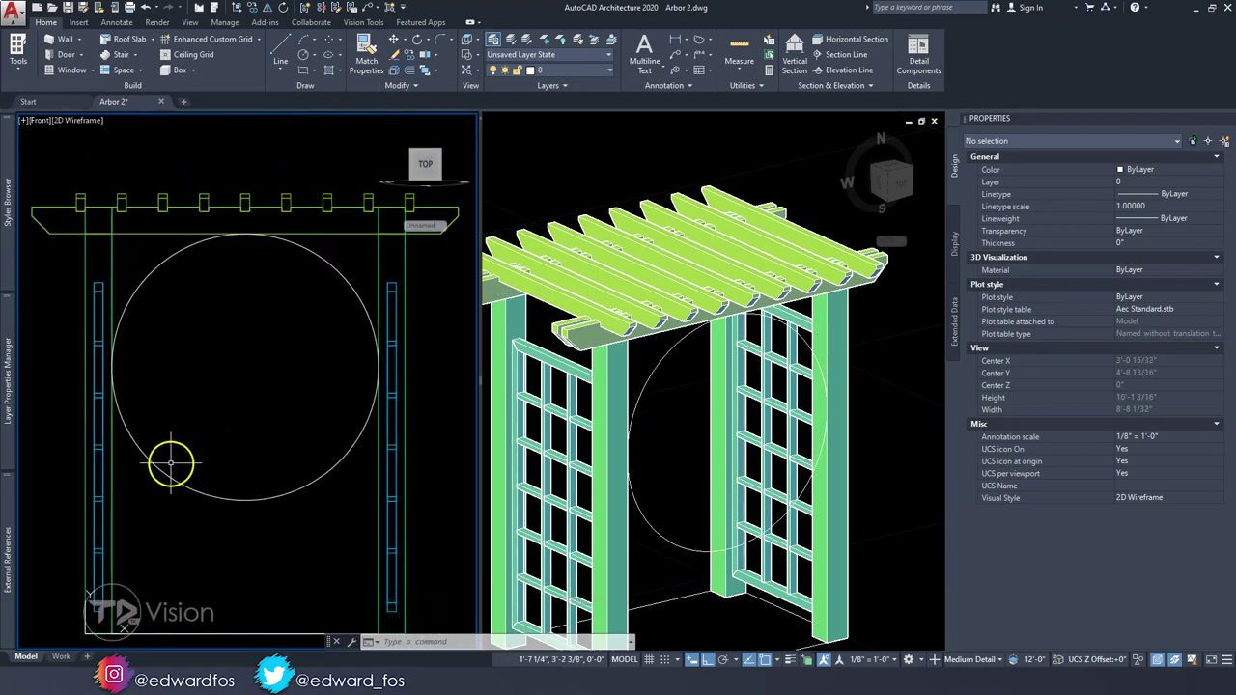
{"action": "middle_click_drag", "start_coordinate": [167, 446], "coordinate": [172, 409]}
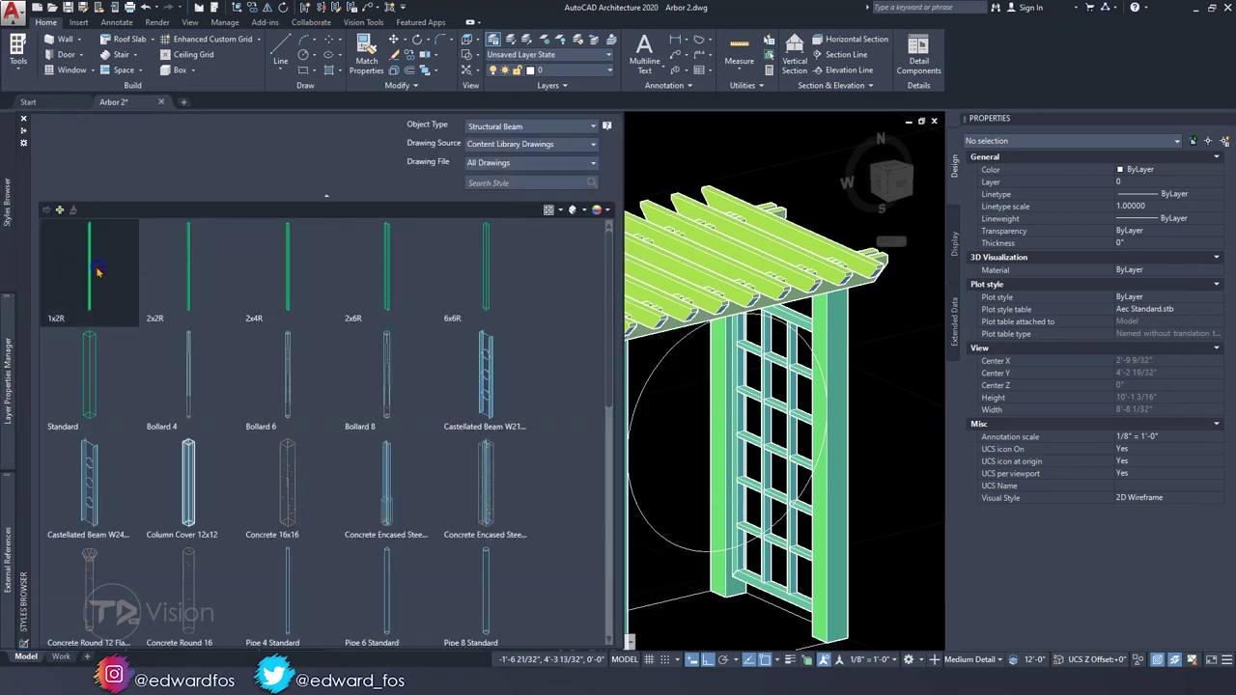
{"action": "left_click", "coordinate": [83, 263]}
{"action": "left_click", "coordinate": [155, 290]}
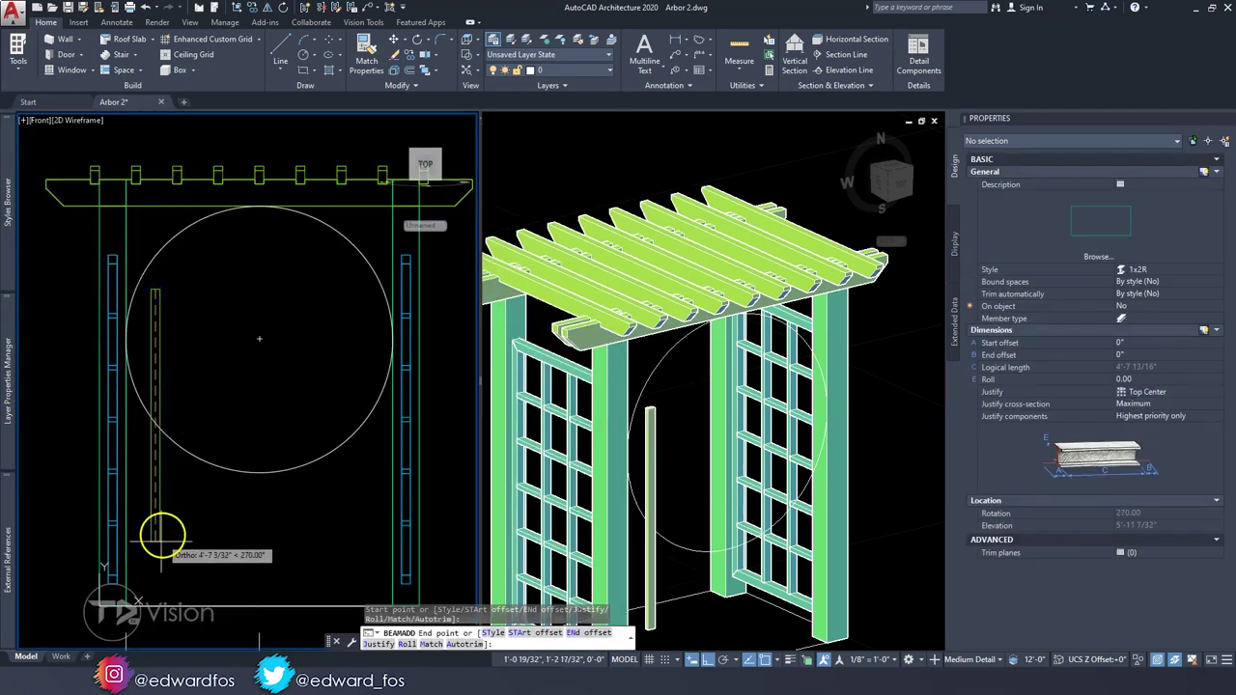
Step: Finish the vertical member and rotate it 90° in a top view
{"action": "key", "text": "Escape"}
{"action": "left_click", "coordinate": [164, 521]}
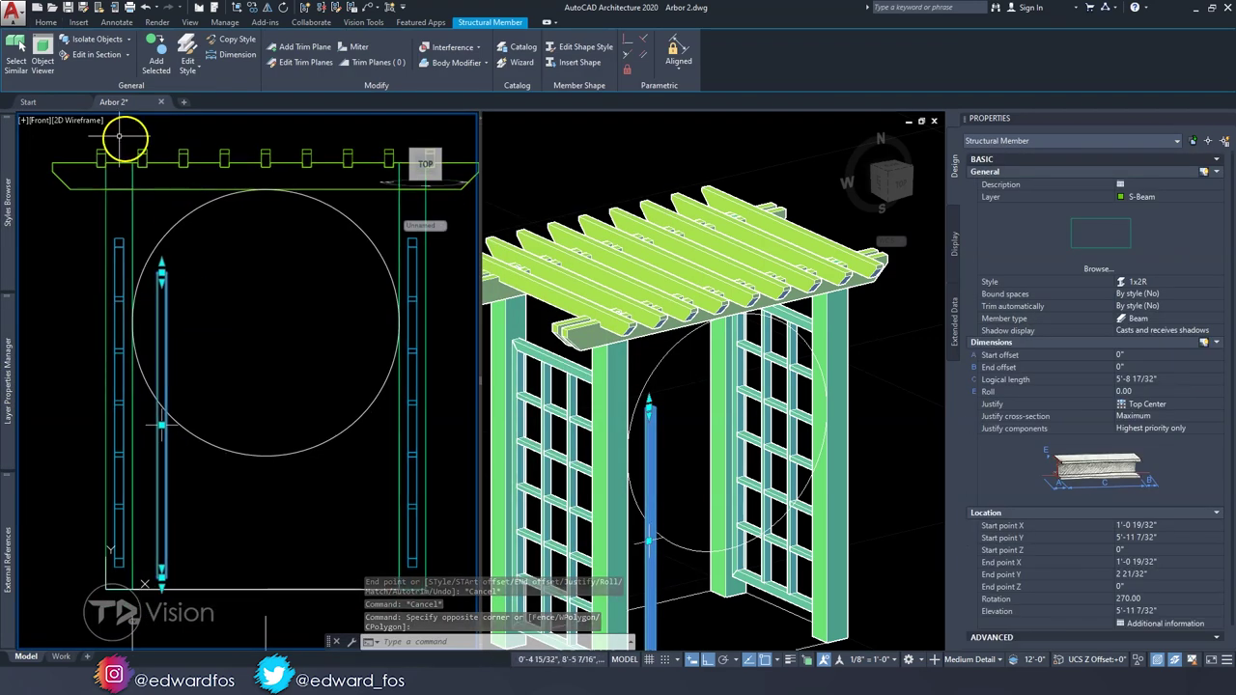
{"action": "left_click", "coordinate": [41, 121]}
{"action": "left_click", "coordinate": [68, 152]}
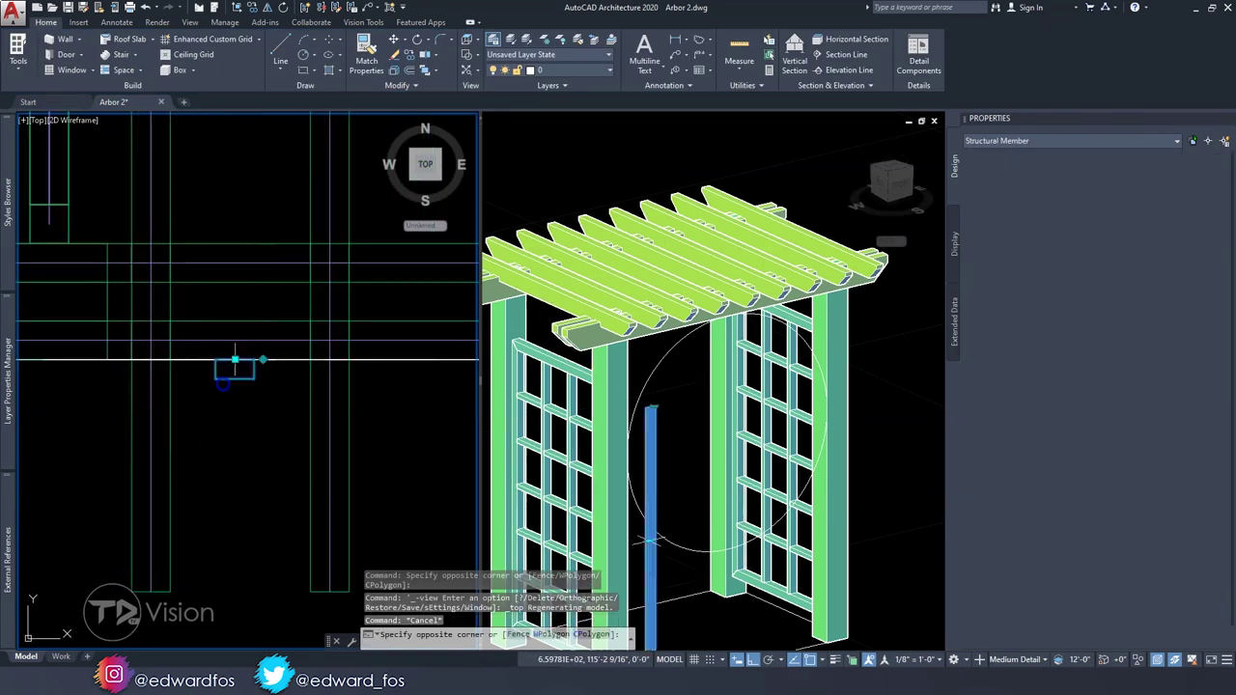
{"action": "left_click", "coordinate": [282, 9]}
{"action": "left_click", "coordinate": [222, 384]}
{"action": "type", "text": "90"}
{"action": "key", "text": "Return"}
Step: Set the global cut plane height to 6'
{"action": "scroll", "coordinate": [222, 384], "scroll_direction": "down", "scroll_amount": 2}
{"action": "left_click", "coordinate": [213, 348]}
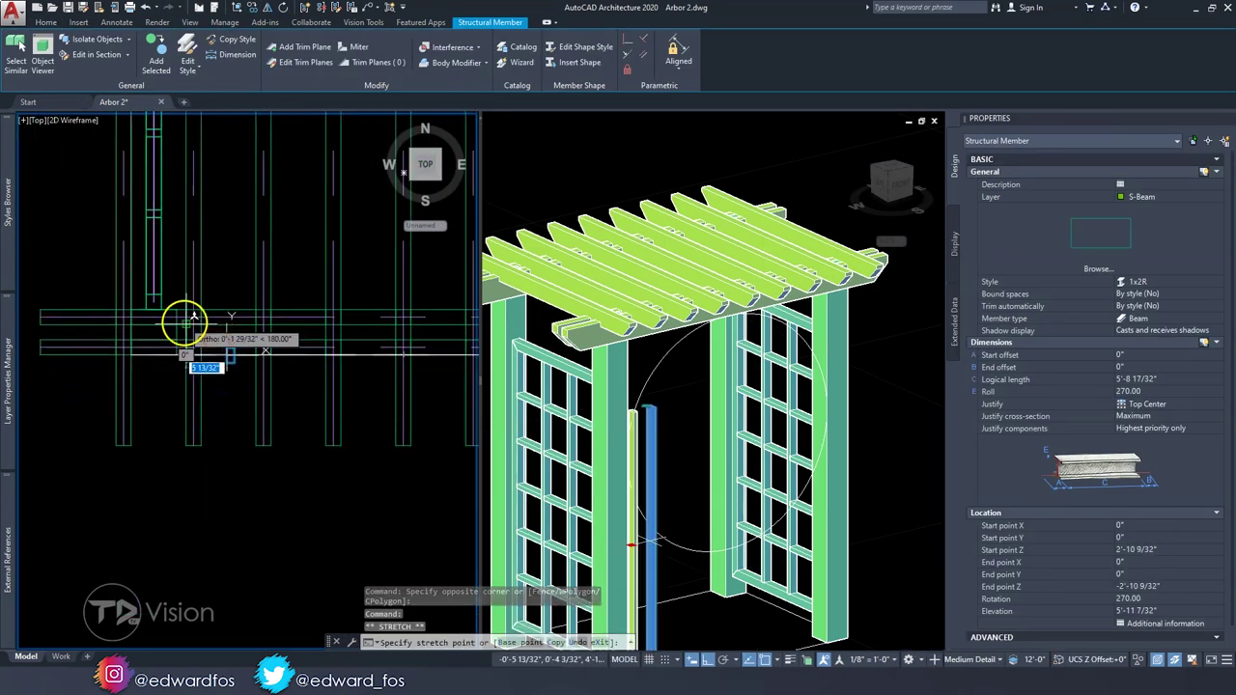
{"action": "scroll", "coordinate": [228, 321], "scroll_direction": "up", "scroll_amount": 2}
{"action": "key", "text": "Escape"}
{"action": "key", "text": "Escape"}
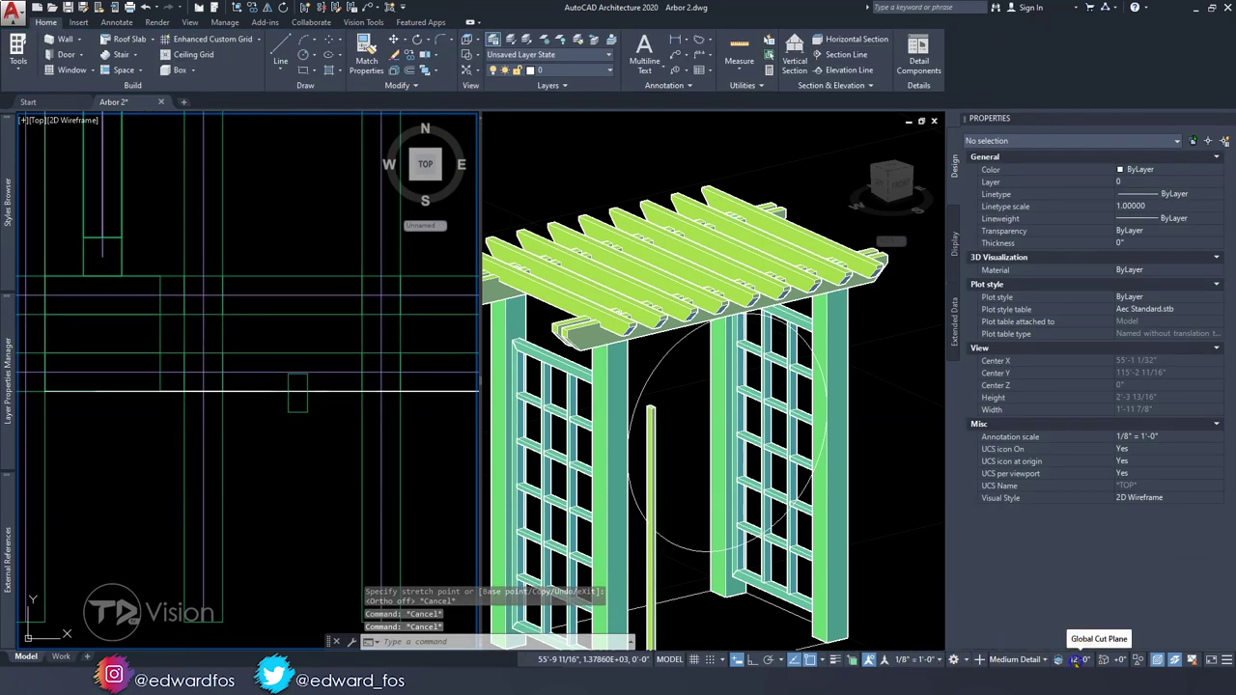
{"action": "left_click", "coordinate": [1079, 659]}
{"action": "left_click", "coordinate": [615, 387]}
{"action": "left_click", "coordinate": [1080, 660]}
{"action": "key", "text": "Return"}
Step: Move the thin post into position and mirror it to the opposite side
{"action": "scroll", "coordinate": [303, 378], "scroll_direction": "up", "scroll_amount": 2}
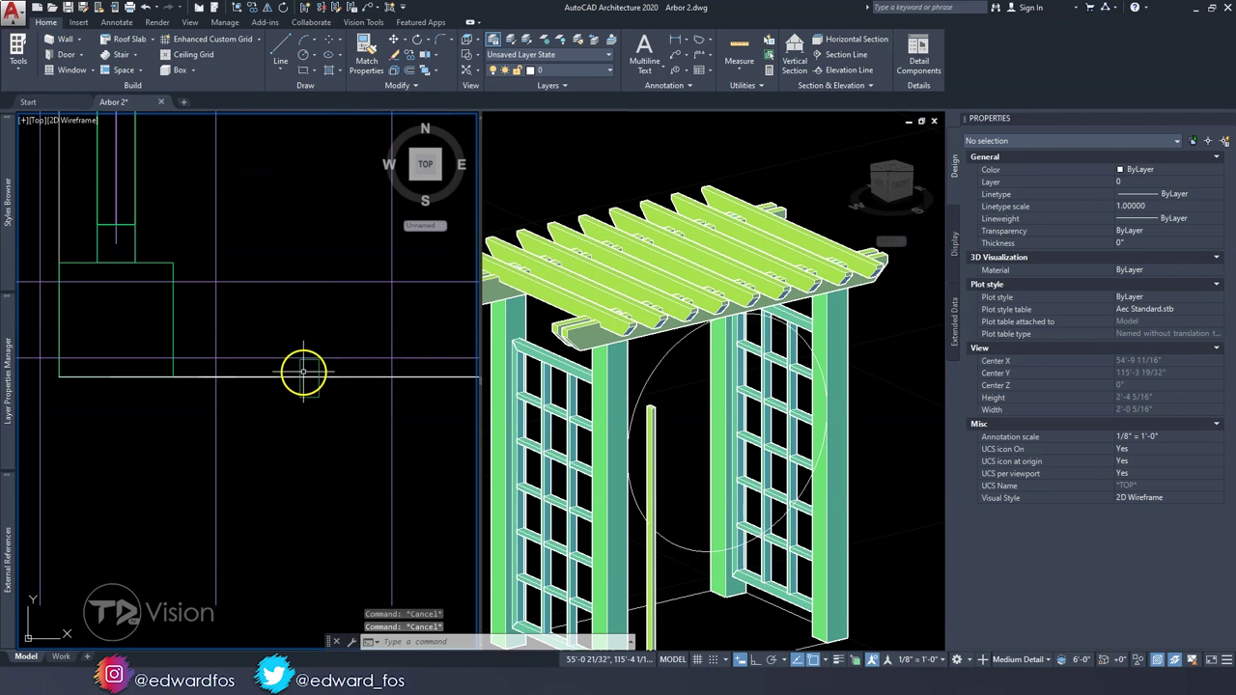
{"action": "left_click", "coordinate": [303, 378]}
{"action": "left_click", "coordinate": [306, 372]}
{"action": "left_click", "coordinate": [178, 321]}
{"action": "scroll", "coordinate": [201, 358], "scroll_direction": "down", "scroll_amount": 2}
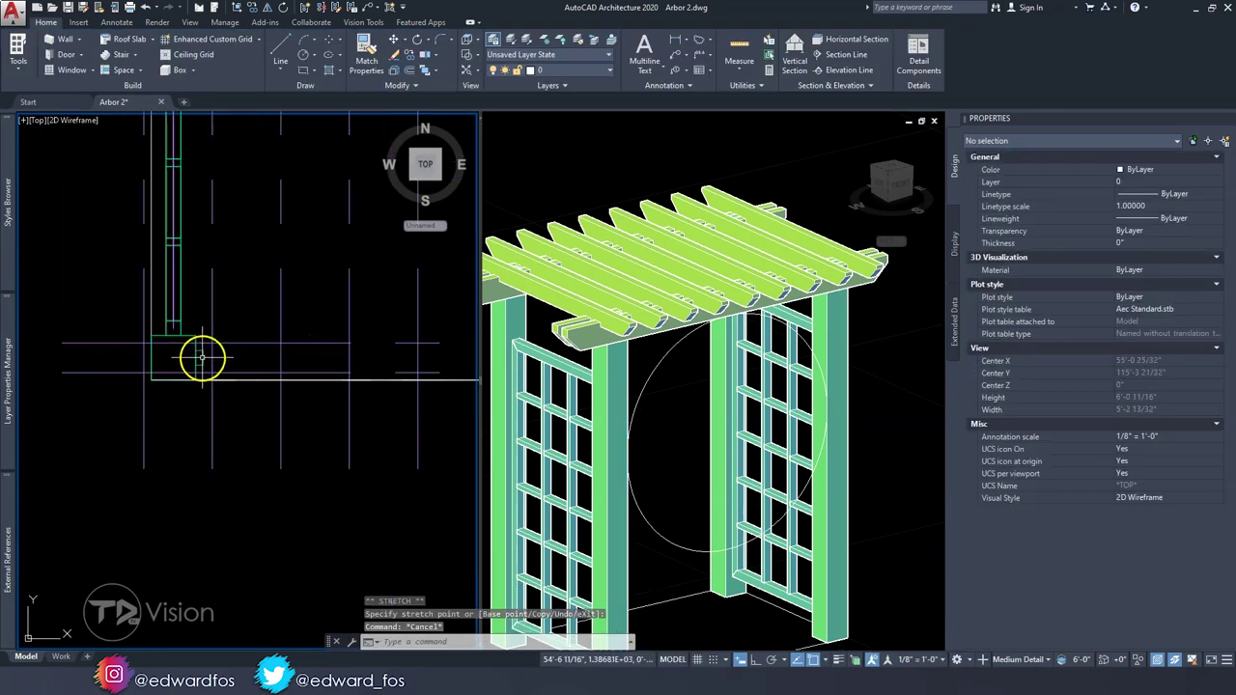
{"action": "scroll", "coordinate": [268, 342], "scroll_direction": "down", "scroll_amount": 3}
{"action": "type", "text": "mi"}
{"action": "key", "text": "Return"}
{"action": "scroll", "coordinate": [247, 319], "scroll_direction": "up", "scroll_amount": 4}
{"action": "left_click", "coordinate": [248, 428]}
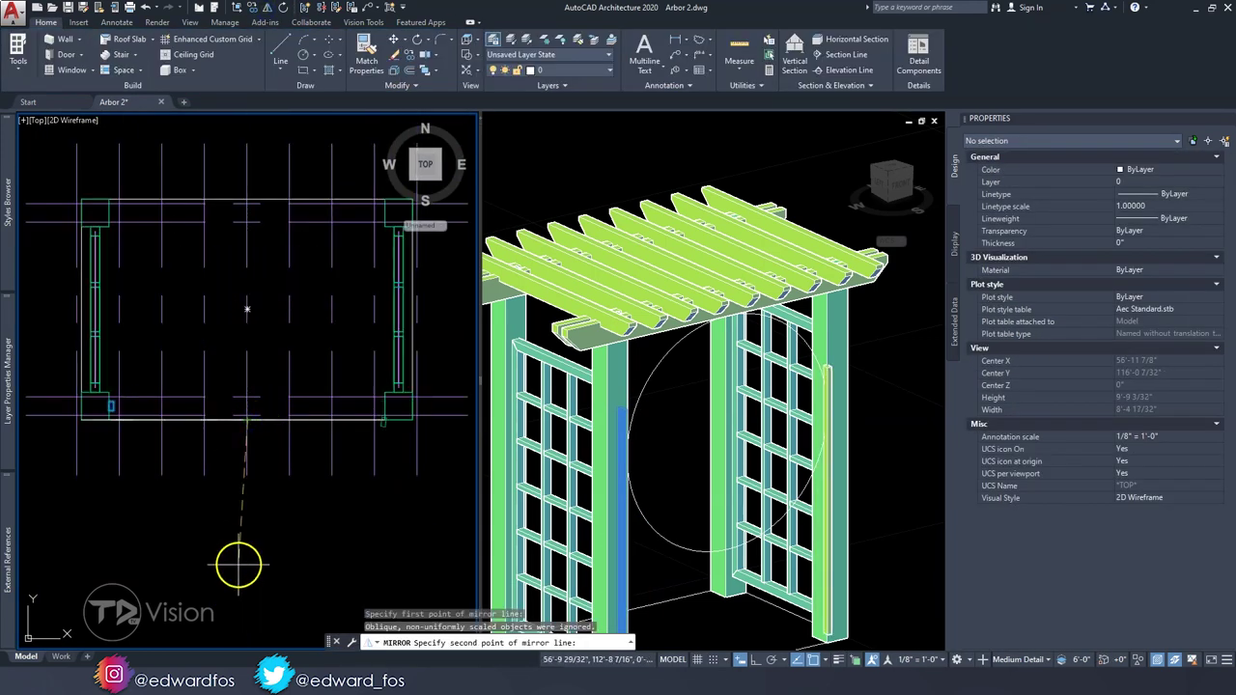
{"action": "left_click", "coordinate": [257, 531]}
Step: Show the left viewport as a front view and align the UCS to a face
{"action": "left_click", "coordinate": [37, 120]}
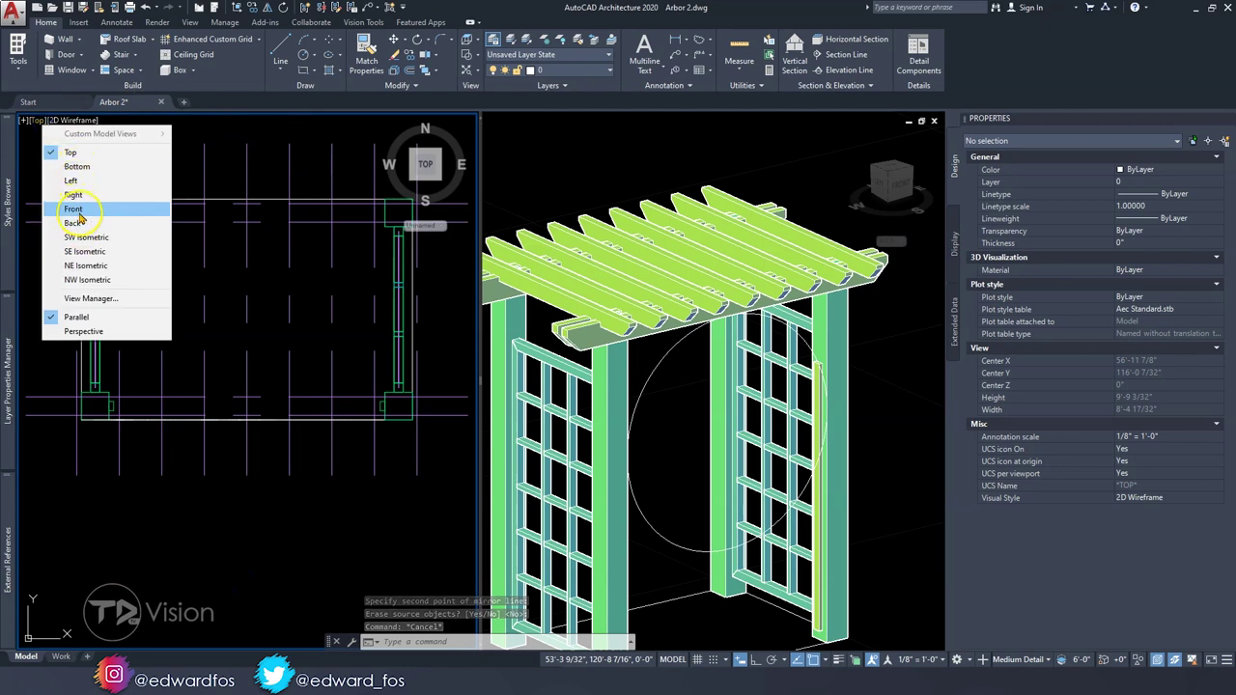
{"action": "left_click", "coordinate": [73, 208]}
{"action": "left_click", "coordinate": [188, 23]}
{"action": "left_click", "coordinate": [191, 60]}
{"action": "left_click", "coordinate": [124, 180]}
{"action": "left_click", "coordinate": [104, 483]}
Step: Select the thin post, then the arch guide circle, in the front elevation
{"action": "scroll", "coordinate": [151, 415], "scroll_direction": "up", "scroll_amount": 3}
{"action": "left_click", "coordinate": [138, 469]}
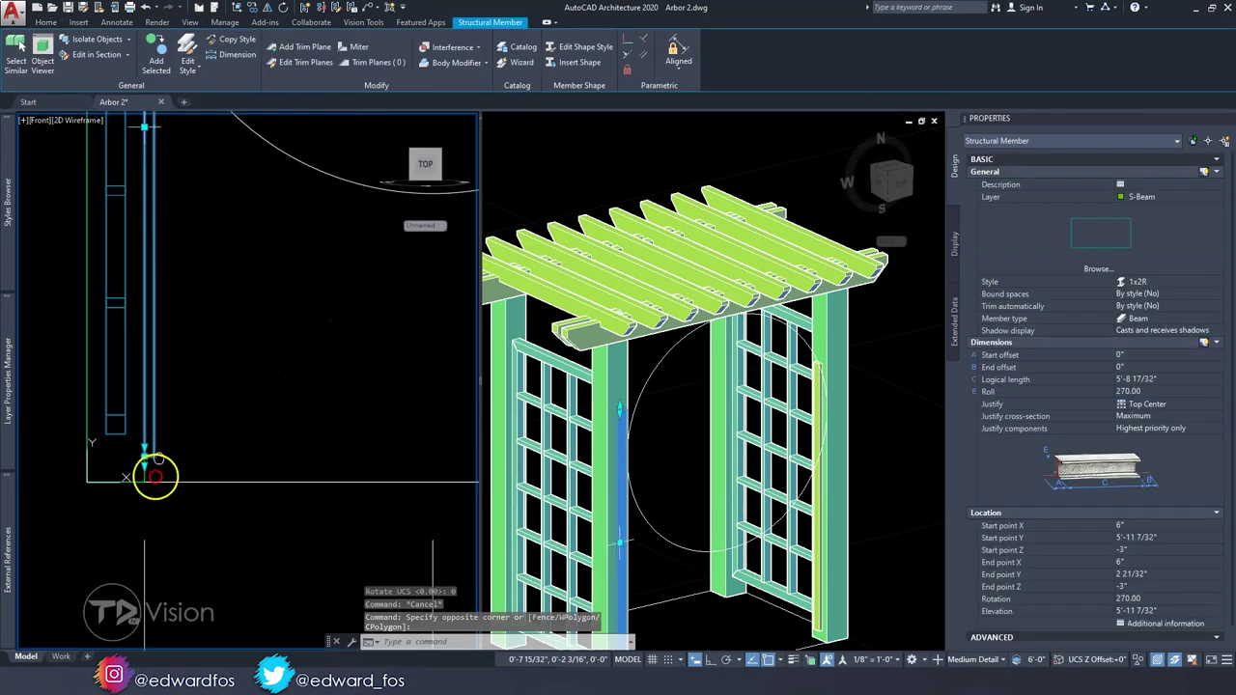
{"action": "left_click", "coordinate": [138, 455]}
{"action": "key", "text": "Escape"}
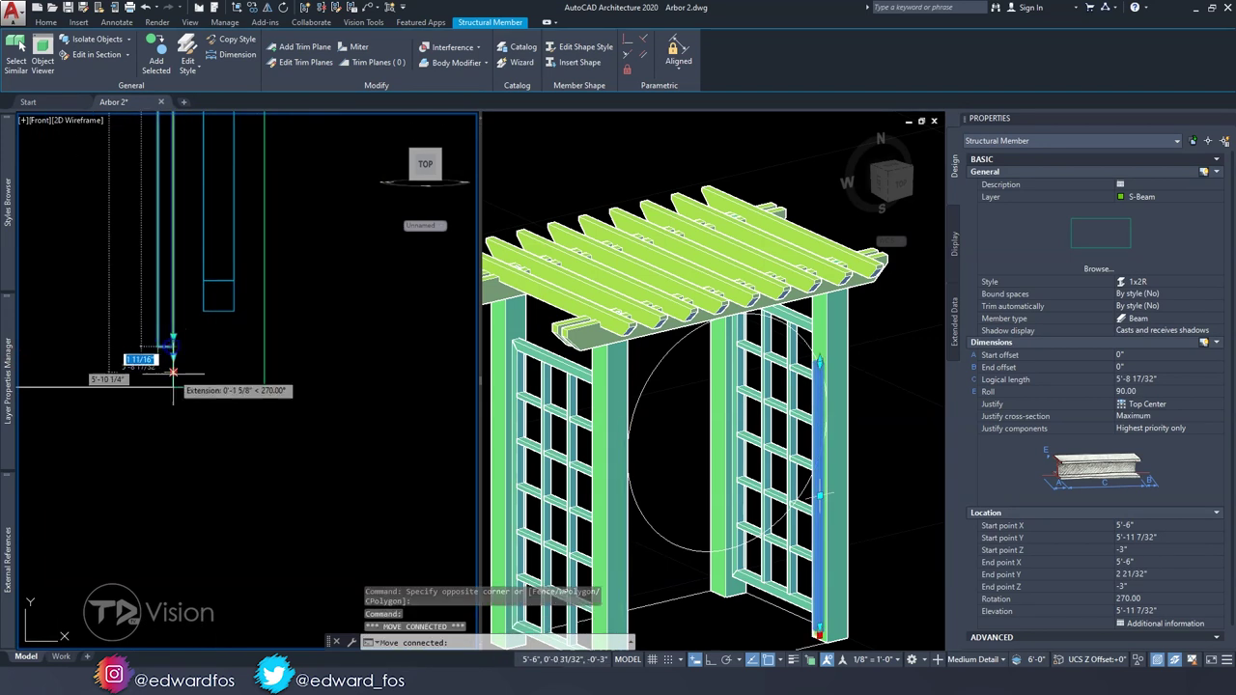
{"action": "left_click_drag", "start_coordinate": [138, 354], "coordinate": [222, 251]}
{"action": "scroll", "coordinate": [165, 290], "scroll_direction": "down", "scroll_amount": 3}
{"action": "scroll", "coordinate": [112, 322], "scroll_direction": "up", "scroll_amount": 5}
Step: Check a point on the guide circle and pan the front elevation slightly
{"action": "left_click", "coordinate": [112, 321]}
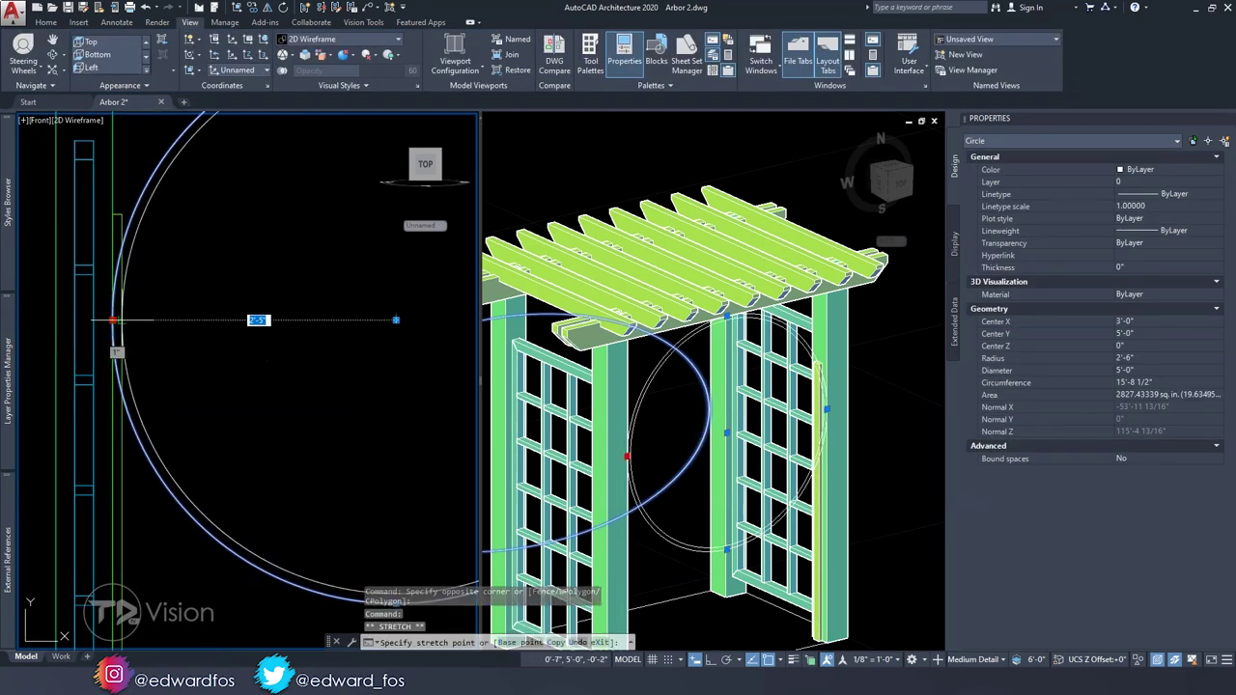
{"action": "key", "text": "Escape"}
{"action": "scroll", "coordinate": [179, 290], "scroll_direction": "down", "scroll_amount": 5}
{"action": "scroll", "coordinate": [178, 293], "scroll_direction": "up", "scroll_amount": 2}
{"action": "middle_click_drag", "start_coordinate": [187, 308], "coordinate": [191, 335]}
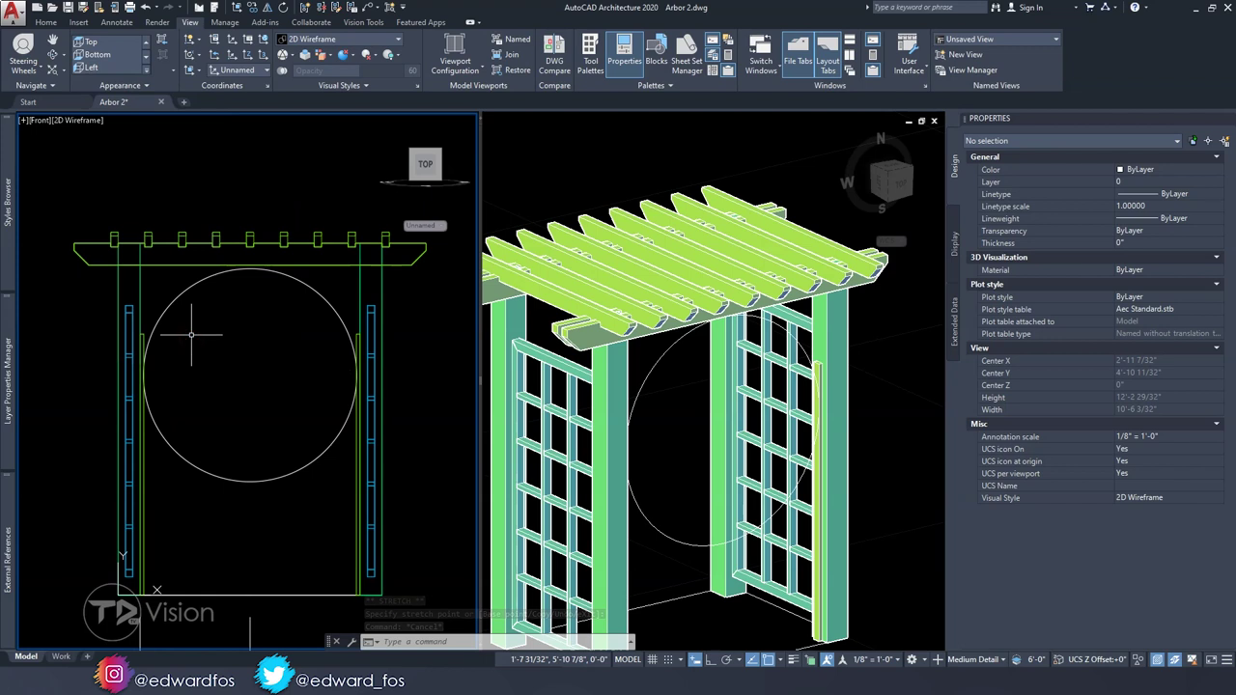
{"action": "left_click", "coordinate": [47, 23]}
{"action": "left_click", "coordinate": [196, 71]}
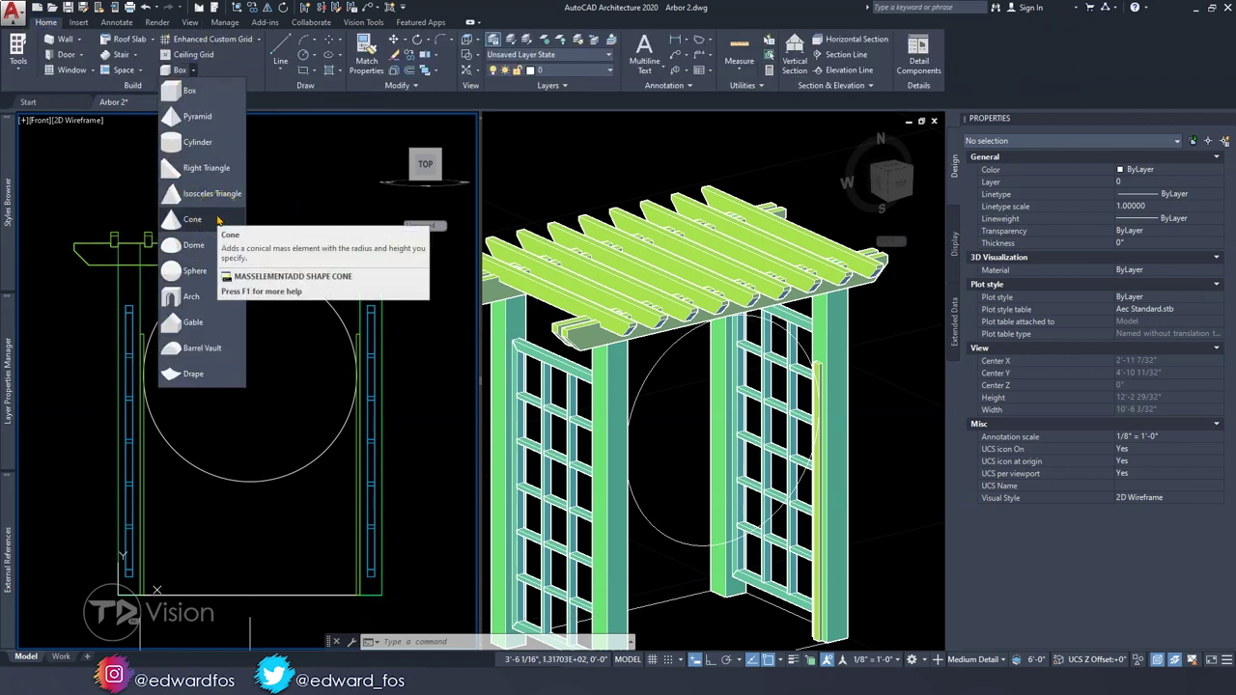
Step: Place a Barrel Vault mass element and reset the UCS to world
{"action": "left_click", "coordinate": [198, 348]}
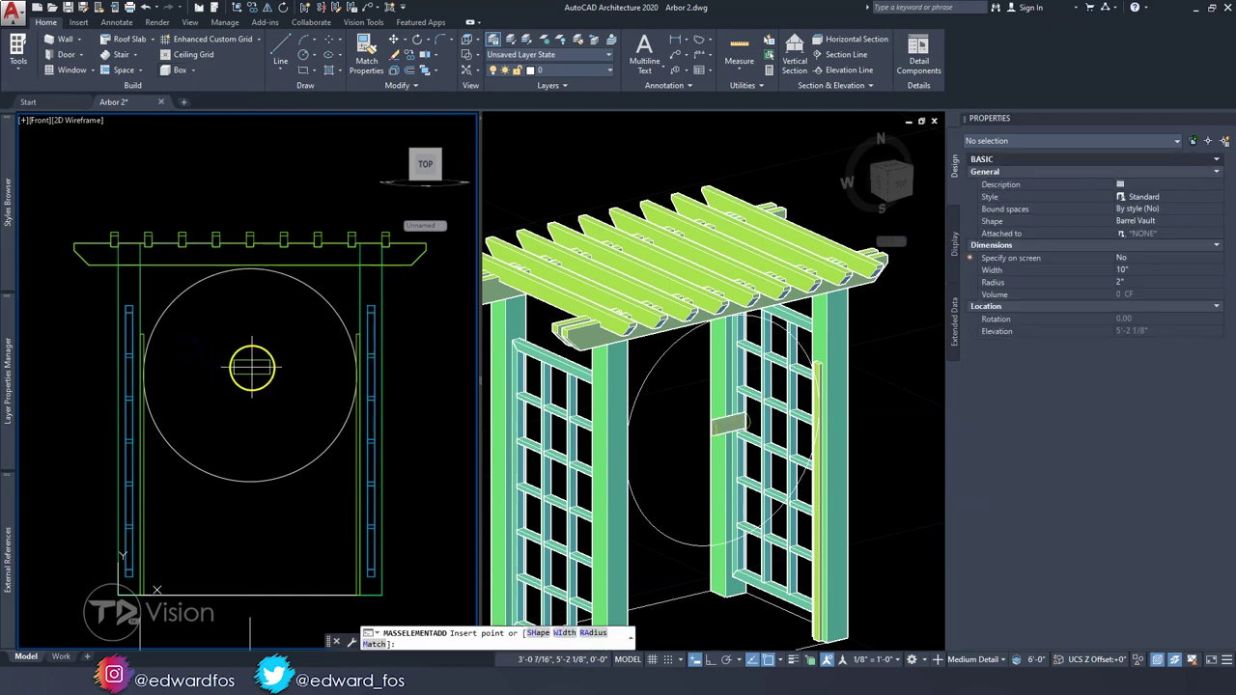
{"action": "left_click", "coordinate": [413, 359]}
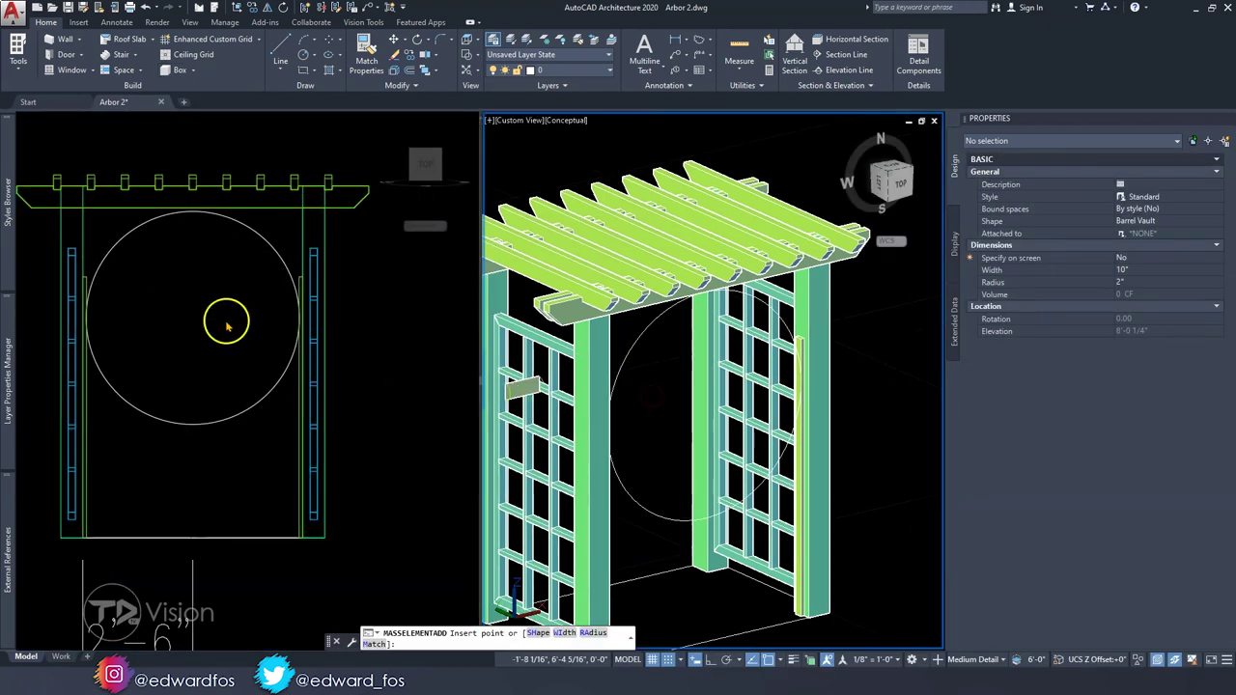
{"action": "left_click", "coordinate": [454, 239]}
{"action": "left_click", "coordinate": [231, 335]}
{"action": "key", "text": "Escape"}
{"action": "left_click", "coordinate": [33, 120]}
{"action": "left_click", "coordinate": [43, 145]}
Step: Select the placed barrel vault and zoom in on it
{"action": "left_click", "coordinate": [192, 70]}
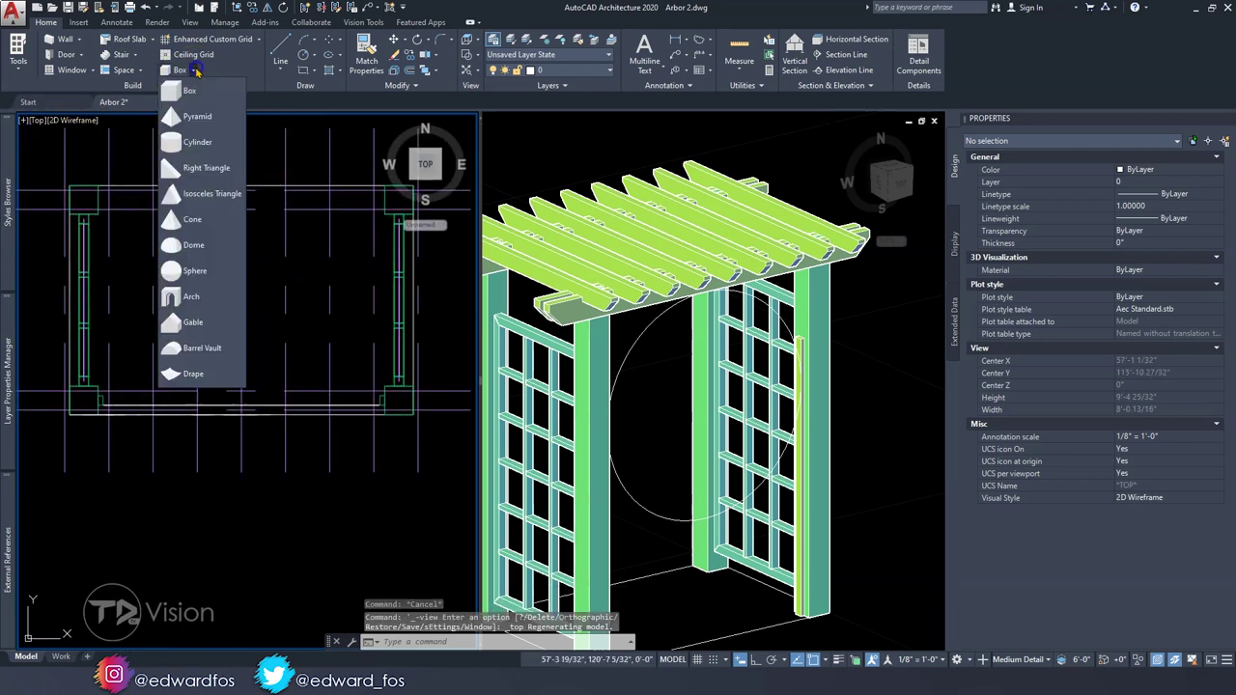
{"action": "left_click", "coordinate": [193, 348]}
{"action": "scroll", "coordinate": [221, 483], "scroll_direction": "up", "scroll_amount": 4}
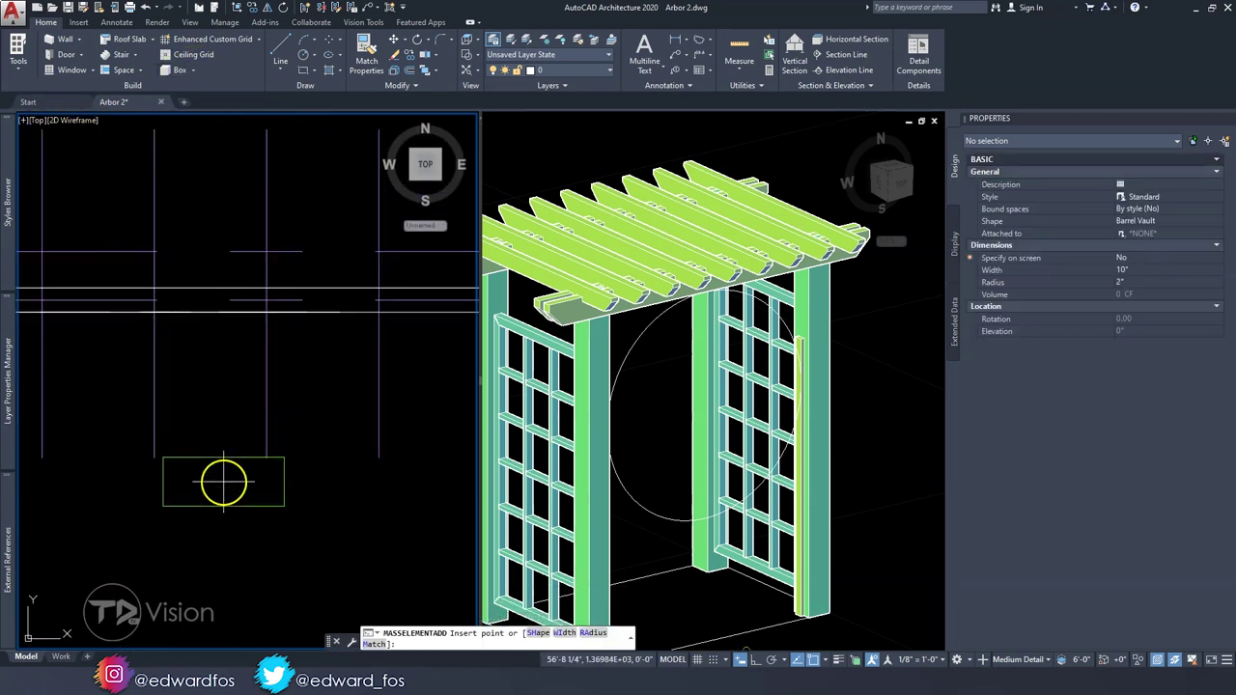
{"action": "key", "text": "Escape"}
{"action": "left_click", "coordinate": [284, 507]}
{"action": "left_click", "coordinate": [36, 119]}
{"action": "left_click", "coordinate": [253, 8]}
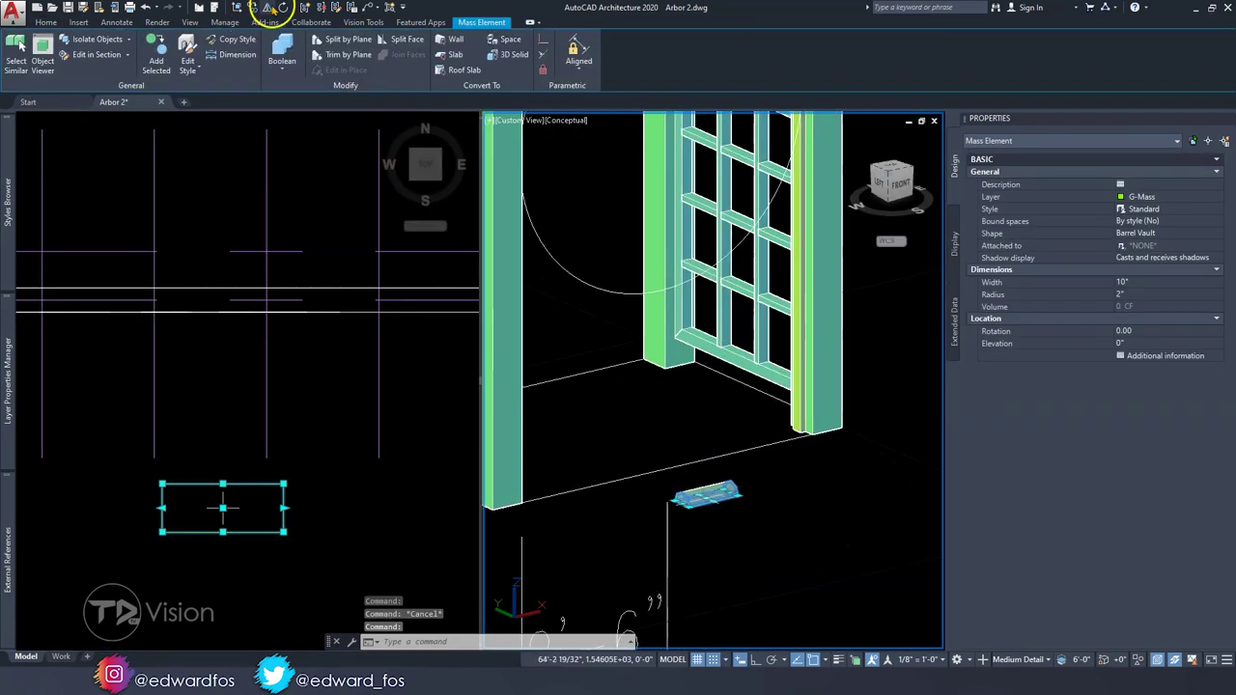
{"action": "left_click", "coordinate": [226, 467]}
Step: Rotate the barrel vault 90° and give it a 2" width and 2'-5" radius
{"action": "left_click", "coordinate": [283, 6]}
{"action": "left_click", "coordinate": [223, 507]}
{"action": "type", "text": "90"}
{"action": "key", "text": "Return"}
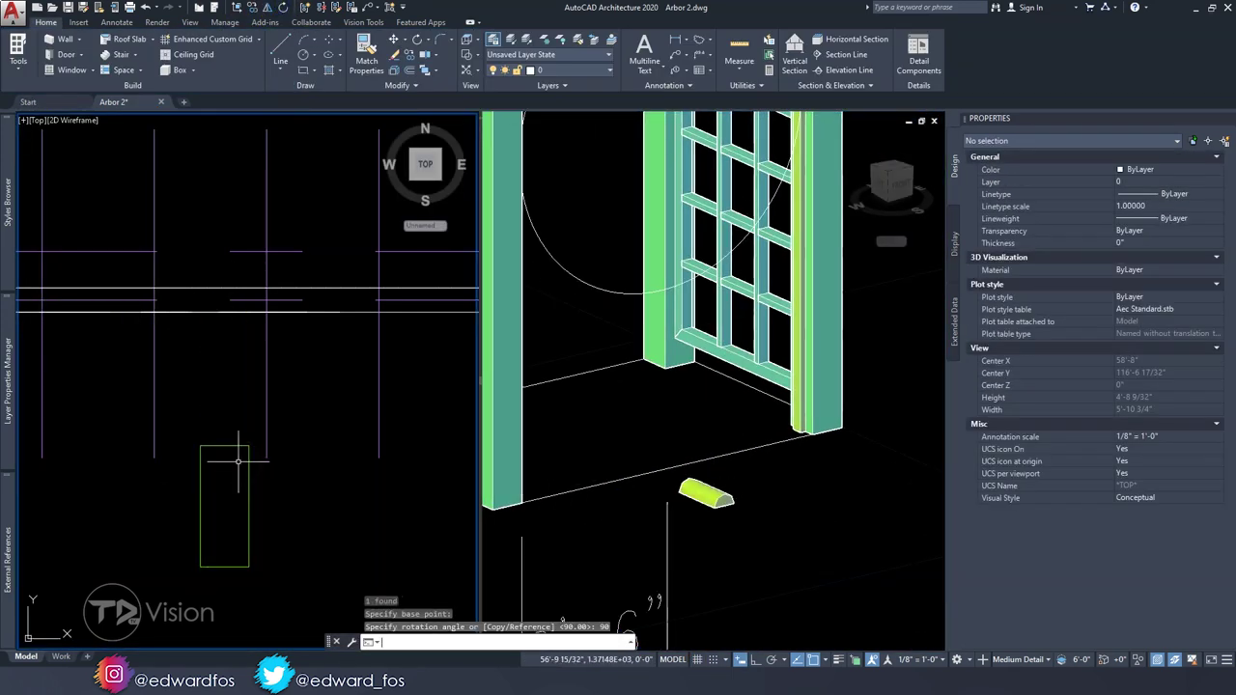
{"action": "left_click", "coordinate": [1114, 299]}
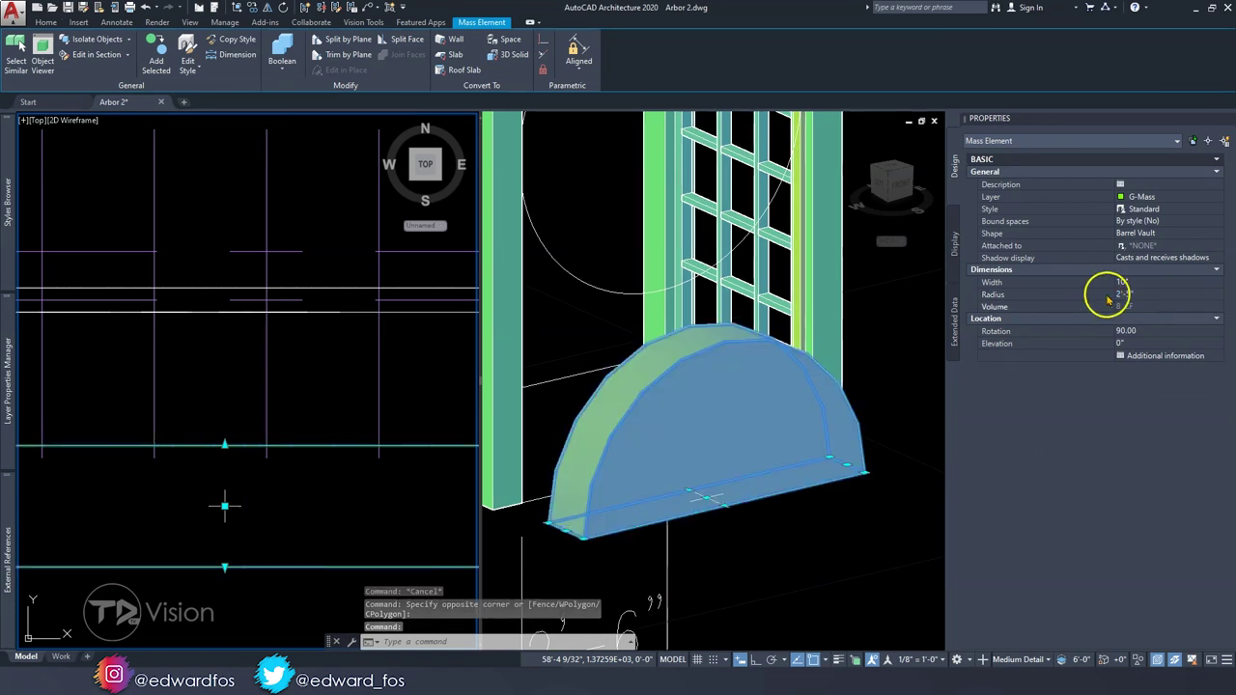
{"action": "scroll", "coordinate": [310, 362], "scroll_direction": "down", "scroll_amount": 3}
{"action": "left_click", "coordinate": [404, 373]}
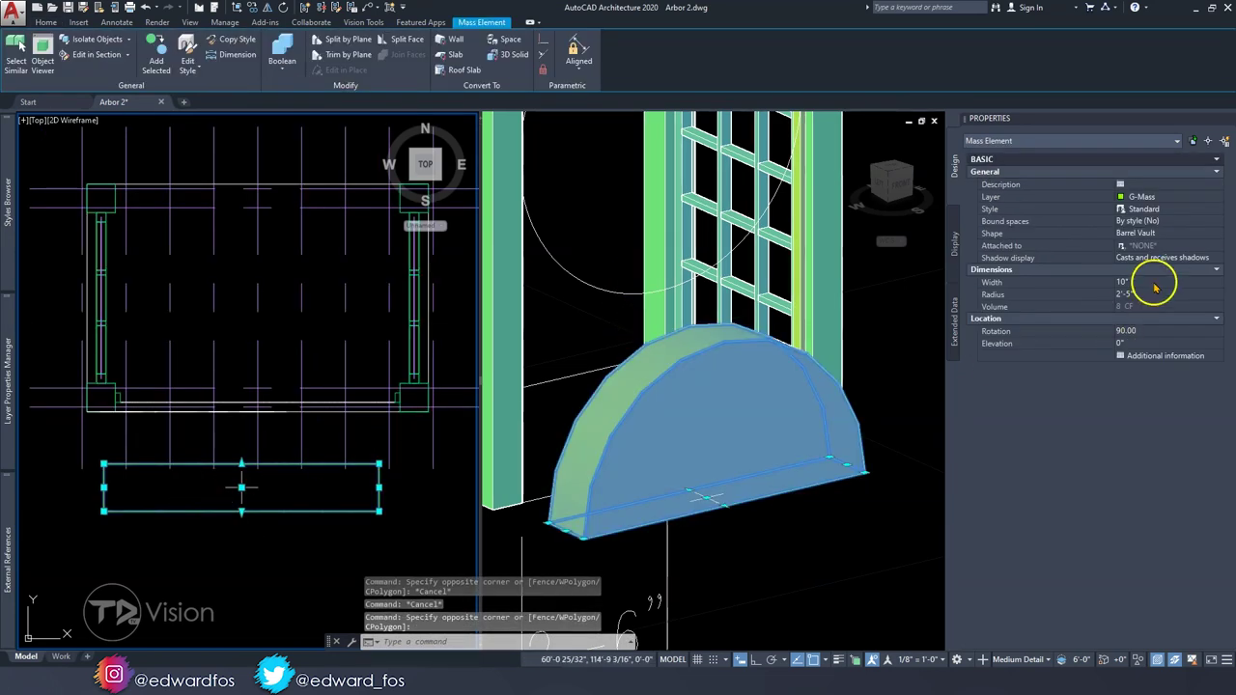
{"action": "type", "text": "2"}
{"action": "key", "text": "Tab"}
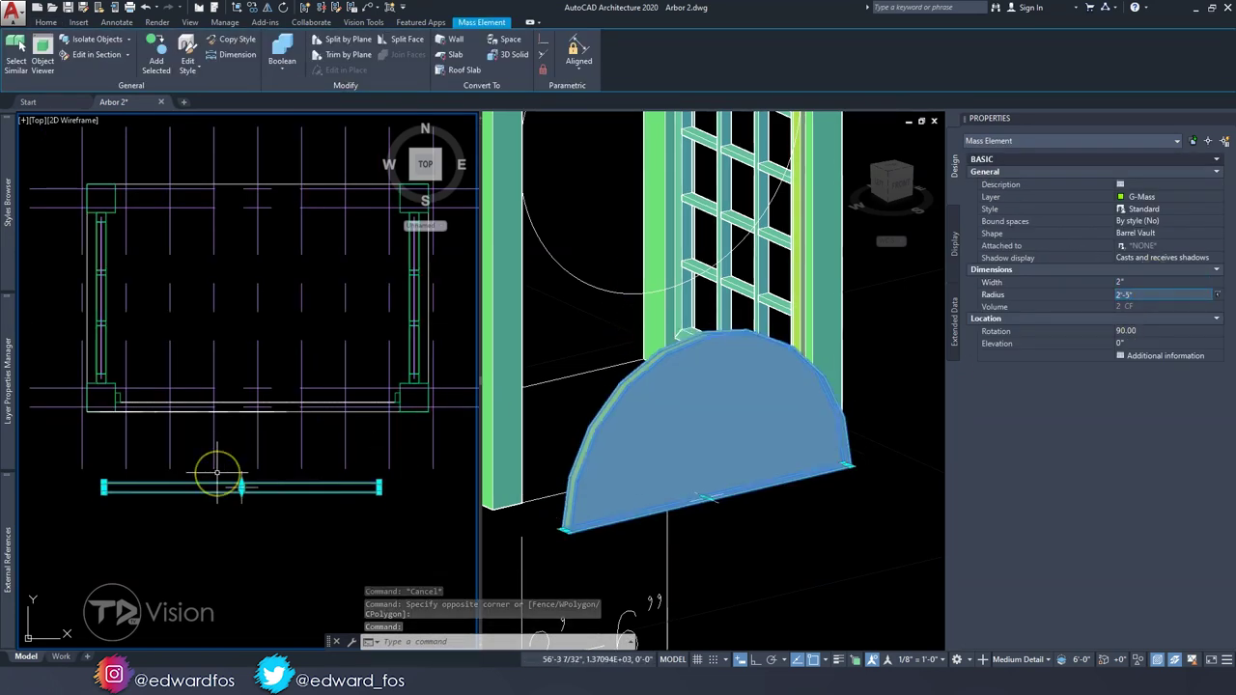
Step: Move the barrel vault into the arbor base under the beams
{"action": "key", "text": "Escape"}
{"action": "left_click", "coordinate": [241, 488]}
{"action": "type", "text": "m"}
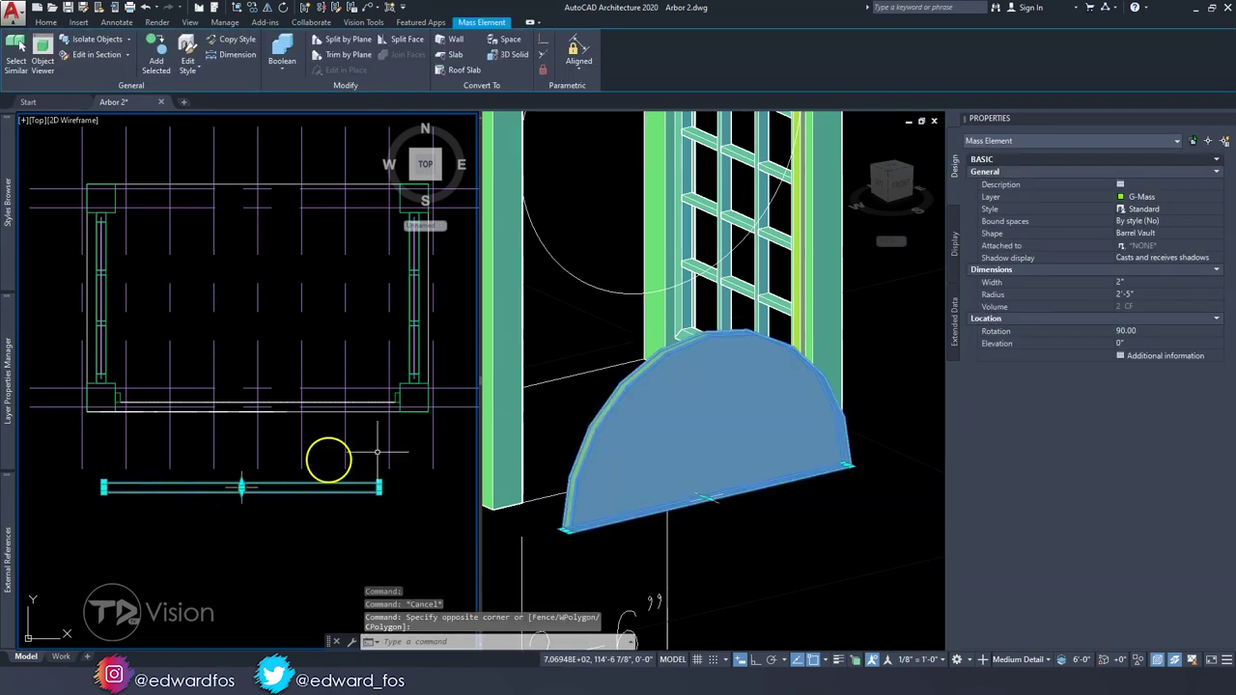
{"action": "key", "text": "Return"}
{"action": "left_click", "coordinate": [677, 386]}
{"action": "scroll", "coordinate": [665, 506], "scroll_direction": "up", "scroll_amount": 5}
{"action": "scroll", "coordinate": [665, 506], "scroll_direction": "down", "scroll_amount": 5}
{"action": "left_click", "coordinate": [792, 544]}
{"action": "scroll", "coordinate": [690, 541], "scroll_direction": "up", "scroll_amount": 3}
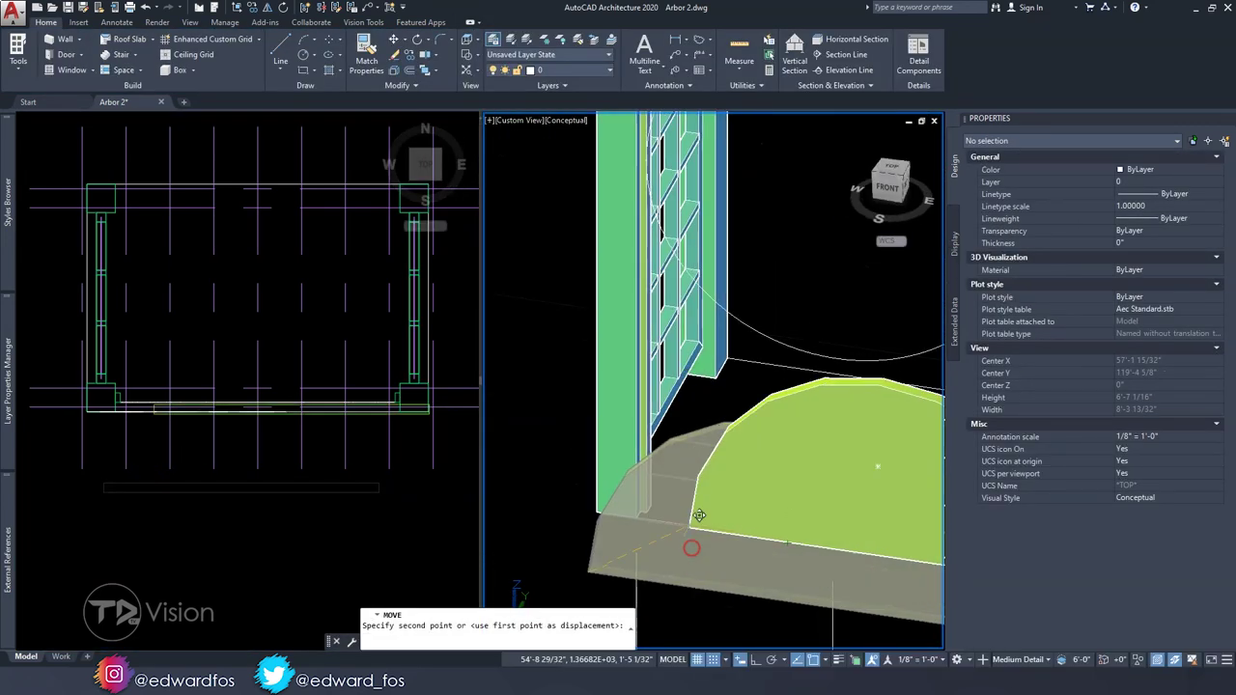
{"action": "left_click", "coordinate": [538, 500]}
{"action": "scroll", "coordinate": [686, 467], "scroll_direction": "down", "scroll_amount": 5}
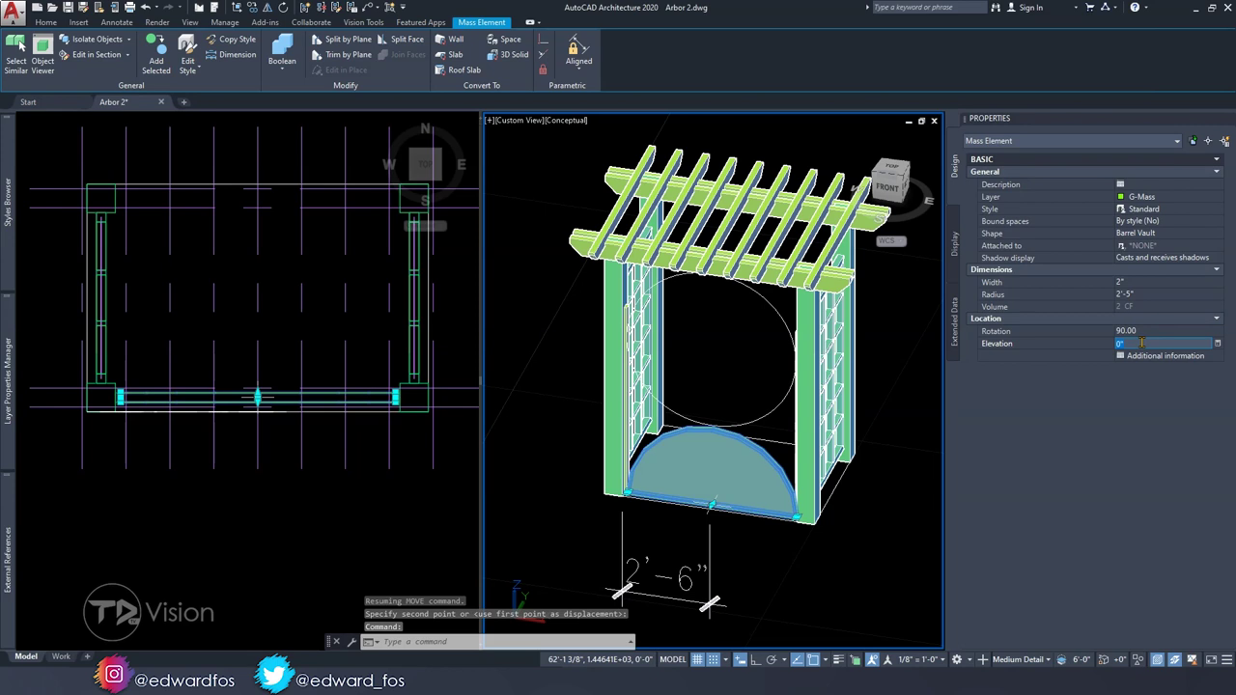
Step: Show the 3D viewport as a front view and try repositioning the vault
{"action": "left_click", "coordinate": [522, 120]}
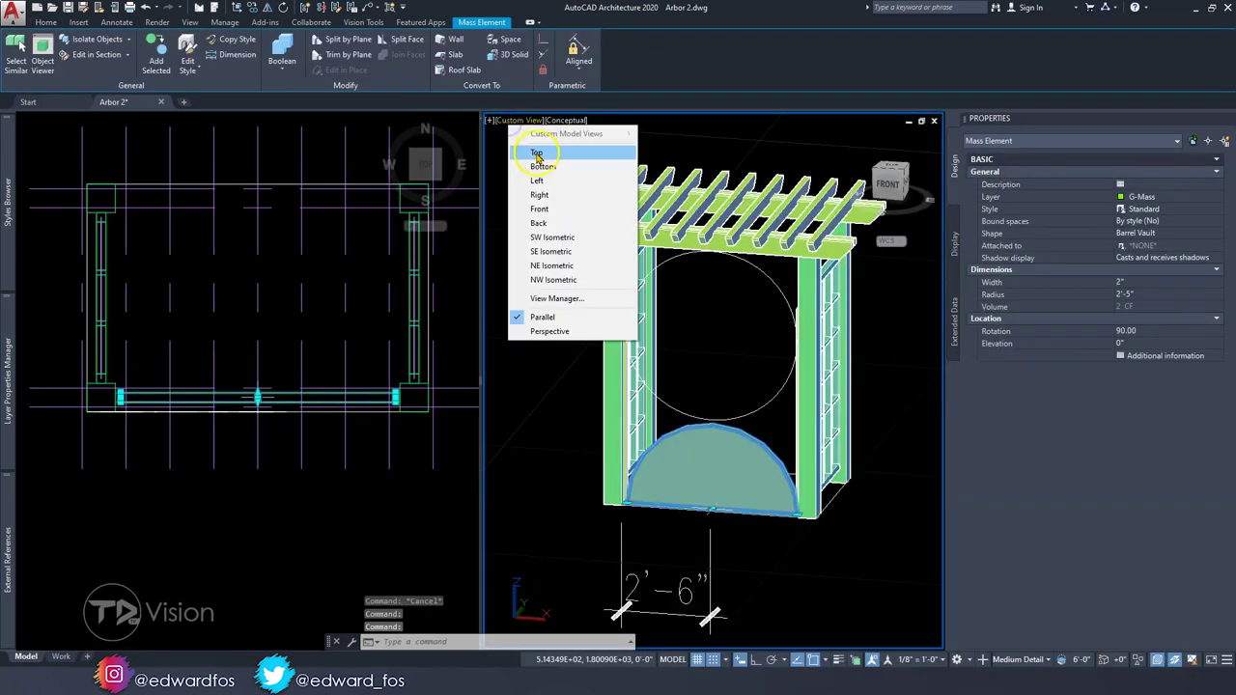
{"action": "left_click", "coordinate": [539, 208]}
{"action": "left_click", "coordinate": [724, 367]}
{"action": "key", "text": "m"}
{"action": "key", "text": "Return"}
{"action": "scroll", "coordinate": [701, 395], "scroll_direction": "up", "scroll_amount": 2}
{"action": "left_click", "coordinate": [702, 395]}
{"action": "scroll", "coordinate": [701, 395], "scroll_direction": "down", "scroll_amount": 2}
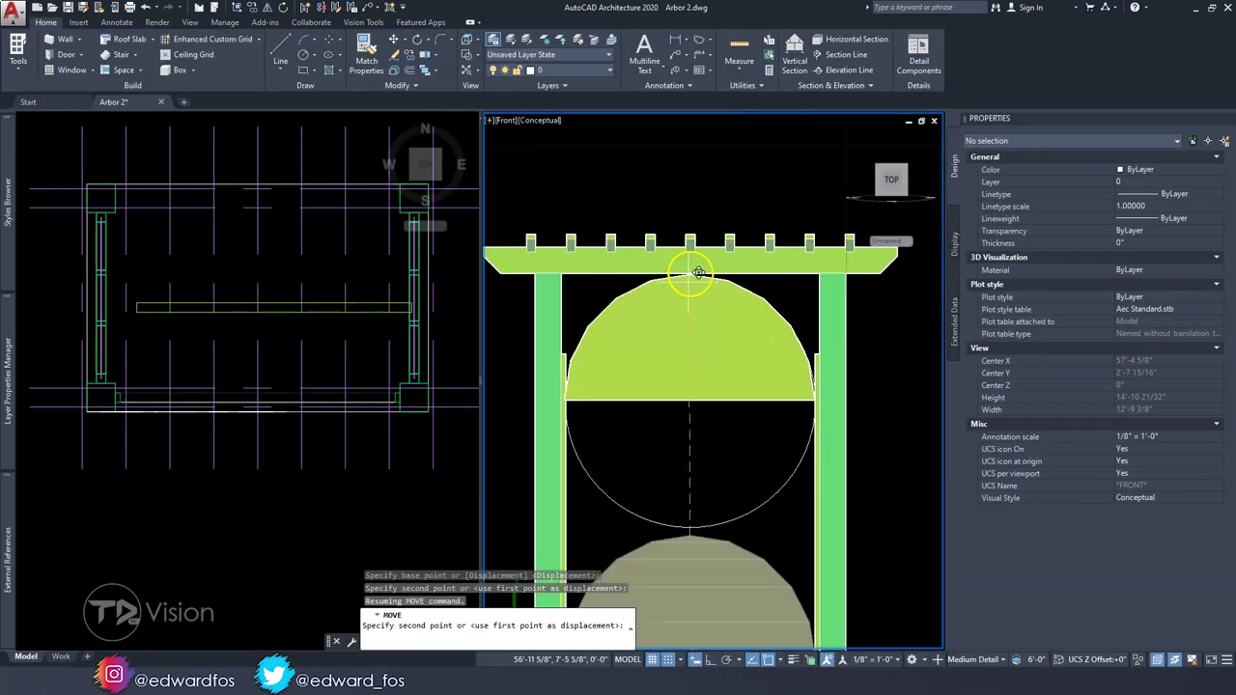
{"action": "scroll", "coordinate": [699, 273], "scroll_direction": "up", "scroll_amount": 1}
{"action": "key", "text": "Escape"}
Step: Copy the barrel vault onto its base midpoint
{"action": "scroll", "coordinate": [655, 396], "scroll_direction": "down", "scroll_amount": 3}
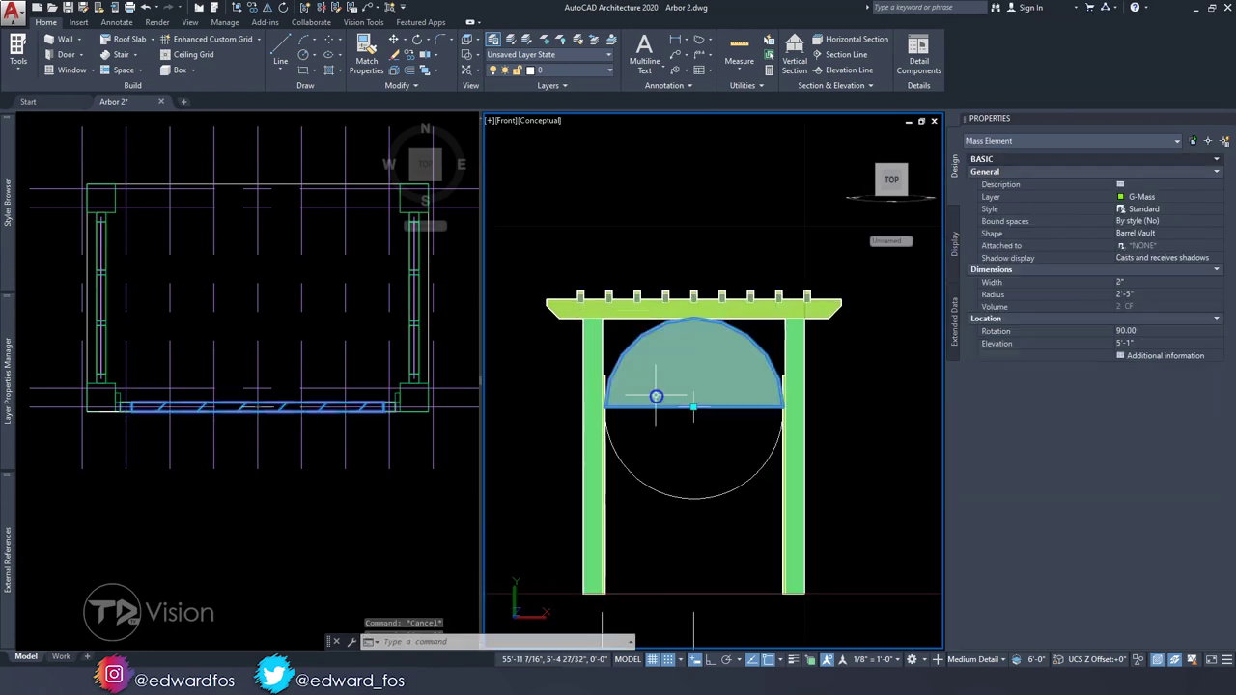
{"action": "left_click", "coordinate": [656, 396]}
{"action": "scroll", "coordinate": [674, 384], "scroll_direction": "up", "scroll_amount": 3}
{"action": "type", "text": "co"}
{"action": "key", "text": "Return"}
{"action": "left_click", "coordinate": [701, 430]}
{"action": "left_click", "coordinate": [705, 430]}
{"action": "key", "text": "Escape"}
Step: Set the copied vault's radius to 2'-9"
{"action": "left_click", "coordinate": [709, 425]}
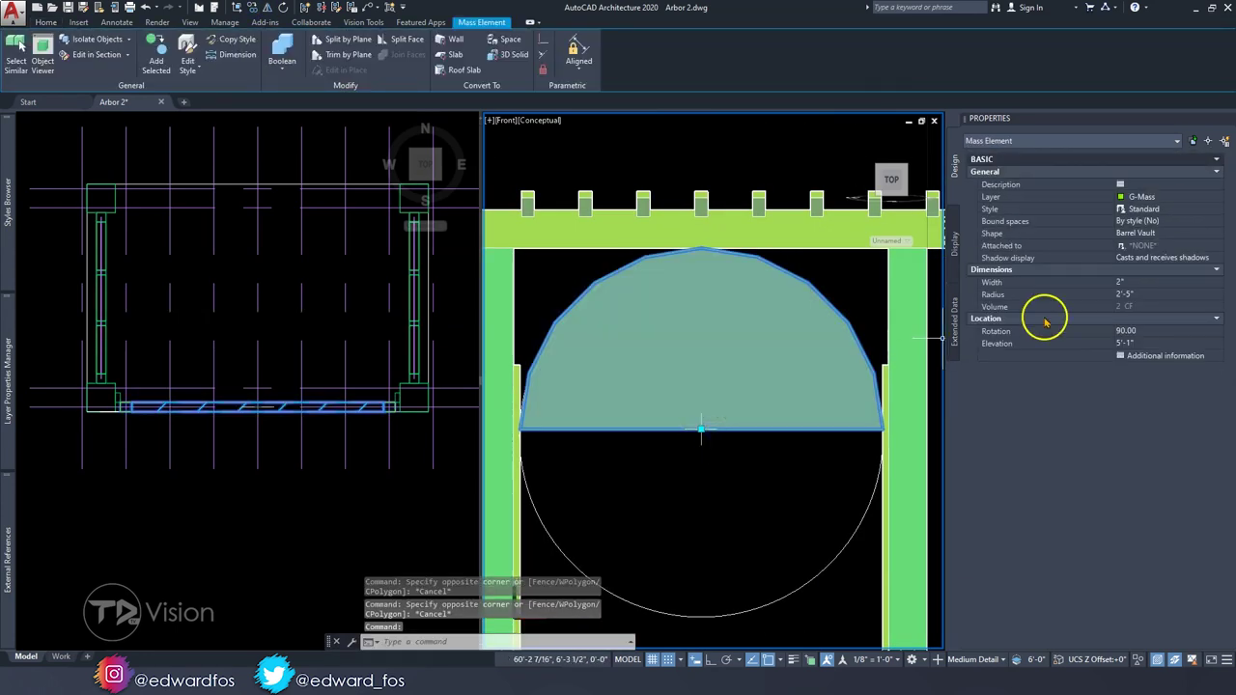
{"action": "left_click", "coordinate": [1150, 296]}
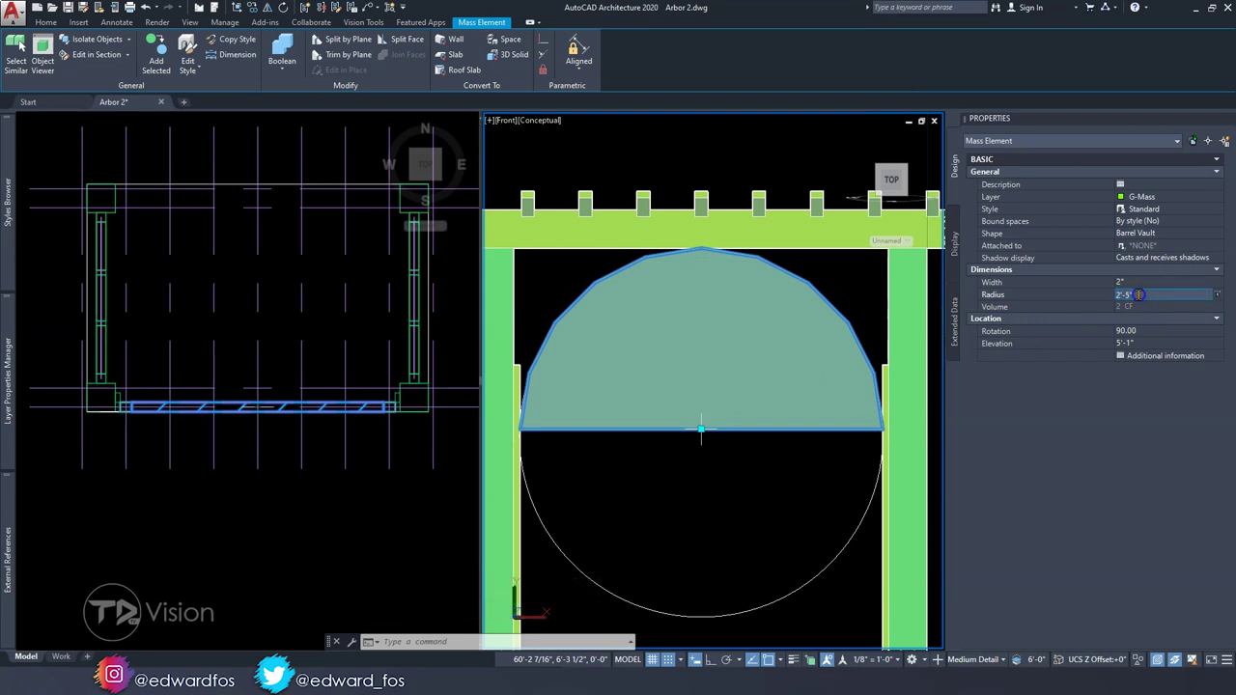
{"action": "type", "text": "9\""}
{"action": "key", "text": "Return"}
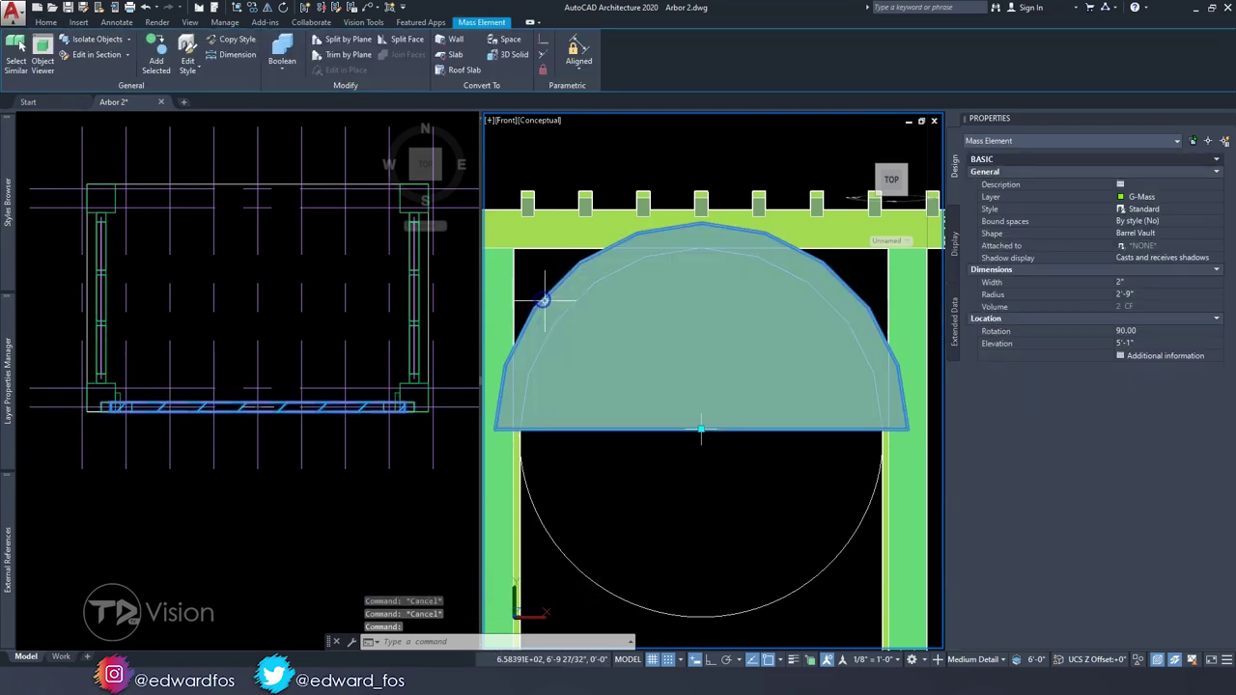
{"action": "left_click", "coordinate": [282, 60]}
{"action": "left_click", "coordinate": [290, 97]}
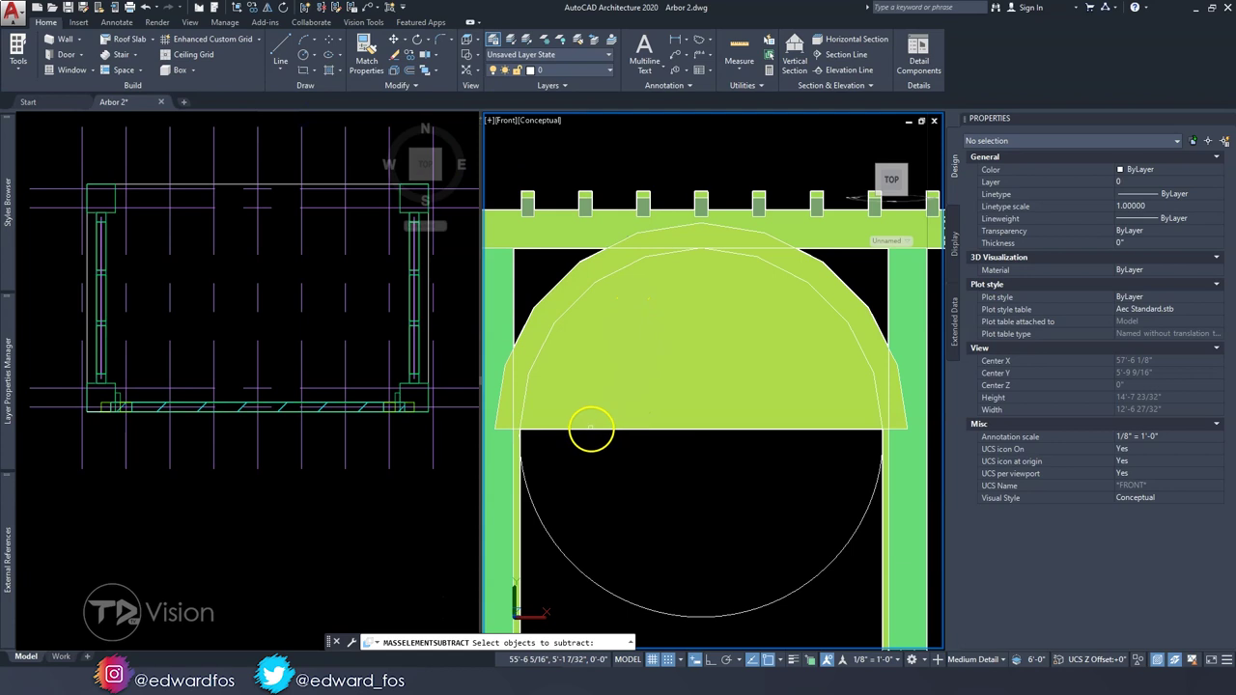
Step: Subtract the smaller vault to form the arch band, then move it down under the beams
{"action": "left_click", "coordinate": [590, 428]}
{"action": "key", "text": "Return"}
{"action": "left_click", "coordinate": [586, 635]}
{"action": "left_click", "coordinate": [602, 284]}
{"action": "type", "text": "m"}
{"action": "key", "text": "Return"}
{"action": "left_click", "coordinate": [676, 318]}
{"action": "left_click", "coordinate": [709, 351]}
Step: Erase the guide circle, then start and cancel a Split by Plane on the arch
{"action": "left_click", "coordinate": [549, 254]}
{"action": "left_click", "coordinate": [556, 459]}
{"action": "key", "text": "Delete"}
{"action": "left_click", "coordinate": [596, 312]}
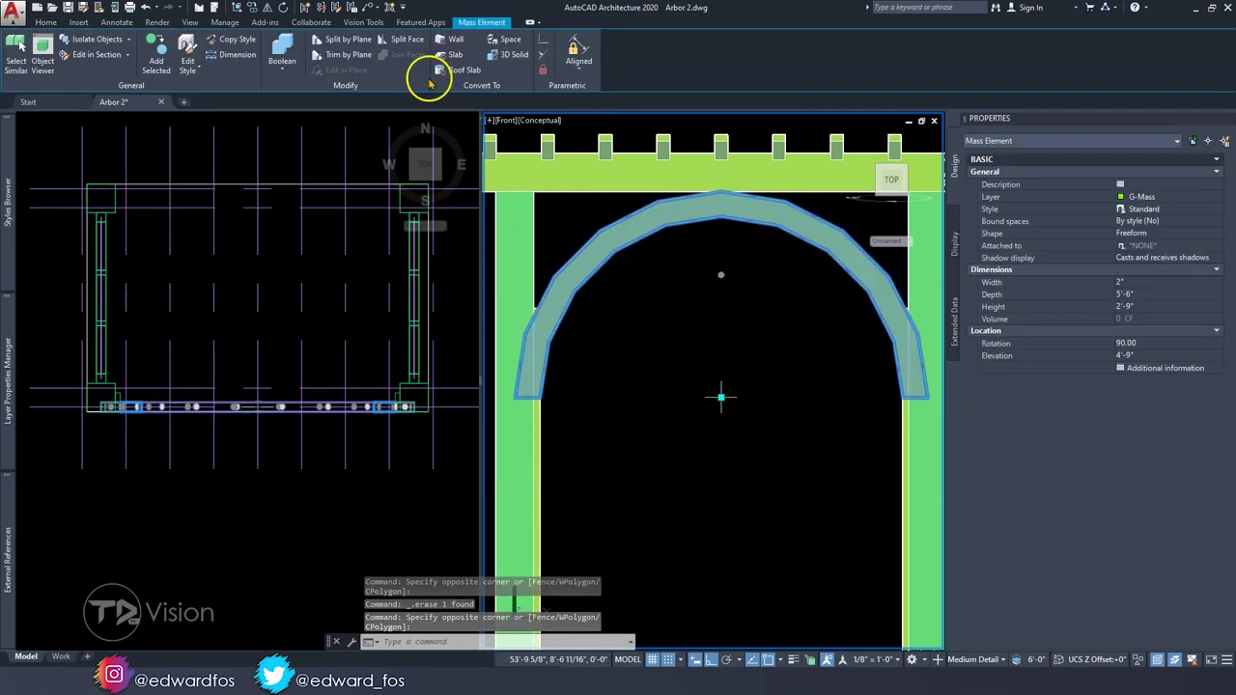
{"action": "left_click", "coordinate": [343, 39]}
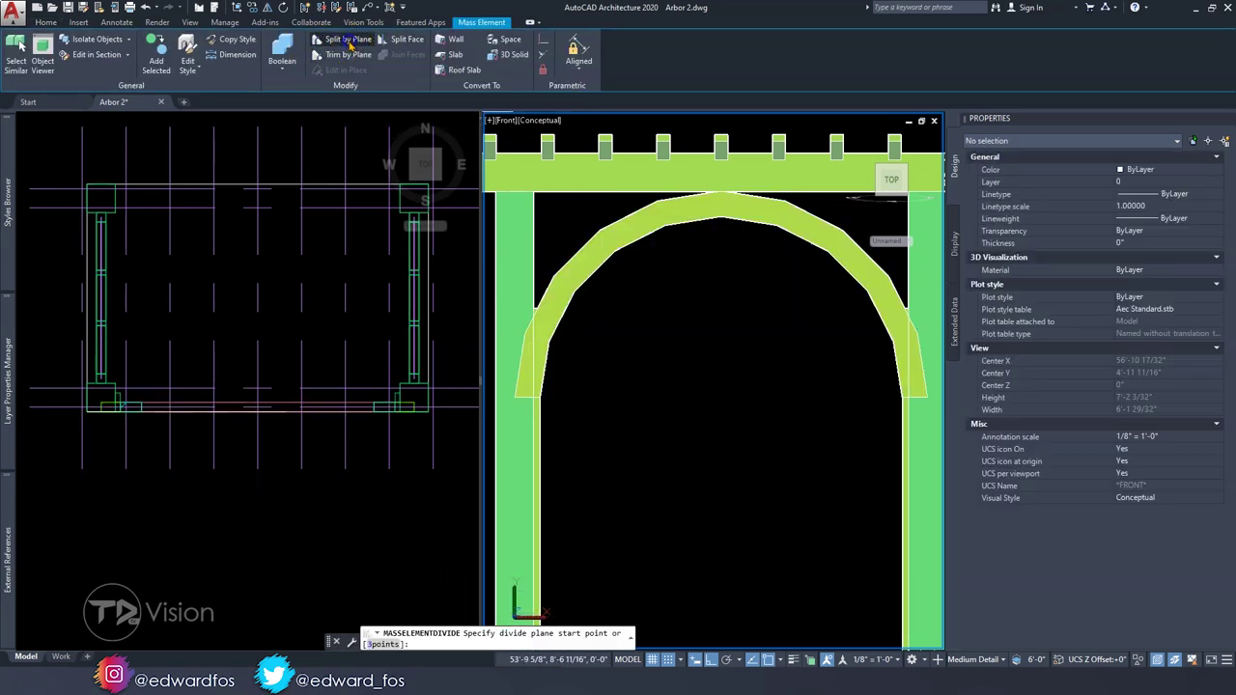
{"action": "scroll", "coordinate": [531, 251], "scroll_direction": "up", "scroll_amount": 2}
{"action": "key", "text": "Escape"}
Step: Orbit the model and switch the left viewport to a Front view
{"action": "left_click", "coordinate": [551, 295]}
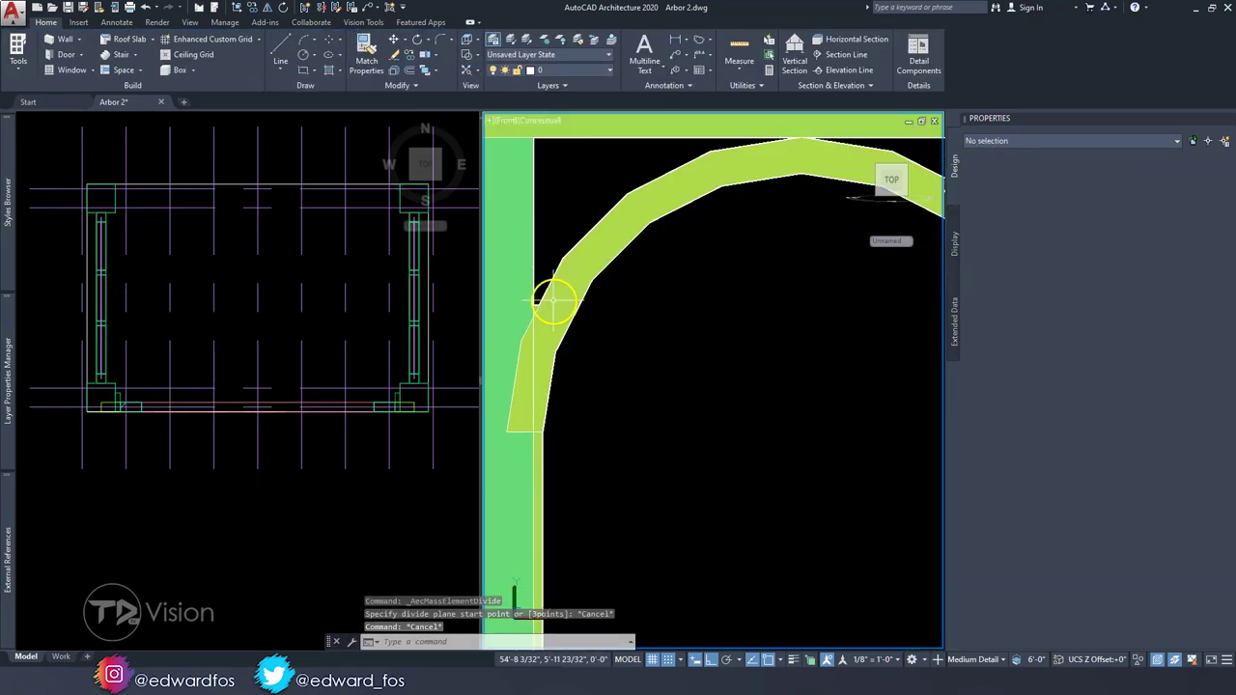
{"action": "middle_click_drag", "start_coordinate": [612, 296], "coordinate": [685, 282], "text": "shift"}
{"action": "key", "text": "Escape"}
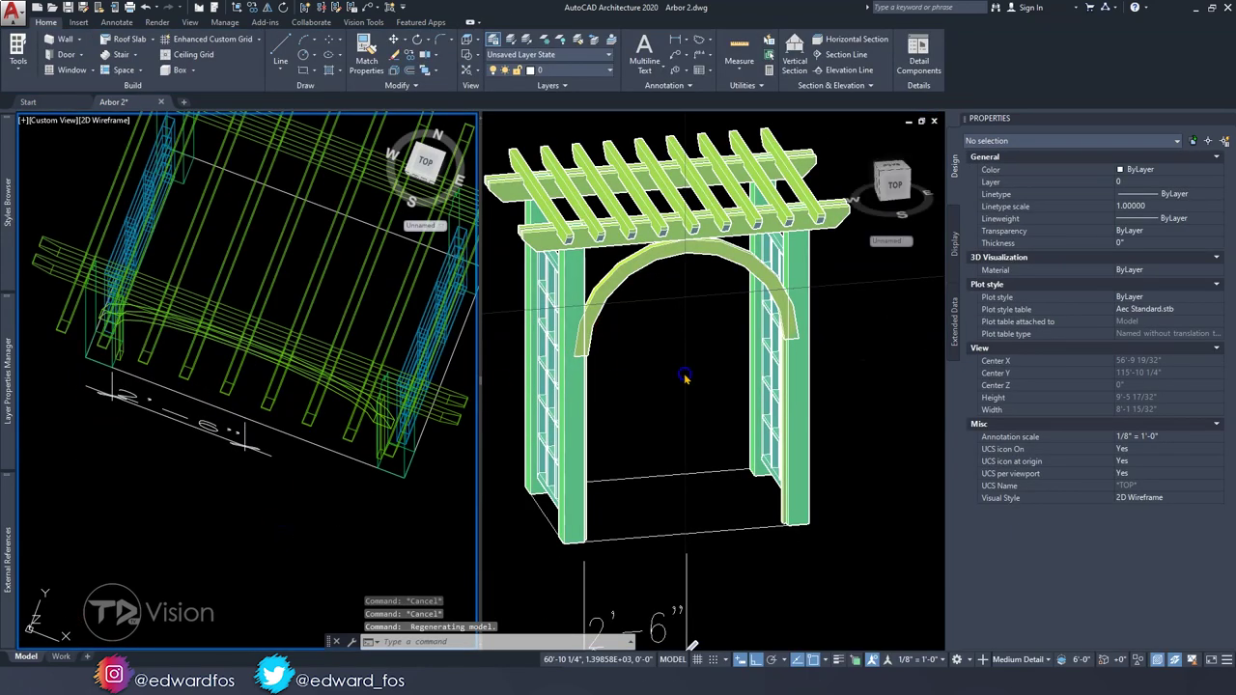
{"action": "middle_click_drag", "start_coordinate": [676, 386], "coordinate": [68, 169], "text": "shift"}
{"action": "left_click", "coordinate": [68, 169]}
{"action": "left_click", "coordinate": [58, 120]}
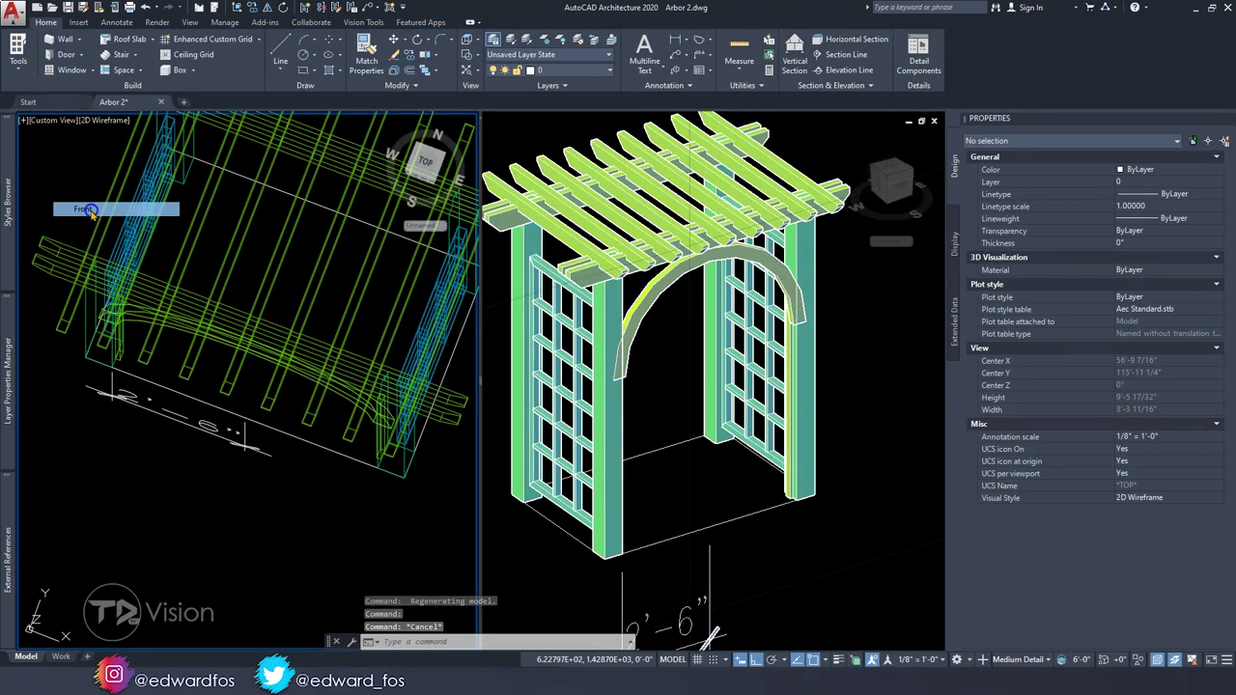
{"action": "left_click", "coordinate": [77, 212]}
Step: Split the arch with a plane at the first post's edge
{"action": "left_click", "coordinate": [273, 228]}
{"action": "left_click", "coordinate": [344, 40]}
{"action": "scroll", "coordinate": [144, 290], "scroll_direction": "up", "scroll_amount": 2}
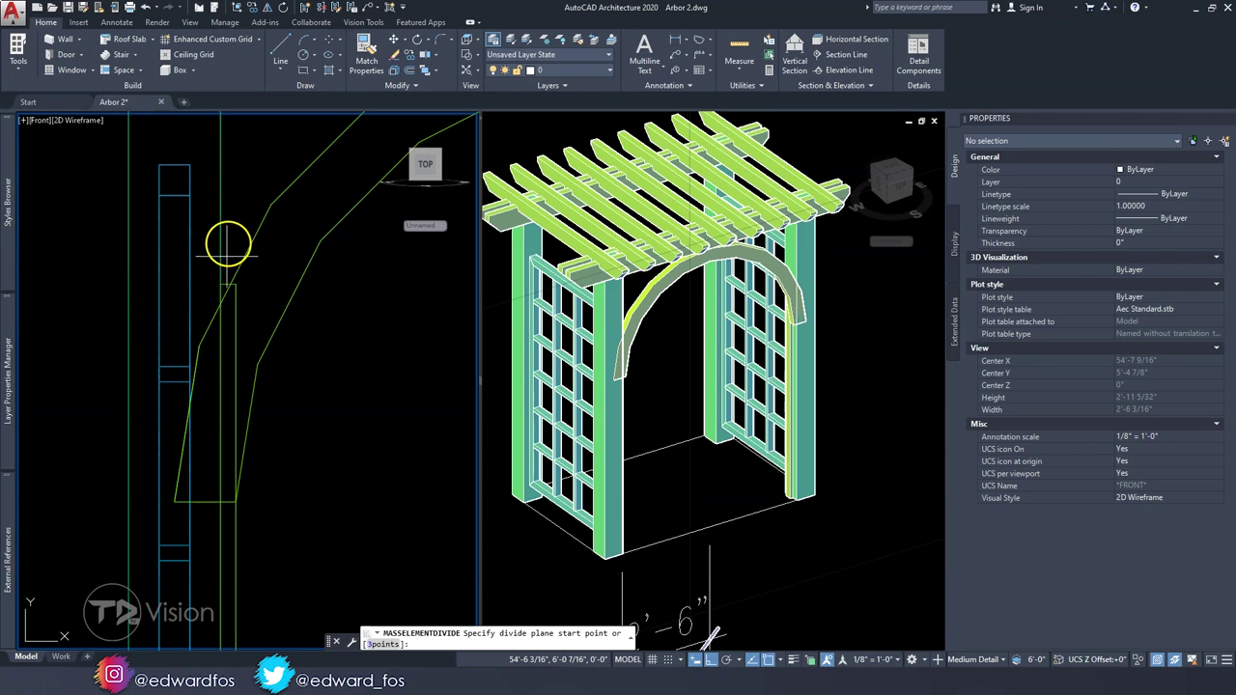
{"action": "scroll", "coordinate": [221, 276], "scroll_direction": "up", "scroll_amount": 2}
{"action": "left_click", "coordinate": [222, 203]}
{"action": "left_click", "coordinate": [219, 626]}
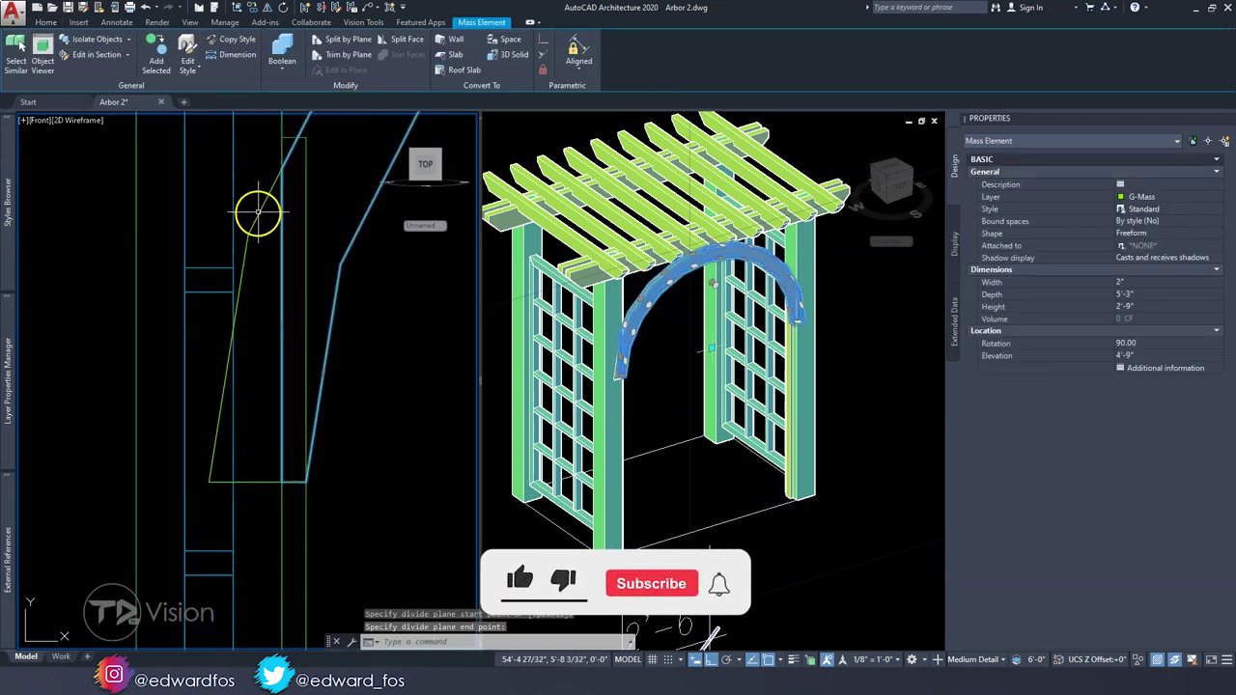
{"action": "scroll", "coordinate": [221, 290], "scroll_direction": "down", "scroll_amount": 3}
Step: Split the arch's other end with a plane at the second post
{"action": "left_click", "coordinate": [287, 220]}
{"action": "left_click", "coordinate": [343, 40]}
{"action": "scroll", "coordinate": [290, 260], "scroll_direction": "up", "scroll_amount": 2}
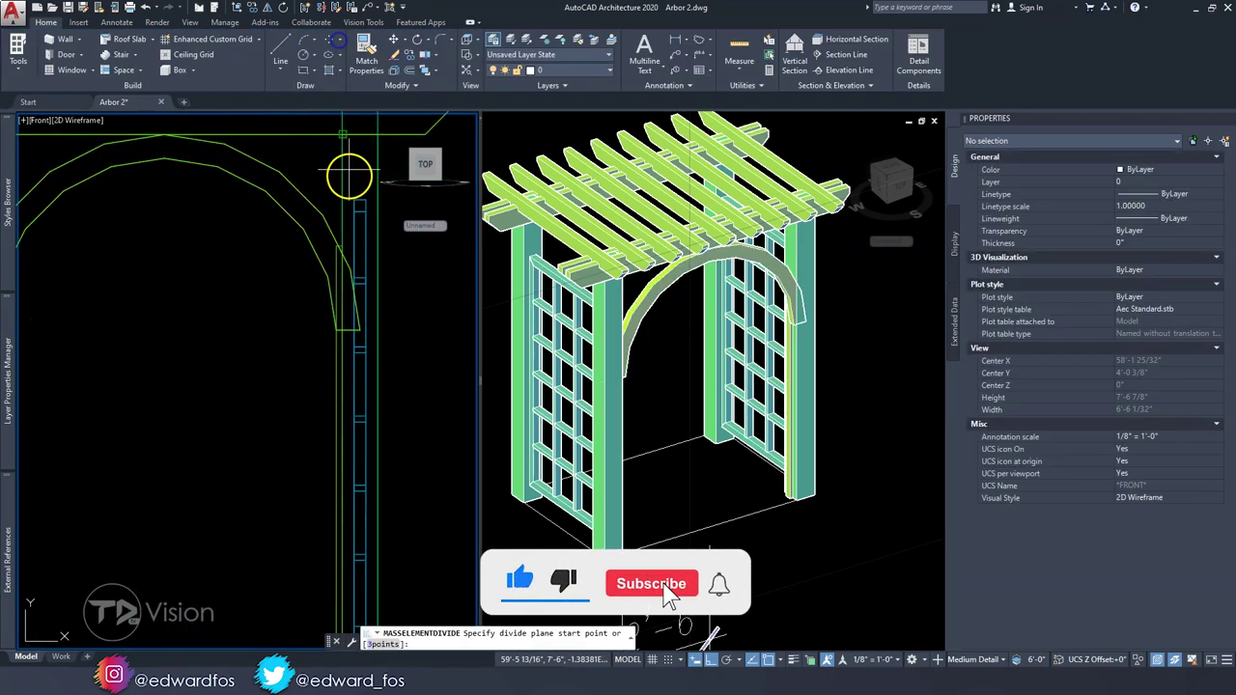
{"action": "scroll", "coordinate": [261, 252], "scroll_direction": "up", "scroll_amount": 2}
{"action": "left_click", "coordinate": [261, 252]}
{"action": "left_click", "coordinate": [261, 252]}
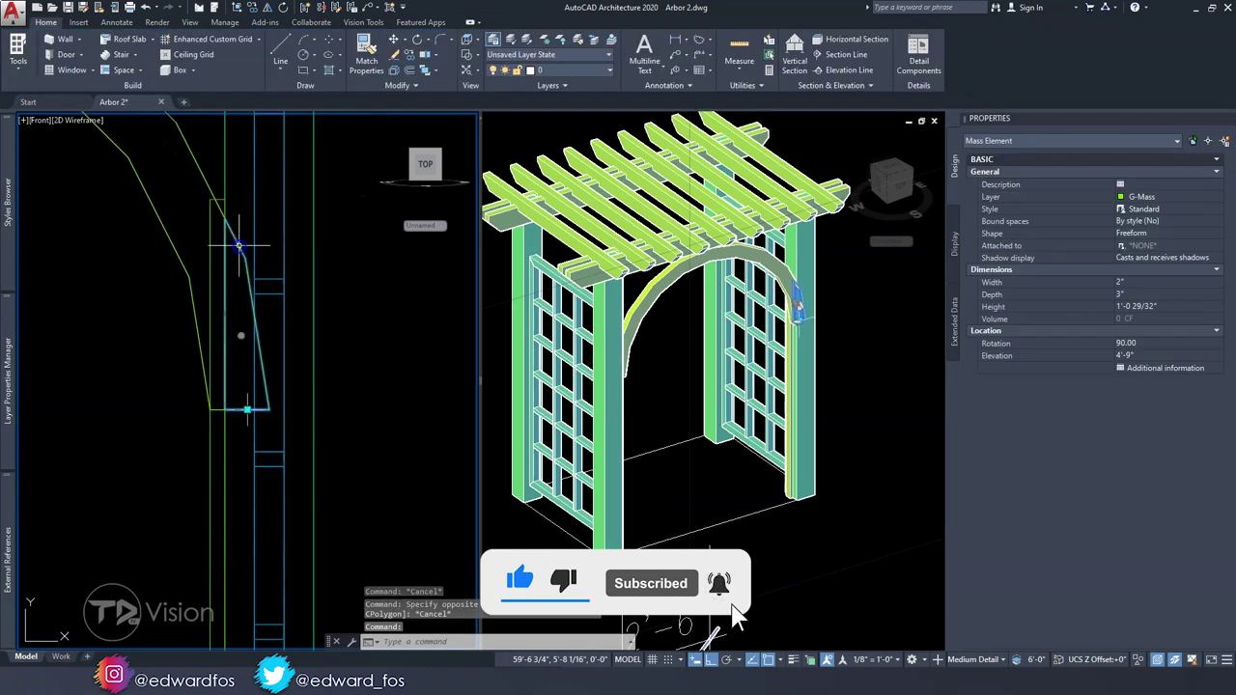
{"action": "scroll", "coordinate": [229, 359], "scroll_direction": "down", "scroll_amount": 2}
{"action": "left_click_drag", "start_coordinate": [259, 270], "coordinate": [192, 396]}
{"action": "left_click", "coordinate": [234, 302]}
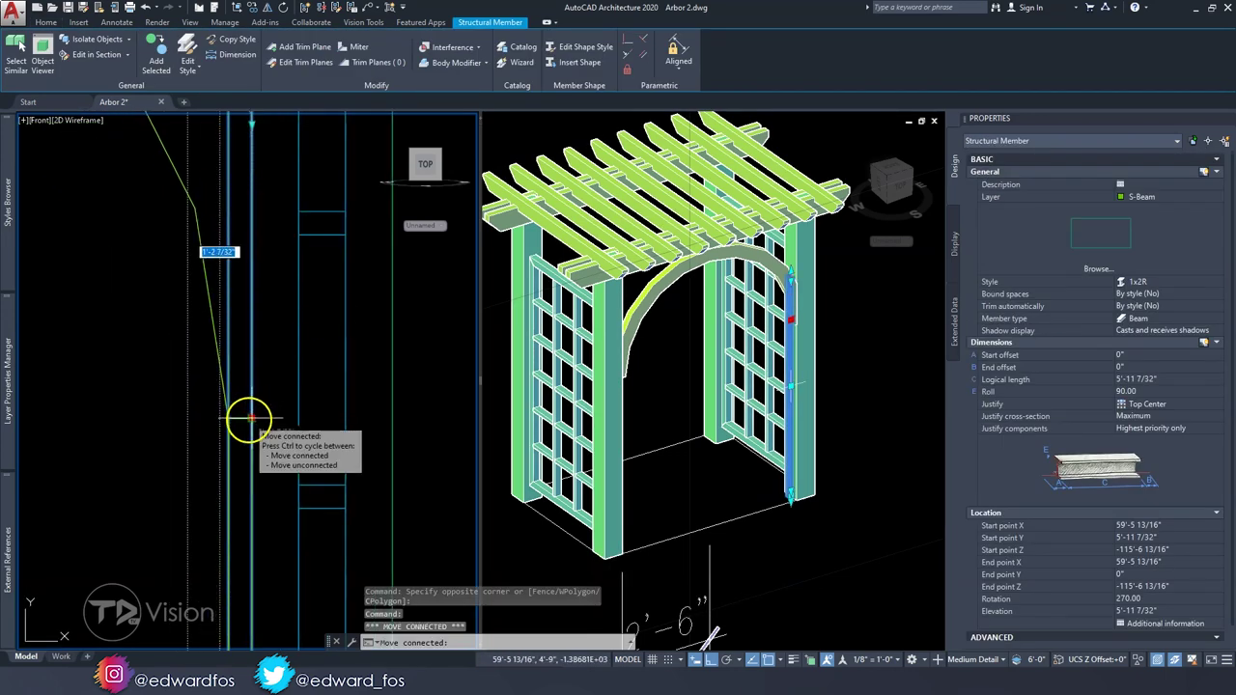
Step: Start and cancel a width dimension between the posts, then undo the last edit
{"action": "key", "text": "Escape"}
{"action": "scroll", "coordinate": [277, 354], "scroll_direction": "down", "scroll_amount": 2}
{"action": "left_click", "coordinate": [279, 500]}
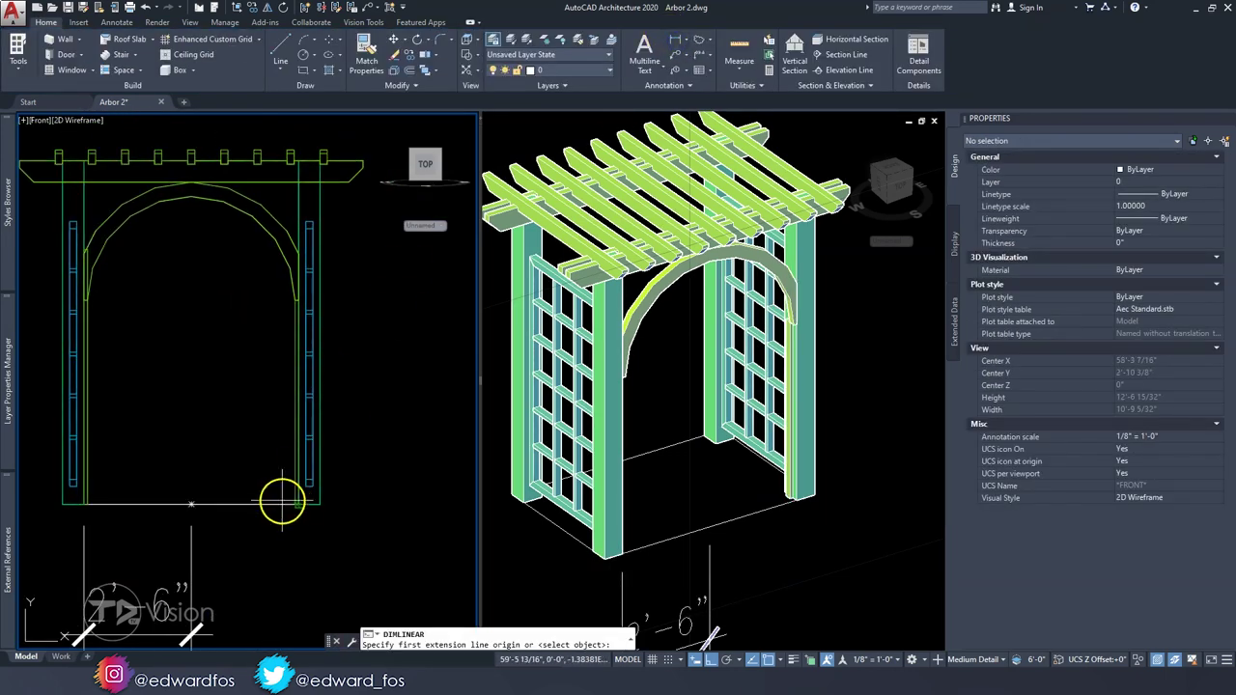
{"action": "scroll", "coordinate": [279, 500], "scroll_direction": "up", "scroll_amount": 3}
{"action": "left_click", "coordinate": [257, 284]}
{"action": "left_click", "coordinate": [277, 326]}
{"action": "key", "text": "Escape"}
{"action": "left_click", "coordinate": [763, 385]}
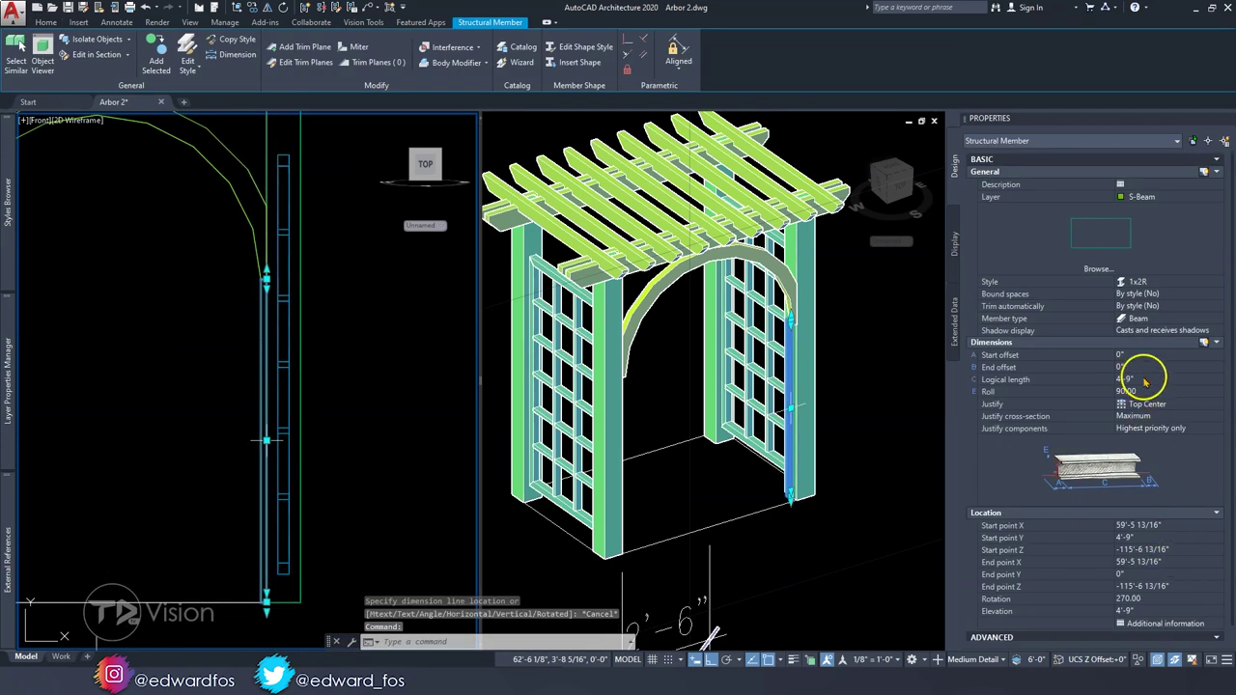
{"action": "key", "text": "ctrl+z"}
{"action": "key", "text": "ctrl+z"}
Step: Give both vertical members beside the arch a 4'-9" length and 0" elevation
{"action": "left_click", "coordinate": [113, 402]}
{"action": "left_click", "coordinate": [180, 386]}
{"action": "scroll", "coordinate": [180, 386], "scroll_direction": "down", "scroll_amount": 2}
{"action": "scroll", "coordinate": [331, 386], "scroll_direction": "up", "scroll_amount": 3}
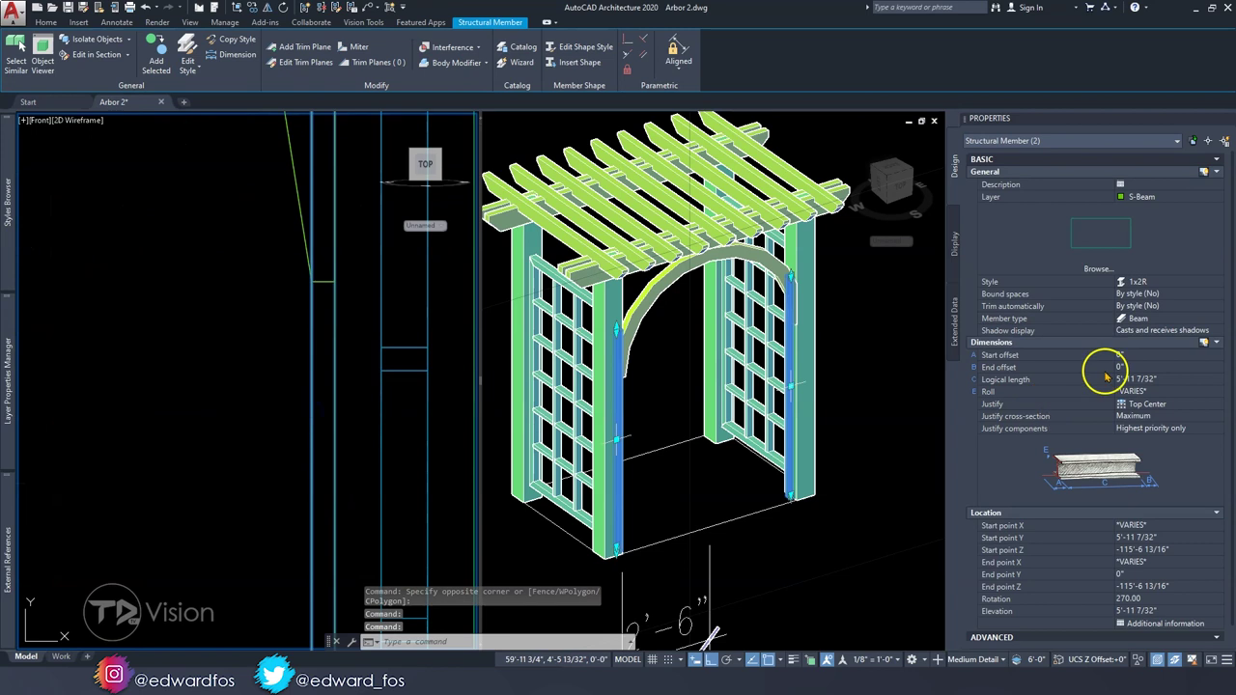
{"action": "type", "text": "4'-9"}
{"action": "left_click", "coordinate": [1045, 399]}
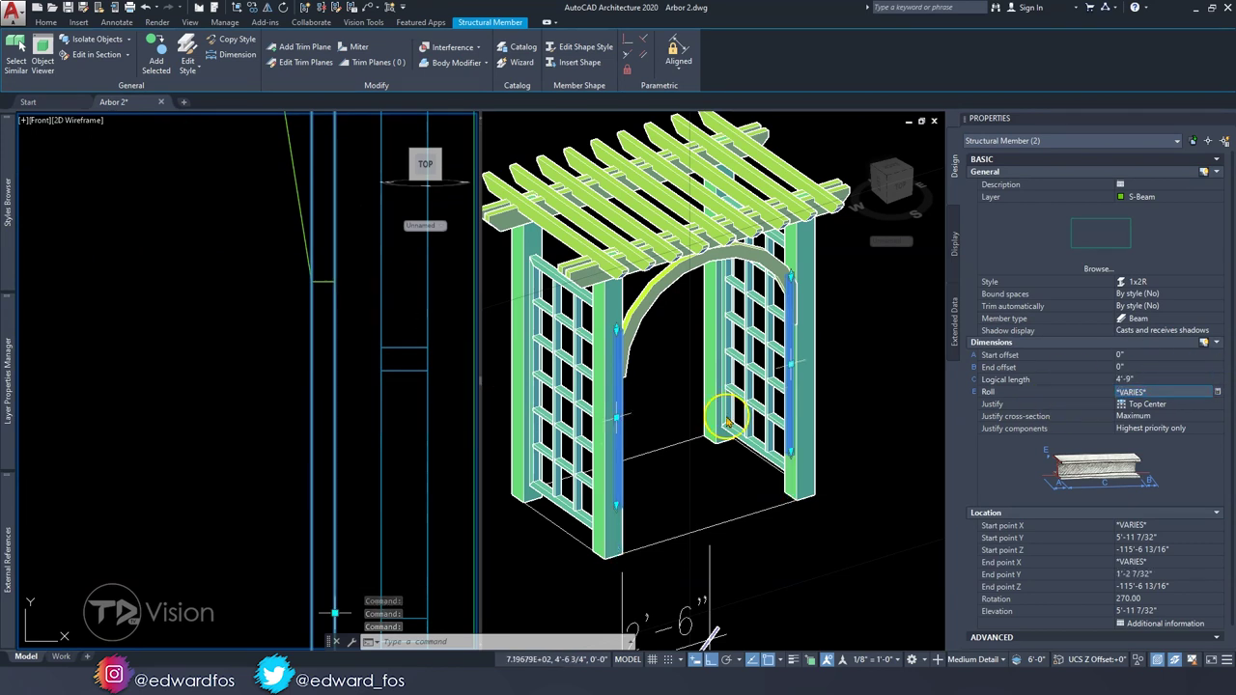
{"action": "left_click", "coordinate": [1188, 612]}
{"action": "type", "text": "0"}
{"action": "key", "text": "Return"}
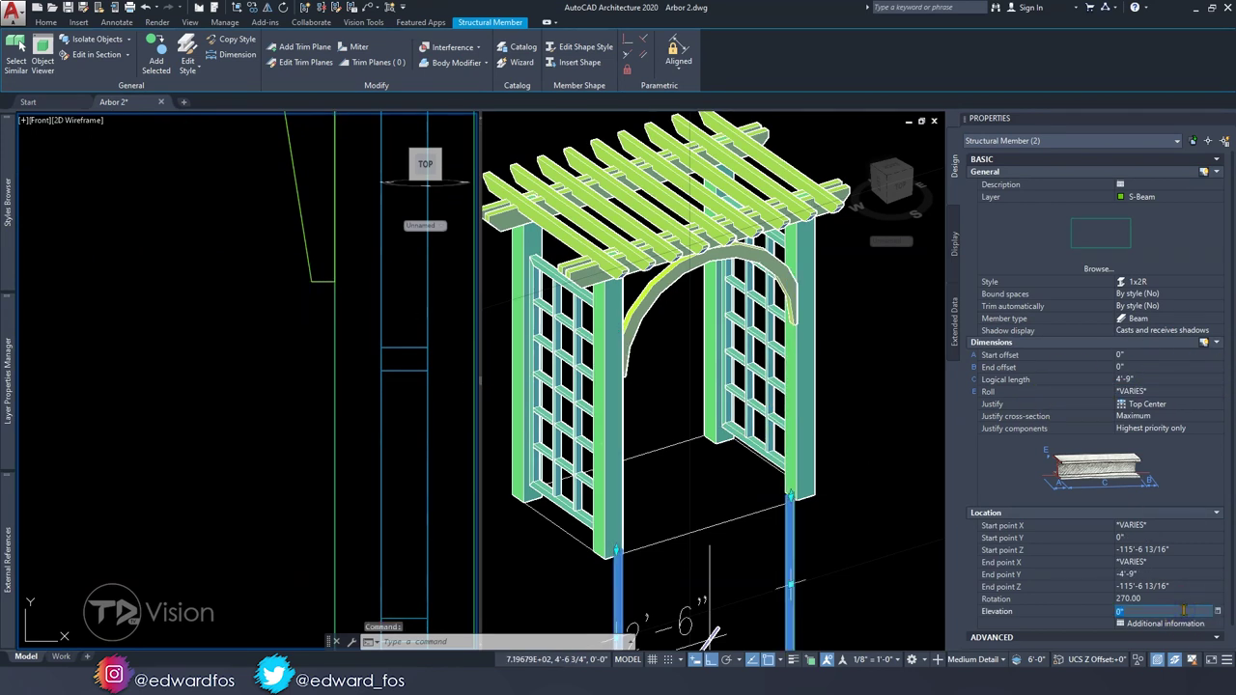
Step: Try Bottom Center justification on the members, then reselect both members
{"action": "left_click", "coordinate": [1165, 405]}
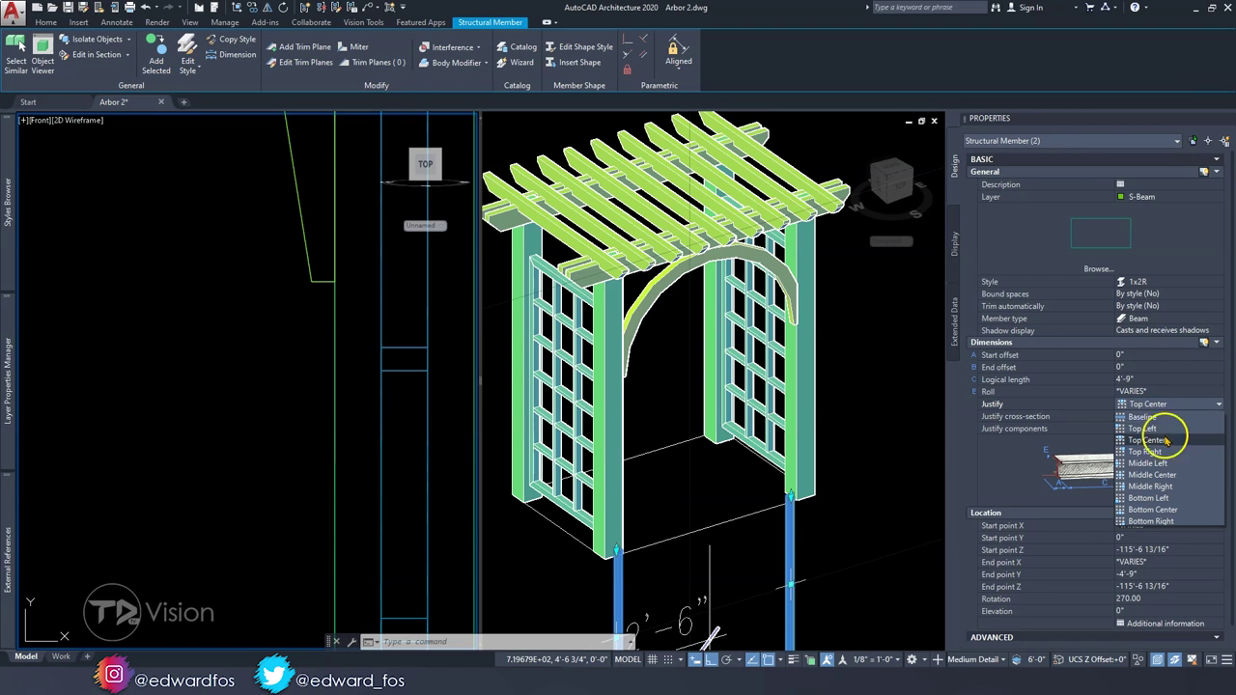
{"action": "left_click", "coordinate": [1155, 509]}
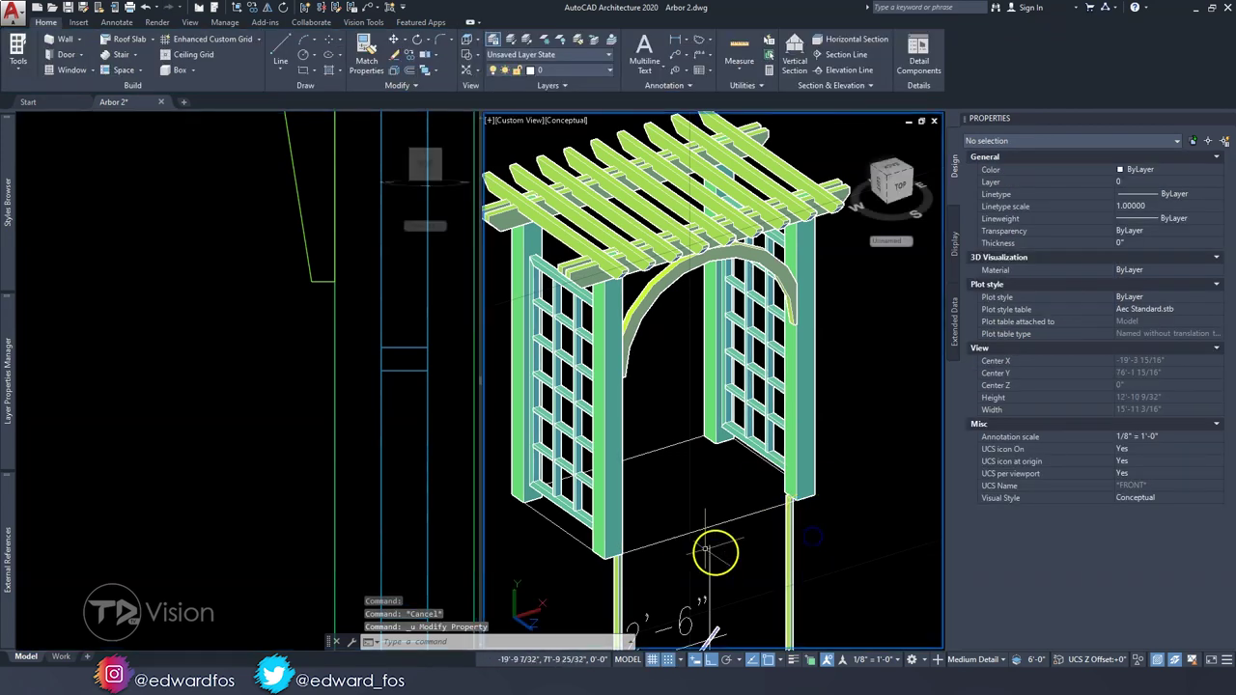
{"action": "middle_click_drag", "start_coordinate": [764, 497], "coordinate": [764, 366]}
{"action": "key", "text": "Escape"}
{"action": "left_click", "coordinate": [785, 419]}
{"action": "left_click", "coordinate": [625, 449]}
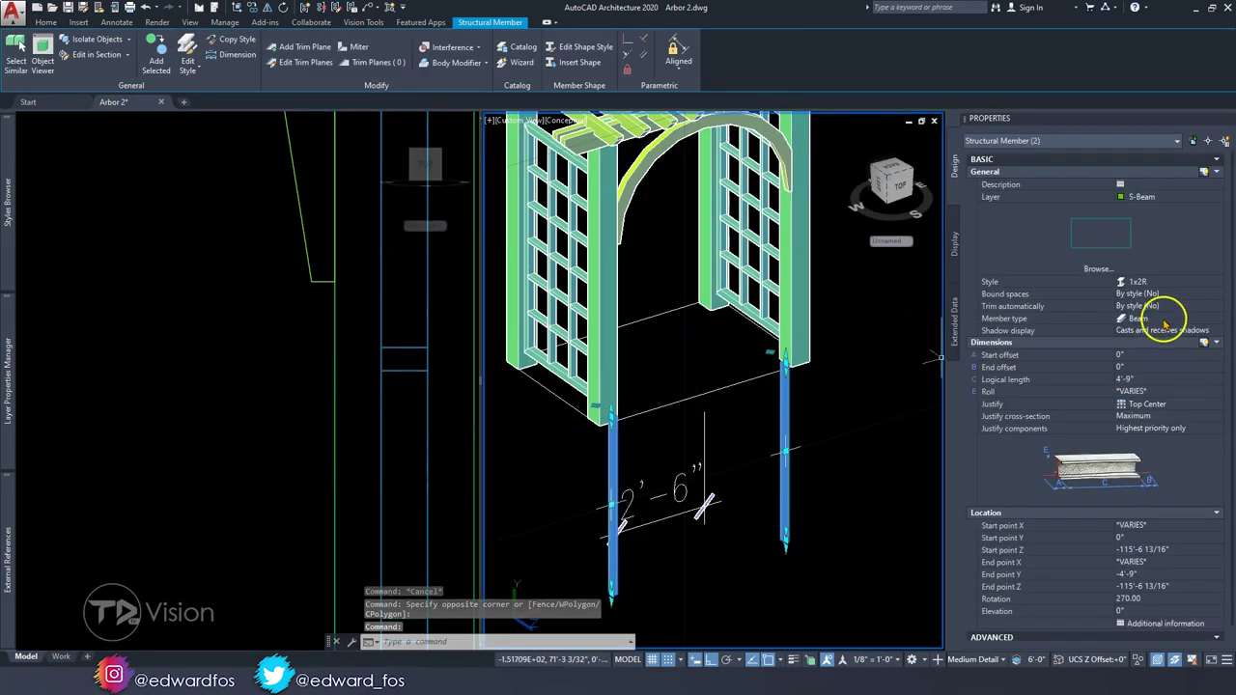
Step: Keep the two members' justification at Top Center and clear the selection
{"action": "left_click", "coordinate": [1149, 403]}
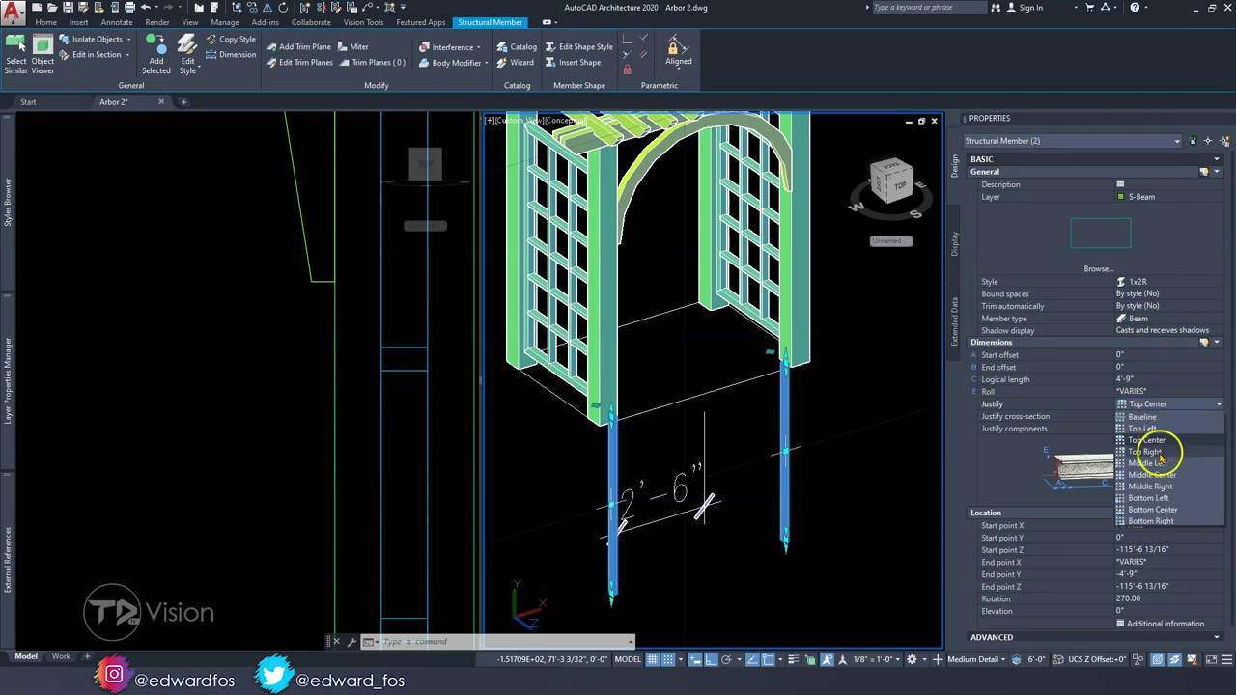
{"action": "left_click", "coordinate": [1159, 441]}
{"action": "left_click", "coordinate": [1159, 404]}
{"action": "left_click", "coordinate": [1159, 442]}
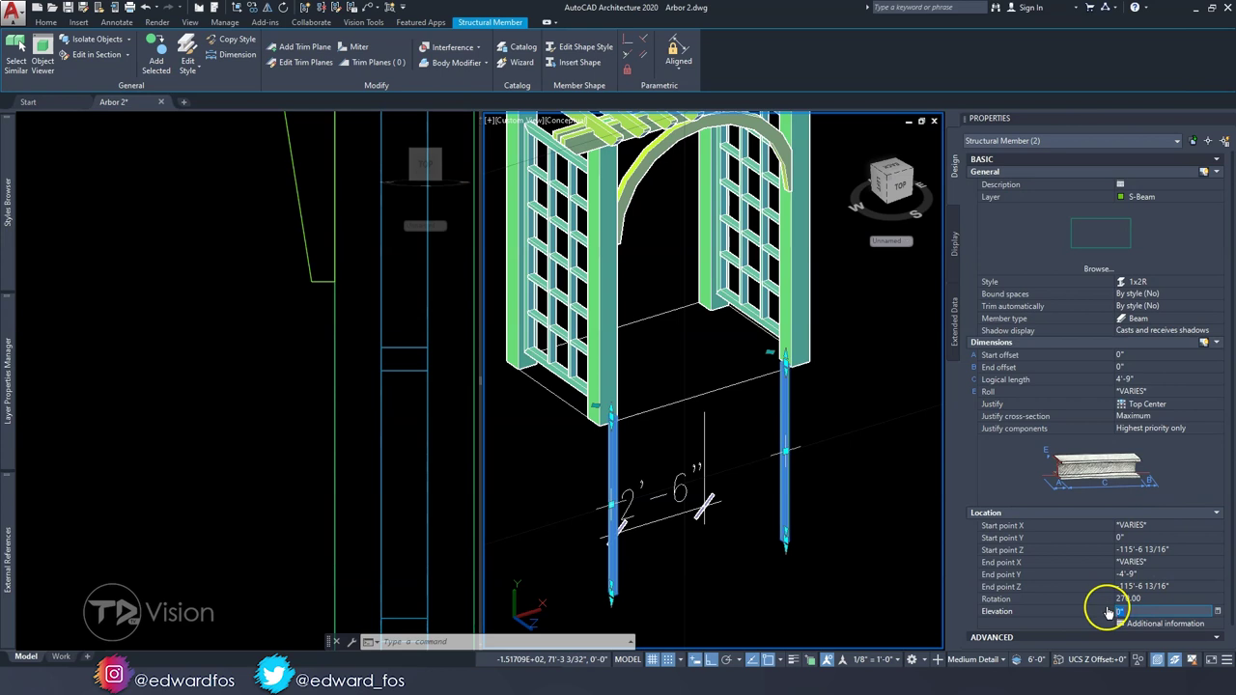
{"action": "key", "text": "Escape"}
{"action": "key", "text": "Escape"}
{"action": "left_click", "coordinate": [284, 345]}
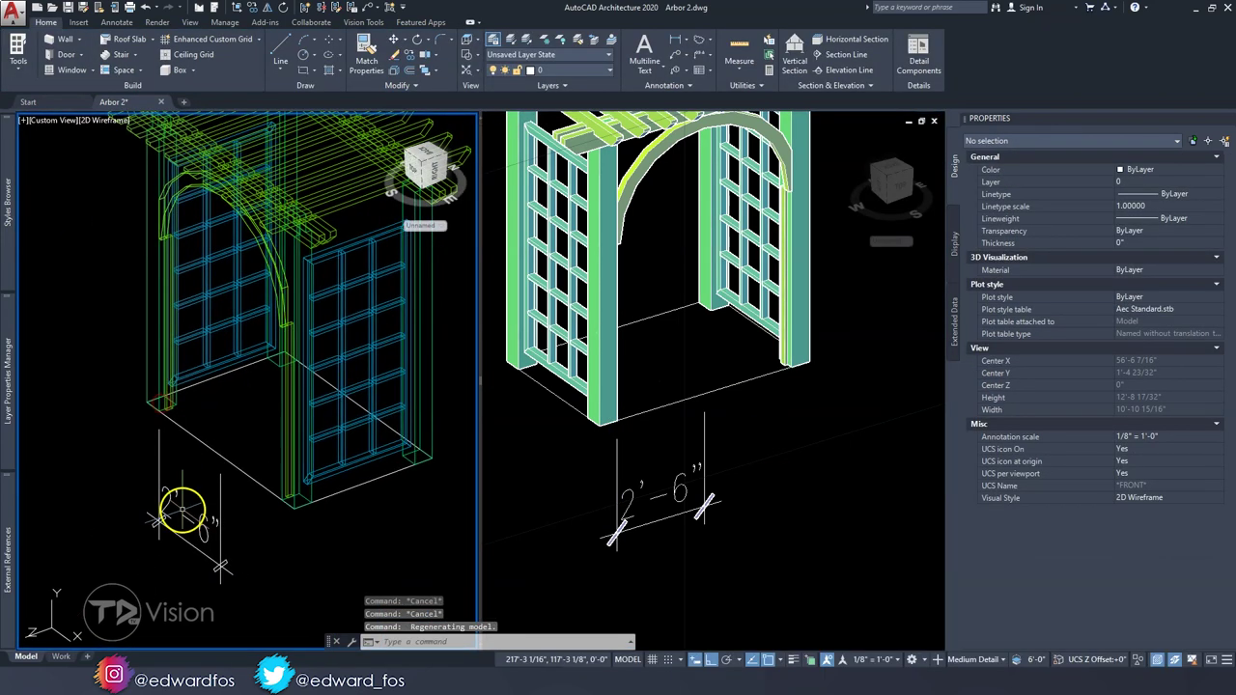
Step: Start moving the arch with M, then cancel the move
{"action": "scroll", "coordinate": [170, 302], "scroll_direction": "up", "scroll_amount": 3}
{"action": "left_click", "coordinate": [179, 227]}
{"action": "type", "text": "m"}
{"action": "key", "text": "Return"}
{"action": "left_click", "coordinate": [114, 359]}
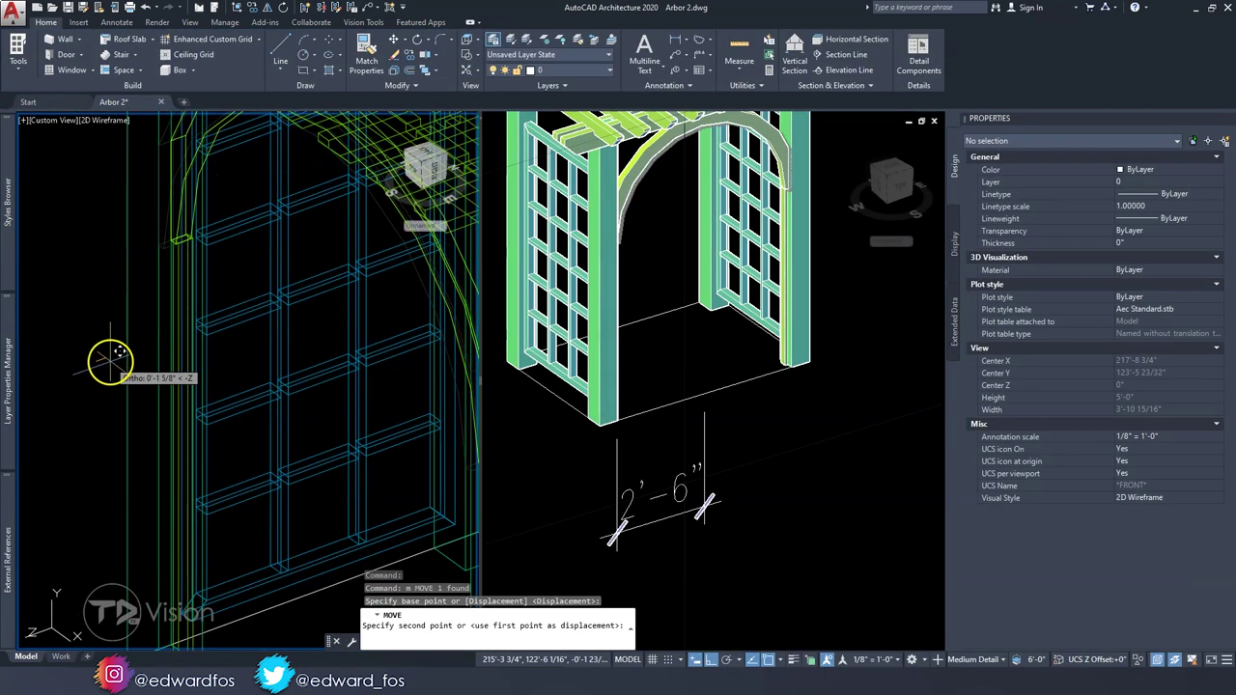
{"action": "key", "text": "Escape"}
{"action": "key", "text": "Escape"}
Step: Orbit the right viewport to view the arbor from a new angle
{"action": "left_click", "coordinate": [725, 318]}
{"action": "scroll", "coordinate": [725, 317], "scroll_direction": "up", "scroll_amount": 3}
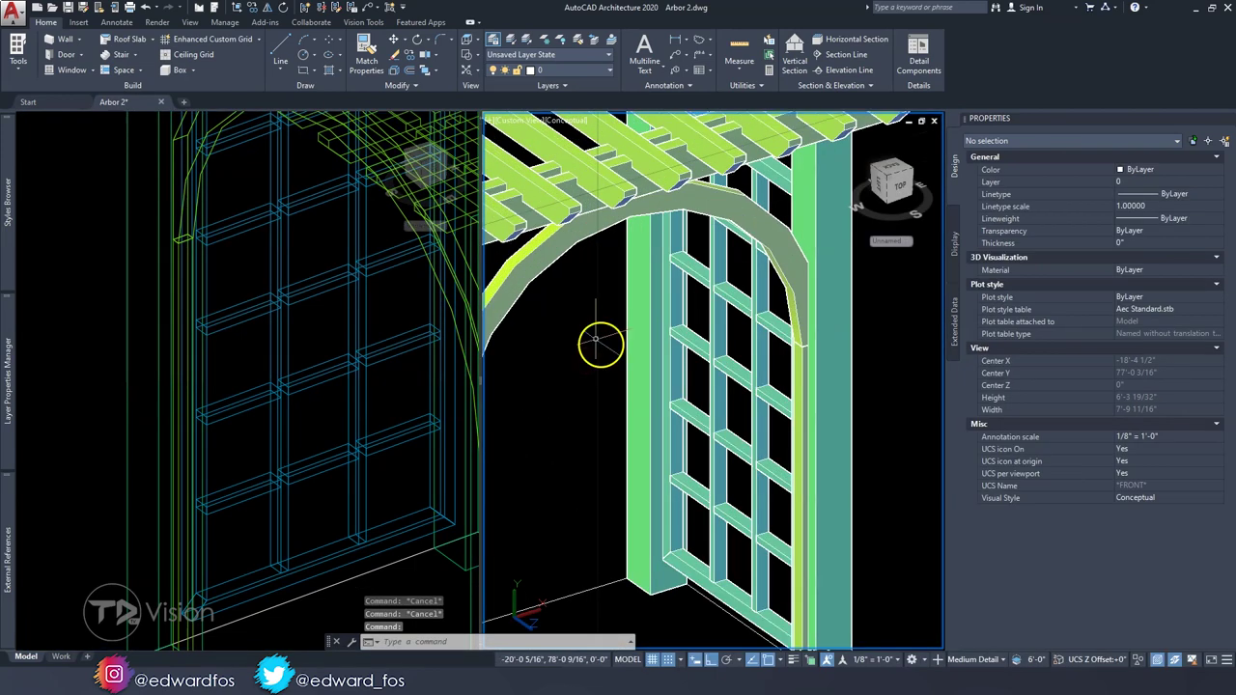
{"action": "scroll", "coordinate": [673, 278], "scroll_direction": "down", "scroll_amount": 4}
{"action": "mouse_move", "coordinate": [673, 278]}
{"action": "middle_mouse_down", "text": "shift"}
{"action": "mouse_move", "coordinate": [558, 320]}
{"action": "mouse_move", "coordinate": [822, 279]}
{"action": "middle_mouse_up", "text": "shift"}
{"action": "left_click", "coordinate": [822, 279]}
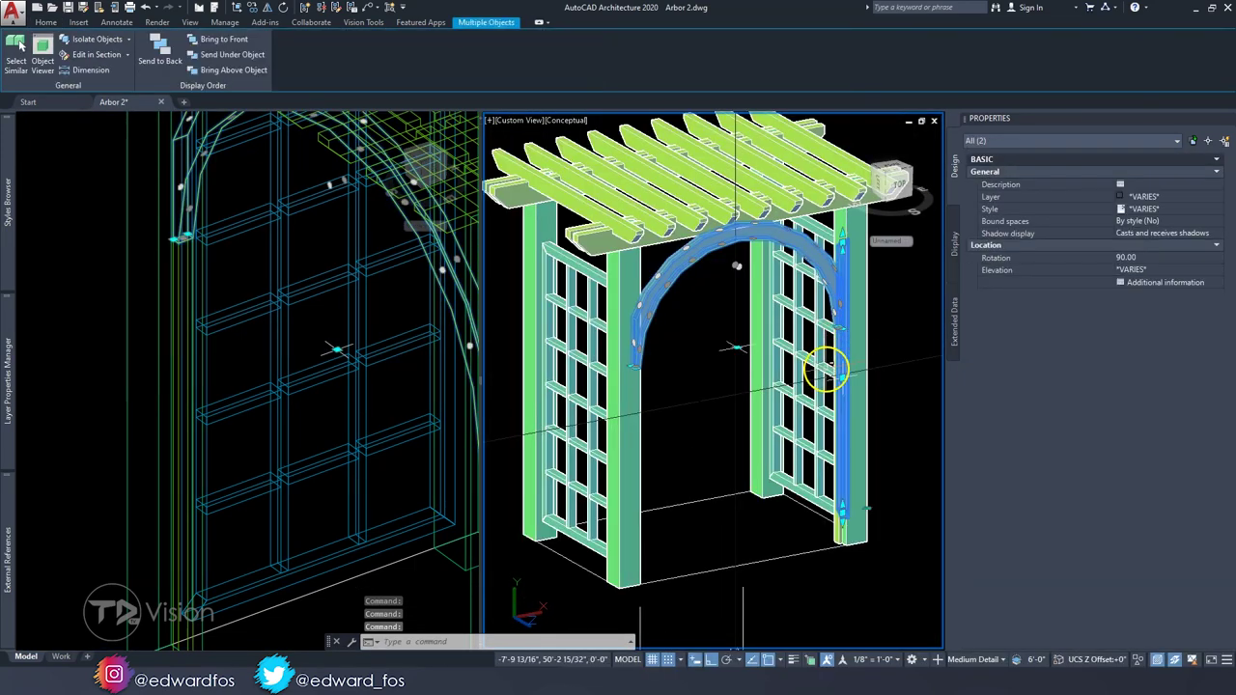
{"action": "key", "text": "Escape"}
Step: Select the right-hand member together with the arch pieces
{"action": "left_click", "coordinate": [837, 358]}
{"action": "scroll", "coordinate": [848, 349], "scroll_direction": "up", "scroll_amount": 5}
{"action": "scroll", "coordinate": [848, 349], "scroll_direction": "down", "scroll_amount": 5}
{"action": "scroll", "coordinate": [685, 312], "scroll_direction": "up", "scroll_amount": 3}
{"action": "left_click", "coordinate": [685, 312]}
{"action": "left_click", "coordinate": [233, 273]}
Step: Switch the left viewport to a Top plan and window-select the arch there
{"action": "left_click", "coordinate": [48, 120]}
{"action": "left_click", "coordinate": [83, 144]}
{"action": "key", "text": "Escape"}
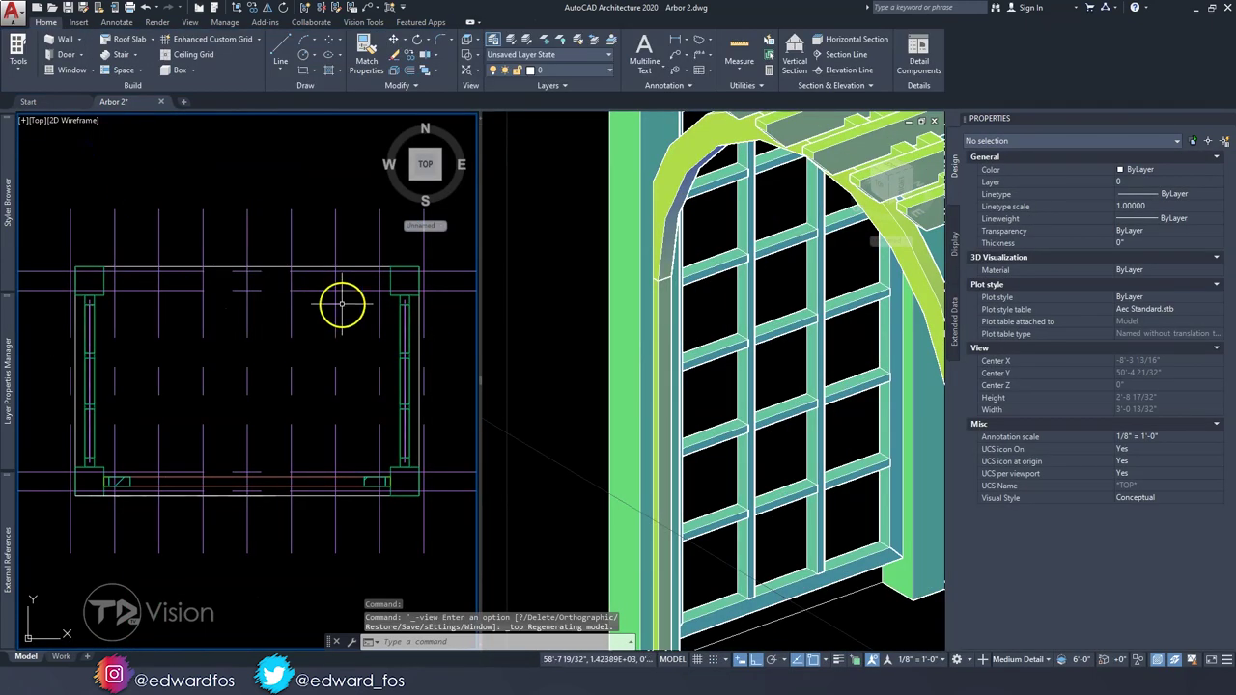
{"action": "left_click_drag", "start_coordinate": [142, 386], "coordinate": [399, 464]}
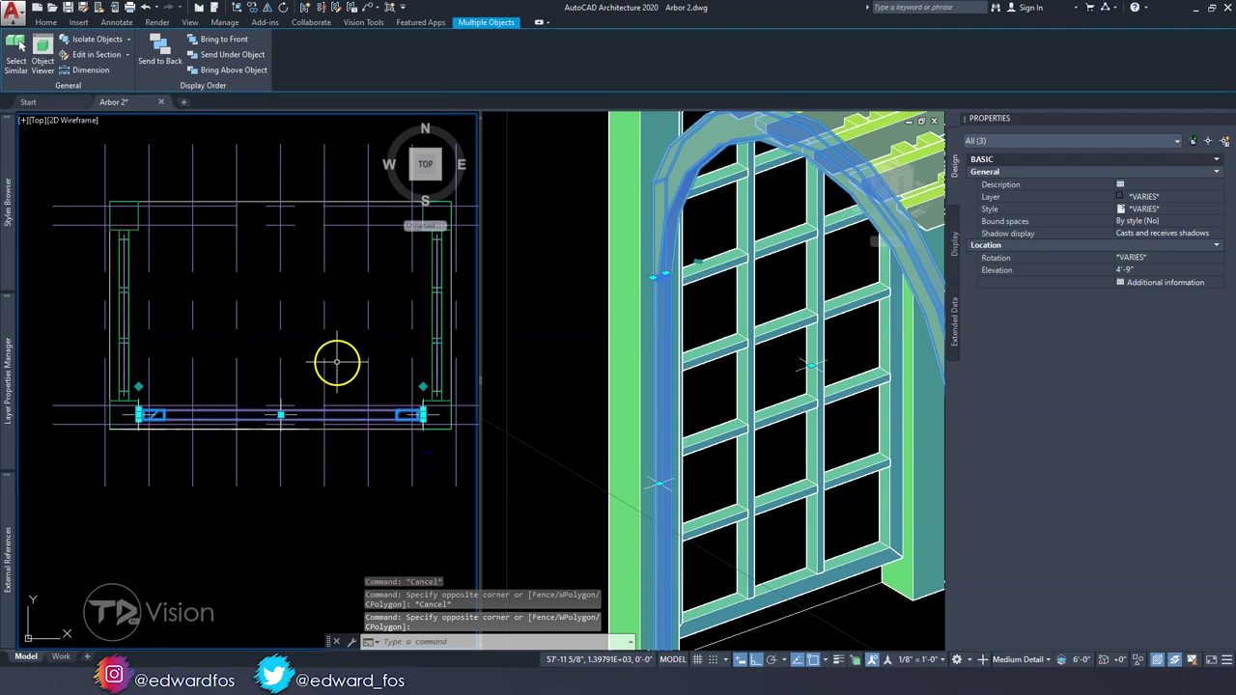
{"action": "scroll", "coordinate": [336, 358], "scroll_direction": "down", "scroll_amount": 2}
Step: Start and cancel Mirror on the arch, then orbit to show the whole arbor
{"action": "left_click", "coordinate": [241, 35]}
{"action": "key", "text": "Escape"}
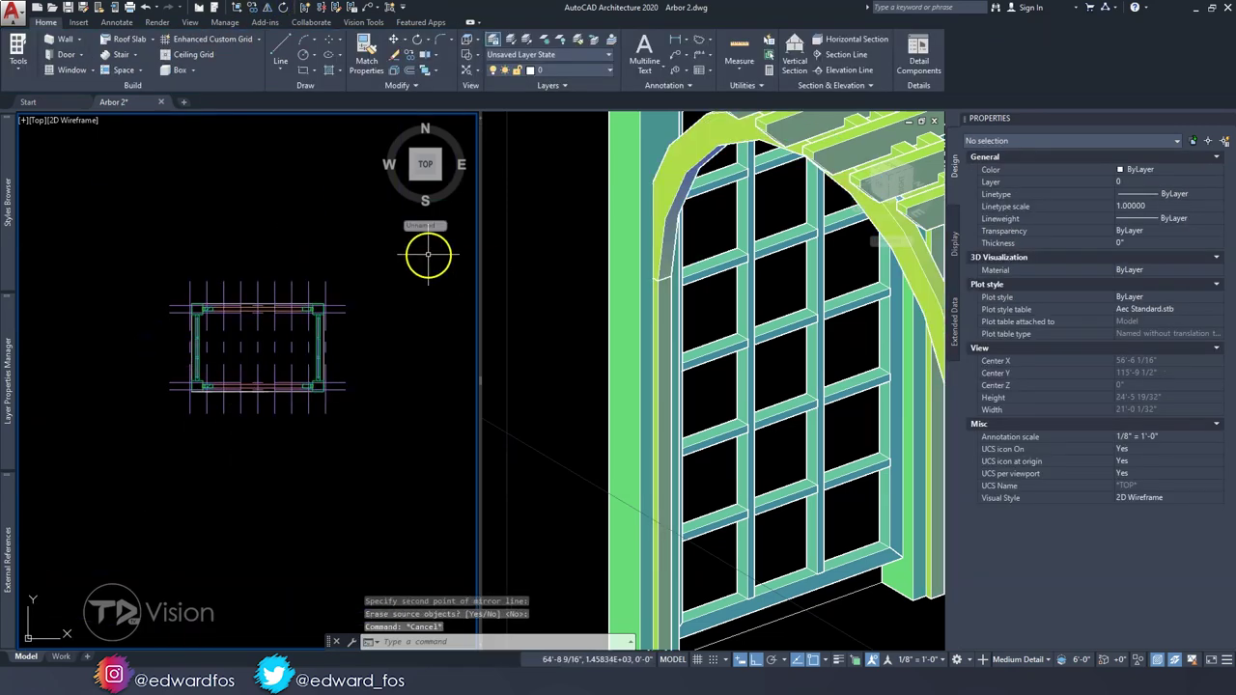
{"action": "scroll", "coordinate": [565, 428], "scroll_direction": "down", "scroll_amount": 5}
{"action": "mouse_move", "coordinate": [565, 428]}
{"action": "middle_mouse_down", "text": "shift"}
{"action": "mouse_move", "coordinate": [723, 284]}
{"action": "mouse_move", "coordinate": [712, 262]}
{"action": "mouse_move", "coordinate": [723, 353]}
{"action": "mouse_move", "coordinate": [679, 326]}
{"action": "mouse_move", "coordinate": [568, 140]}
{"action": "middle_mouse_up", "text": "shift"}
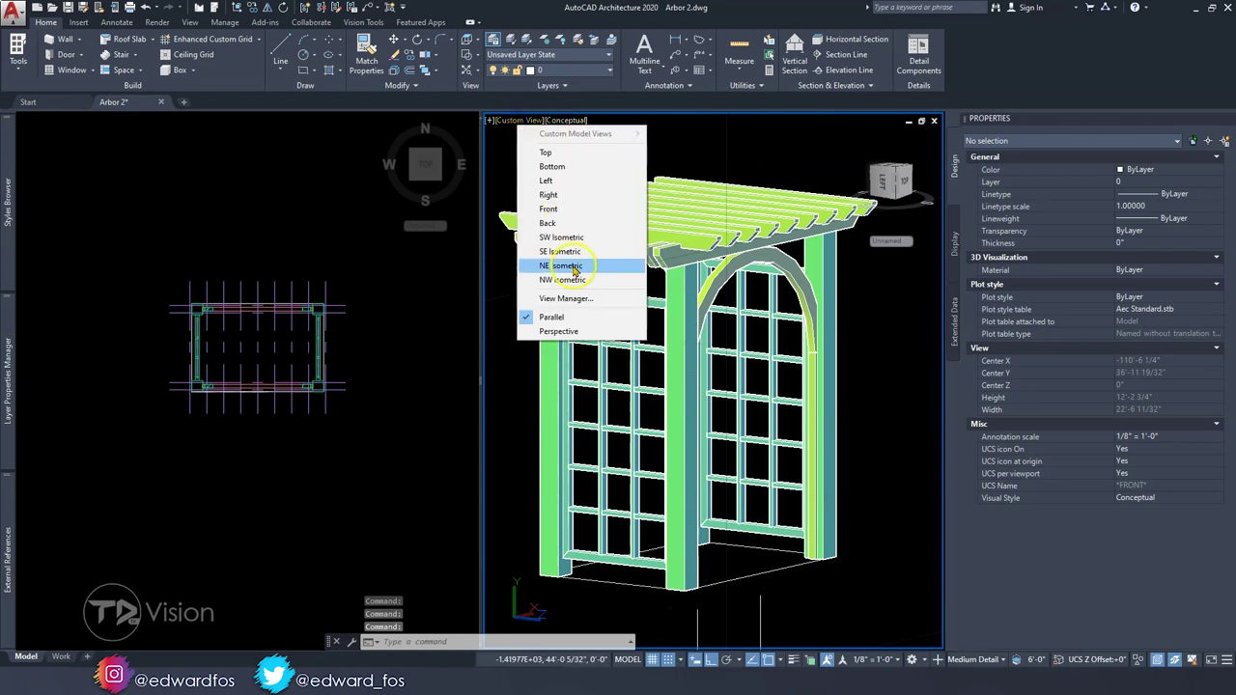
Step: Set the 3D view to Perspective and try Realistic, Shaded with edges and Shades of Gray styles
{"action": "left_click", "coordinate": [558, 332]}
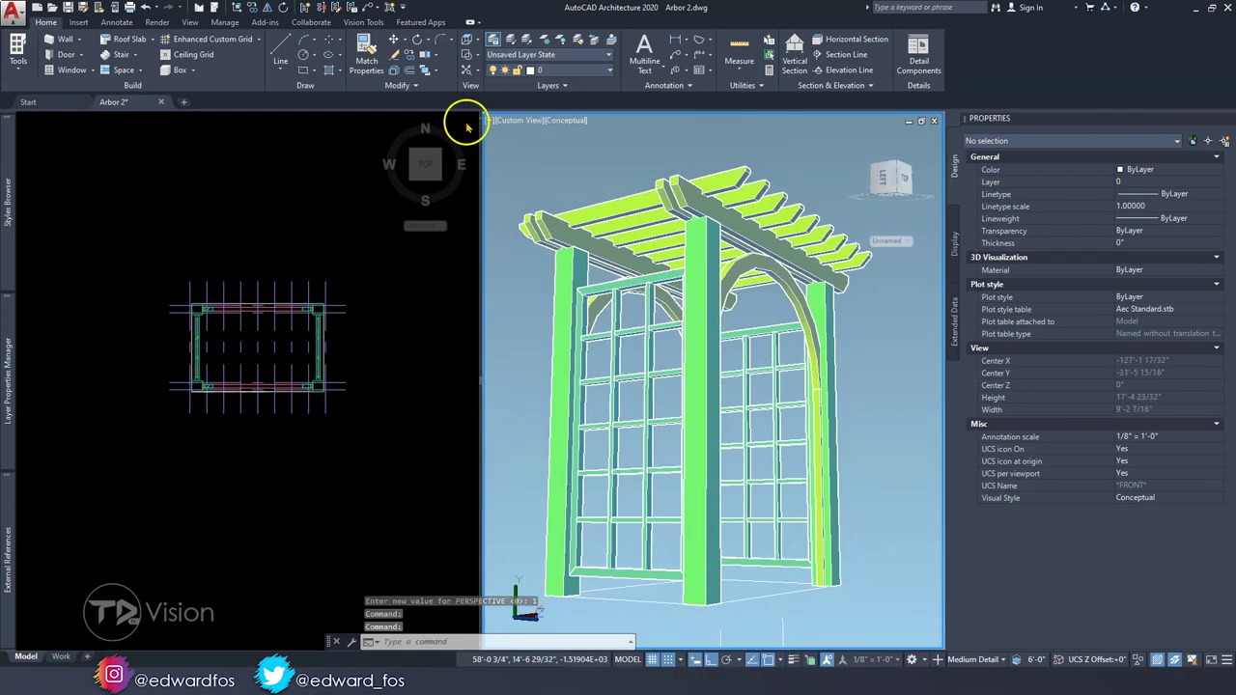
{"action": "left_click", "coordinate": [594, 194]}
{"action": "mouse_move", "coordinate": [594, 194]}
{"action": "middle_mouse_down", "text": "shift"}
{"action": "mouse_move", "coordinate": [581, 201]}
{"action": "mouse_move", "coordinate": [527, 119]}
{"action": "middle_mouse_up", "text": "shift"}
{"action": "left_click", "coordinate": [610, 223]}
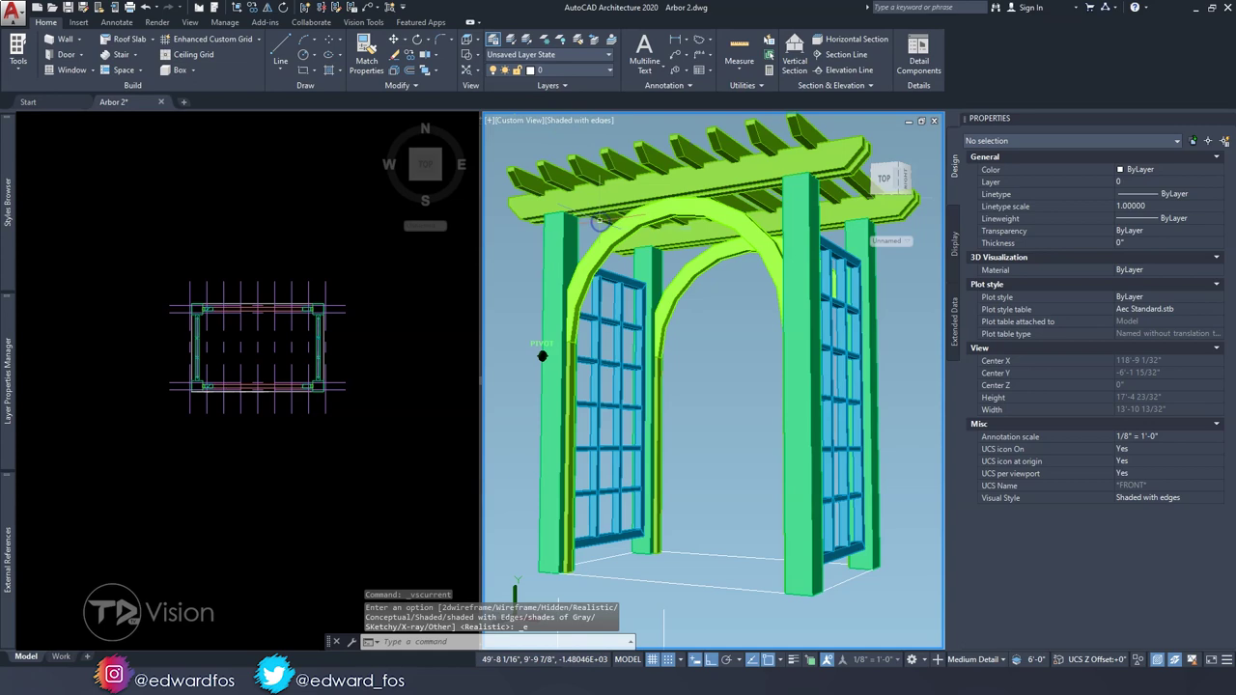
{"action": "mouse_move", "coordinate": [610, 223]}
{"action": "middle_mouse_down", "text": "shift"}
{"action": "mouse_move", "coordinate": [600, 228]}
{"action": "mouse_move", "coordinate": [566, 164]}
{"action": "middle_mouse_up", "text": "shift"}
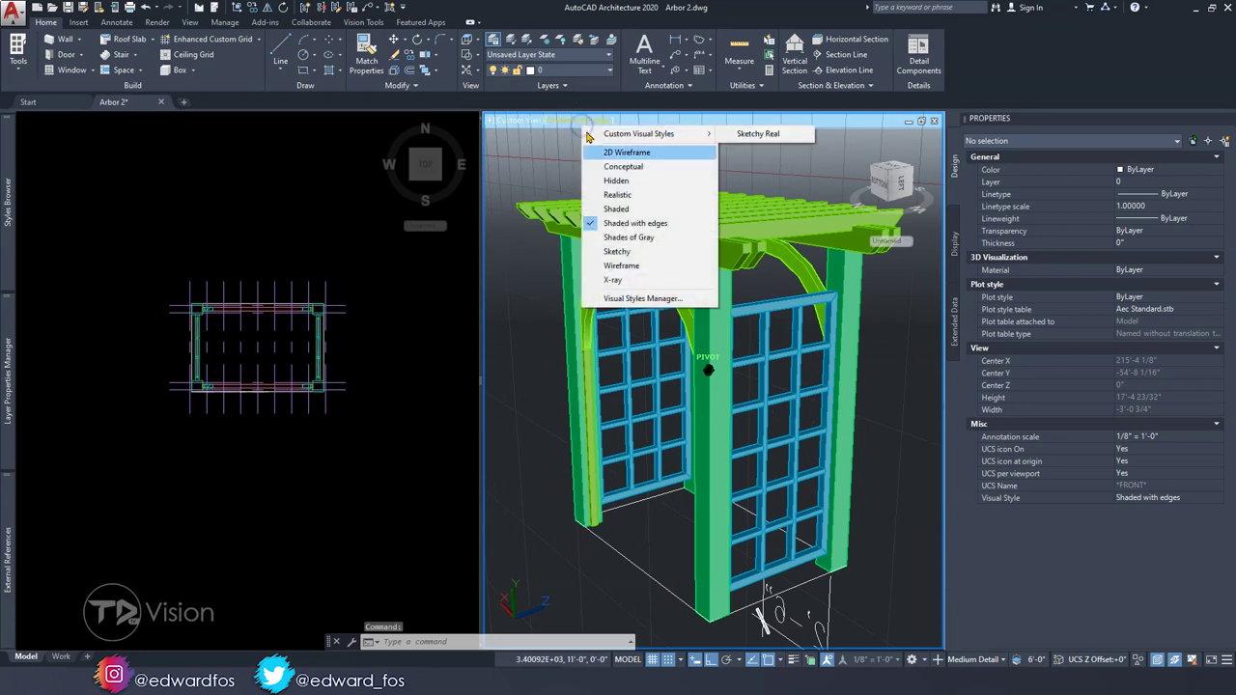
{"action": "left_click", "coordinate": [626, 240]}
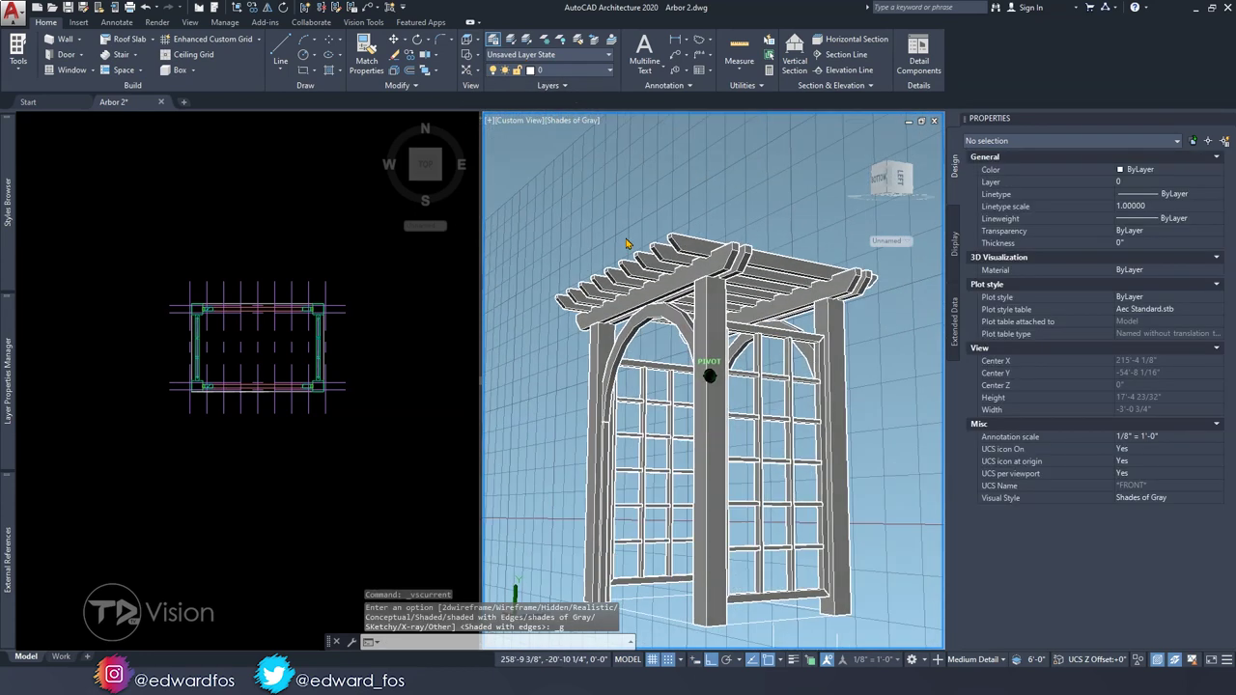
{"action": "middle_click_drag", "start_coordinate": [625, 243], "coordinate": [821, 148], "text": "shift"}
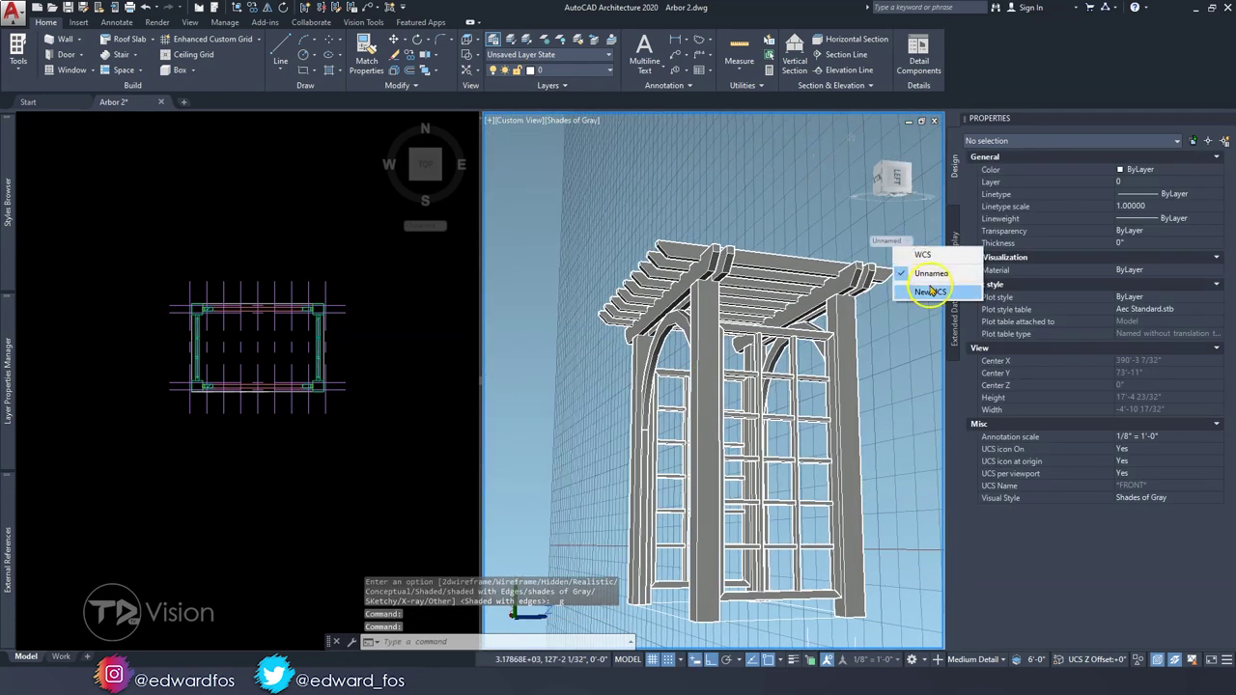
Step: Apply the Sketchy visual style and orbit the arbor to a final angle
{"action": "left_click", "coordinate": [930, 294]}
{"action": "mouse_move", "coordinate": [740, 221]}
{"action": "middle_mouse_down", "text": "shift"}
{"action": "mouse_move", "coordinate": [822, 455]}
{"action": "mouse_move", "coordinate": [790, 434]}
{"action": "mouse_move", "coordinate": [634, 139]}
{"action": "middle_mouse_up", "text": "shift"}
{"action": "left_click", "coordinate": [577, 120]}
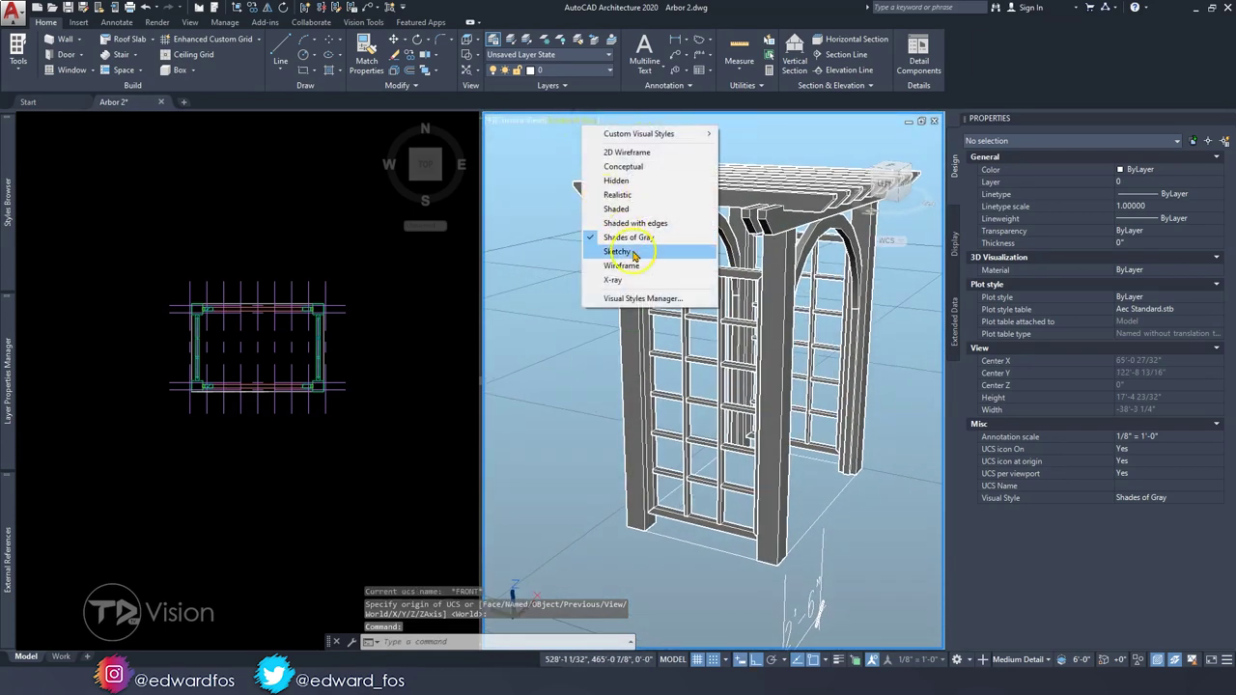
{"action": "left_click", "coordinate": [633, 252]}
{"action": "mouse_move", "coordinate": [634, 254]}
{"action": "middle_mouse_down", "text": "shift"}
{"action": "mouse_move", "coordinate": [751, 365]}
{"action": "mouse_move", "coordinate": [634, 256]}
{"action": "mouse_move", "coordinate": [696, 281]}
{"action": "middle_mouse_up", "text": "shift"}
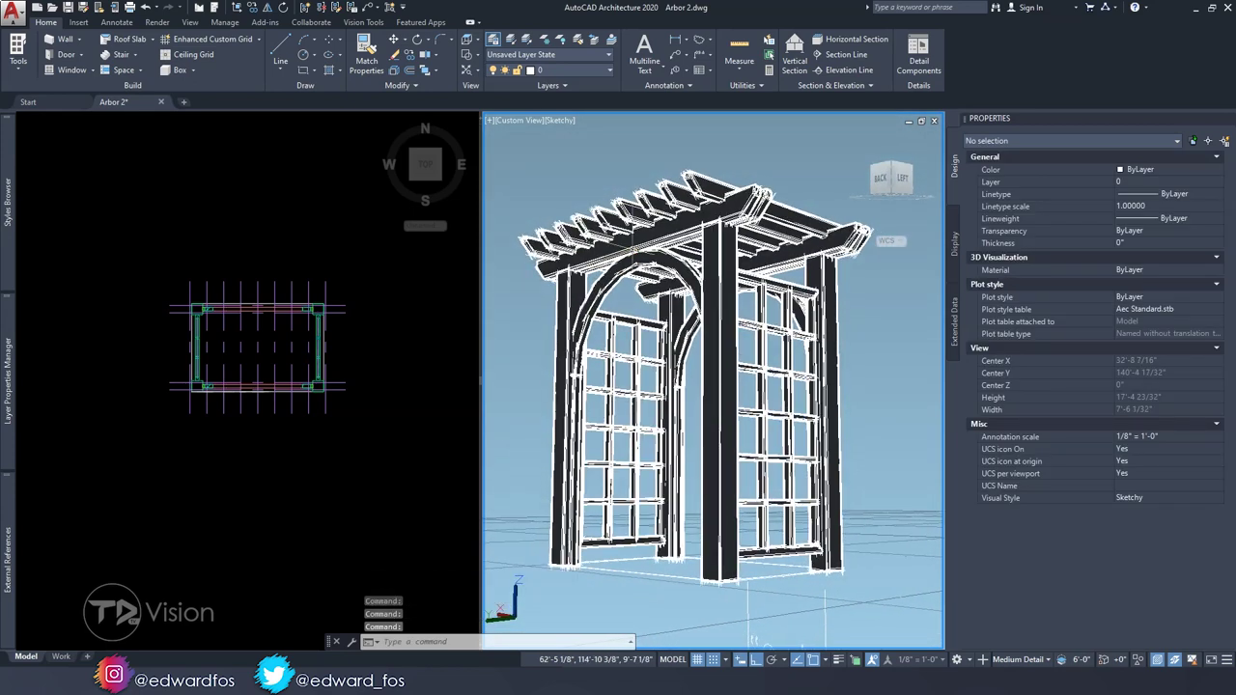
{"action": "left_click", "coordinate": [332, 353]}
{"action": "scroll", "coordinate": [331, 354], "scroll_direction": "up", "scroll_amount": 3}
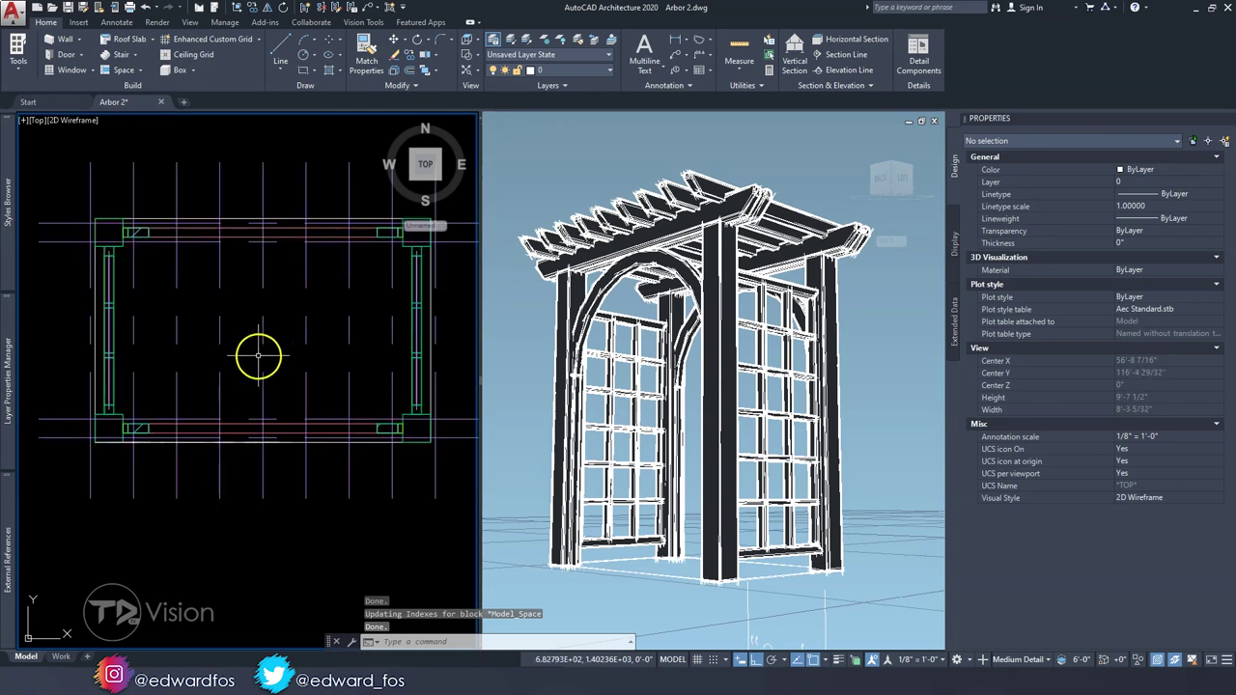
Step: Show the Manage ribbon tab with its Style & Display panel expanded
{"action": "scroll", "coordinate": [331, 354], "scroll_direction": "down", "scroll_amount": 1}
{"action": "left_click", "coordinate": [283, 205]}
{"action": "key", "text": "Escape"}
{"action": "key", "text": "Escape"}
{"action": "key", "text": "Escape"}
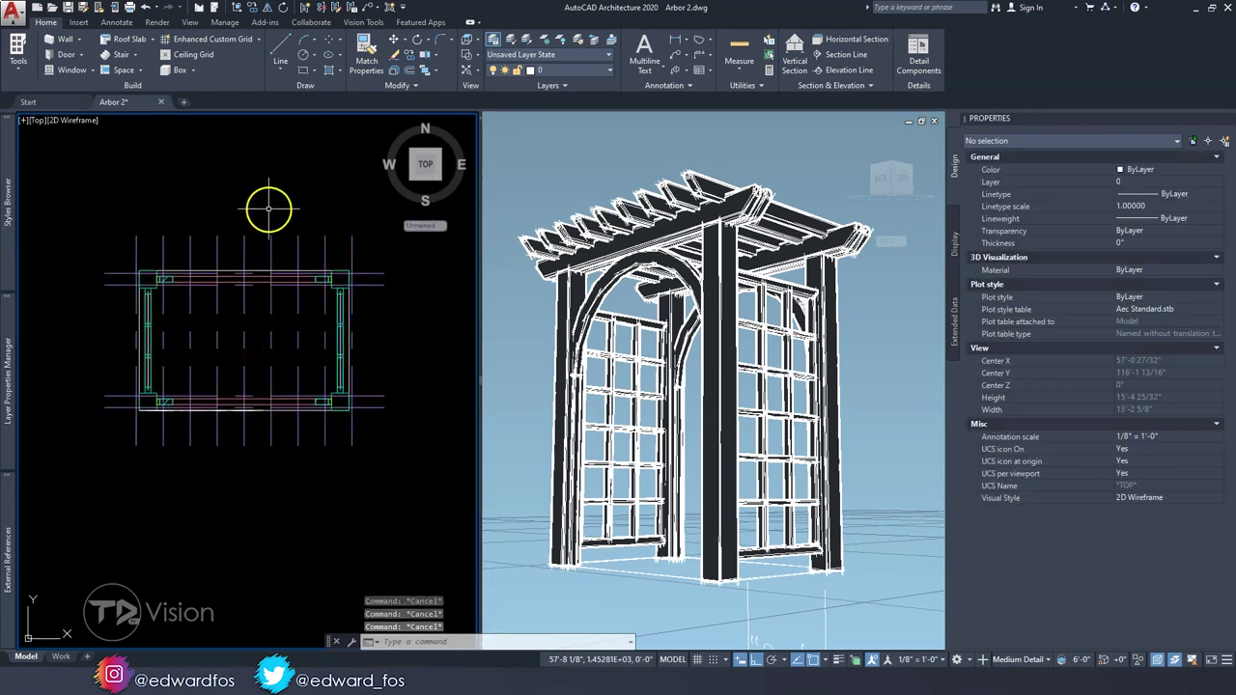
{"action": "scroll", "coordinate": [261, 199], "scroll_direction": "down", "scroll_amount": 1}
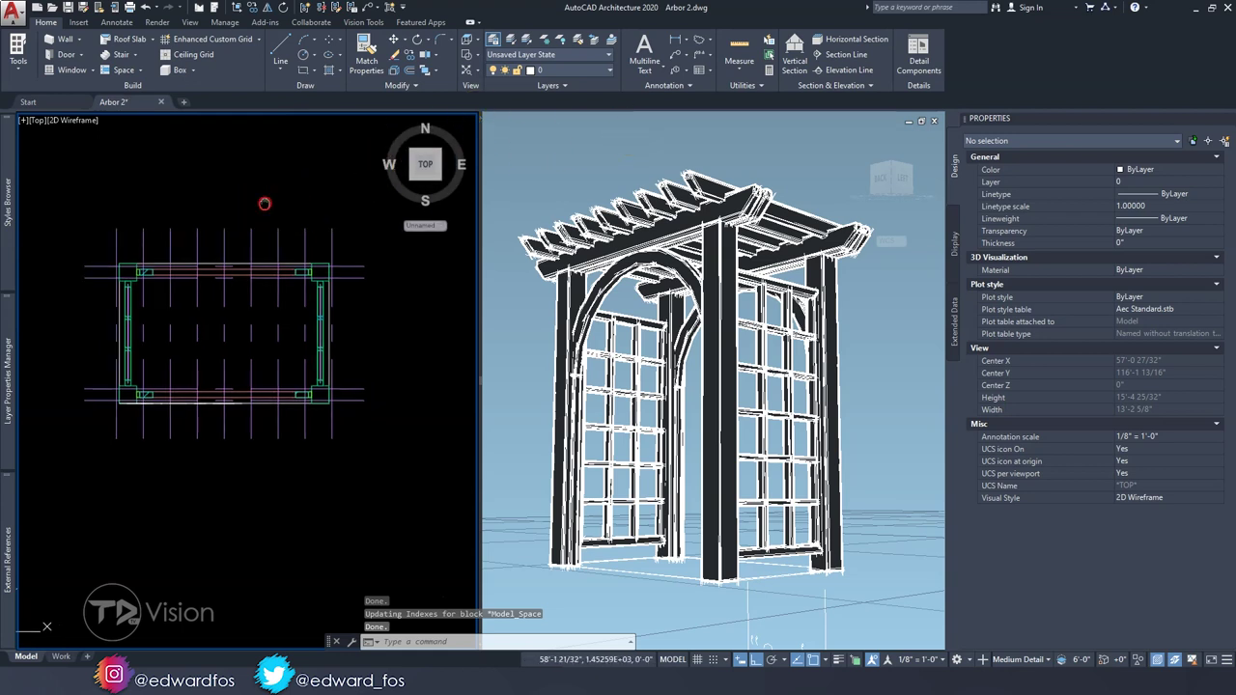
{"action": "scroll", "coordinate": [262, 276], "scroll_direction": "down", "scroll_amount": 1}
{"action": "scroll", "coordinate": [270, 272], "scroll_direction": "up", "scroll_amount": 2}
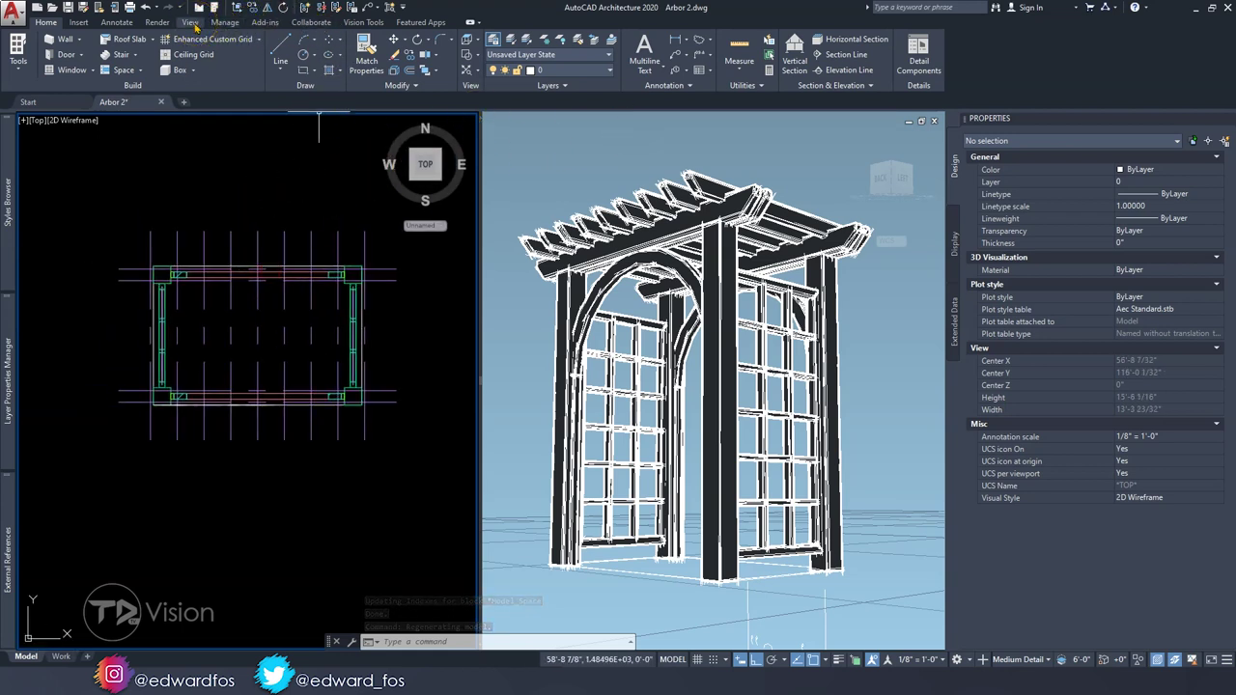
{"action": "left_click", "coordinate": [228, 23]}
{"action": "left_click", "coordinate": [407, 87]}
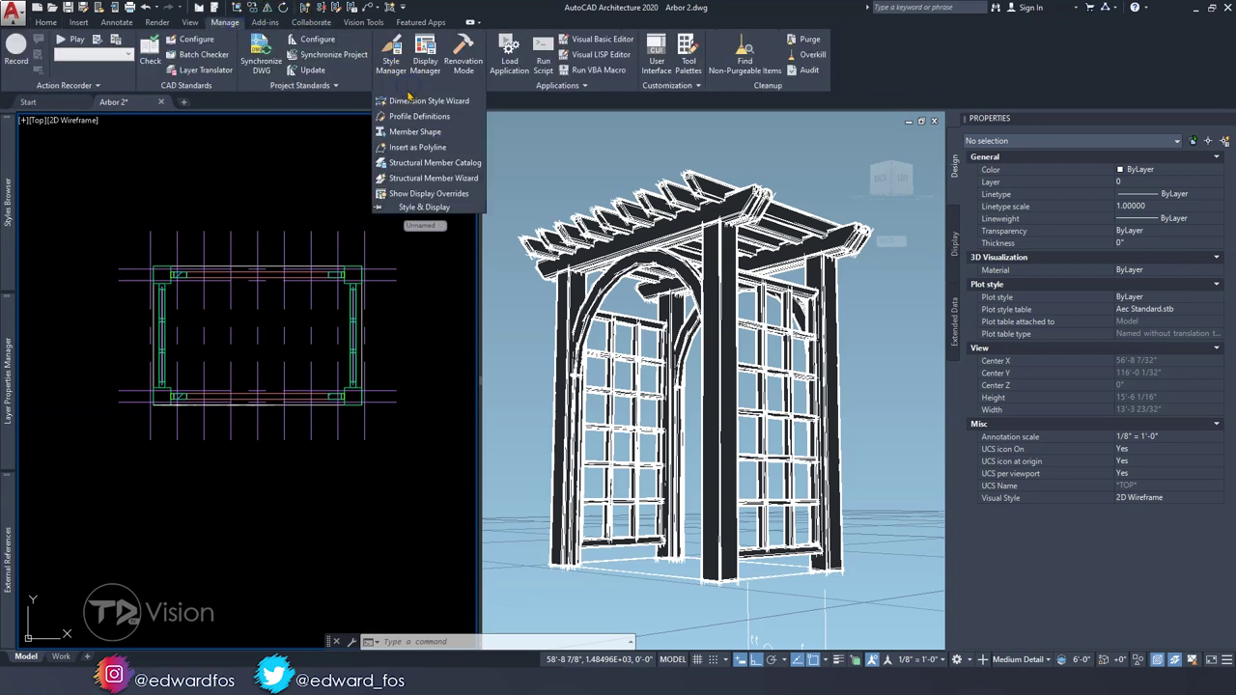